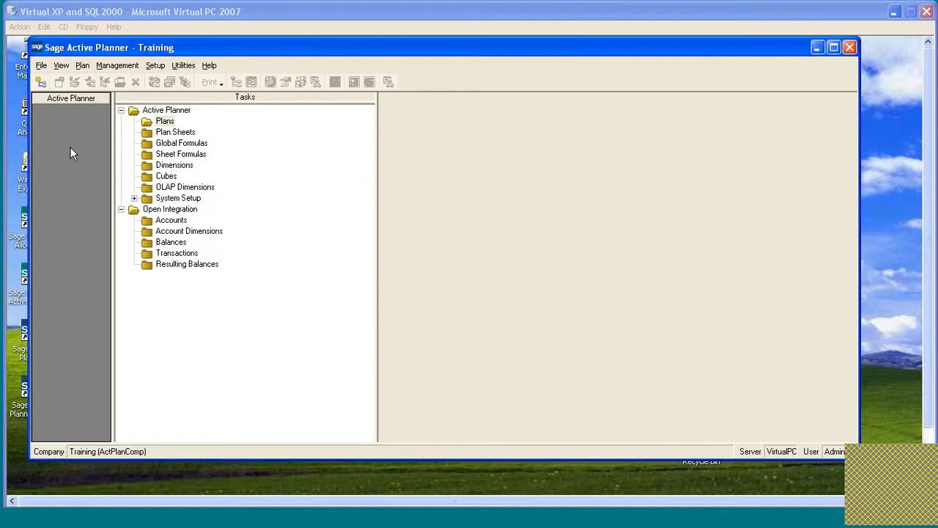
pyautogui.click(42, 66)
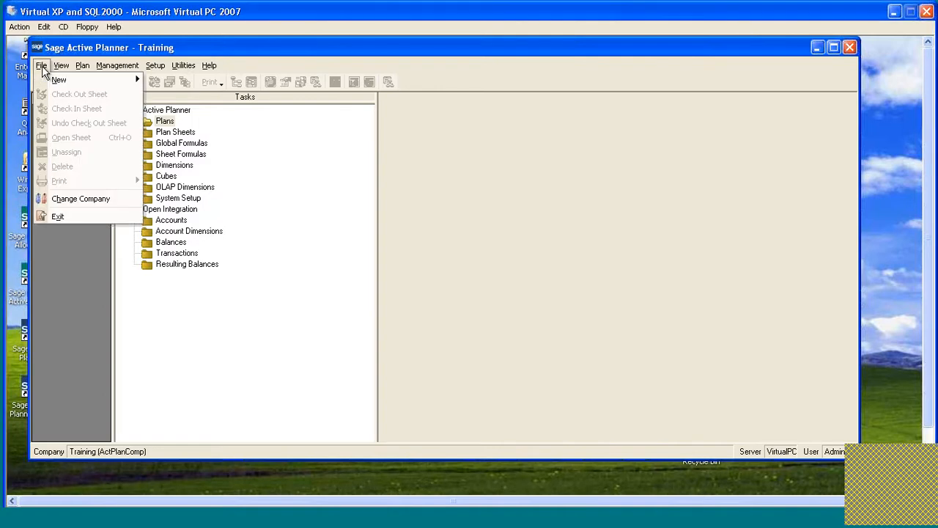
pyautogui.moveTo(91, 82)
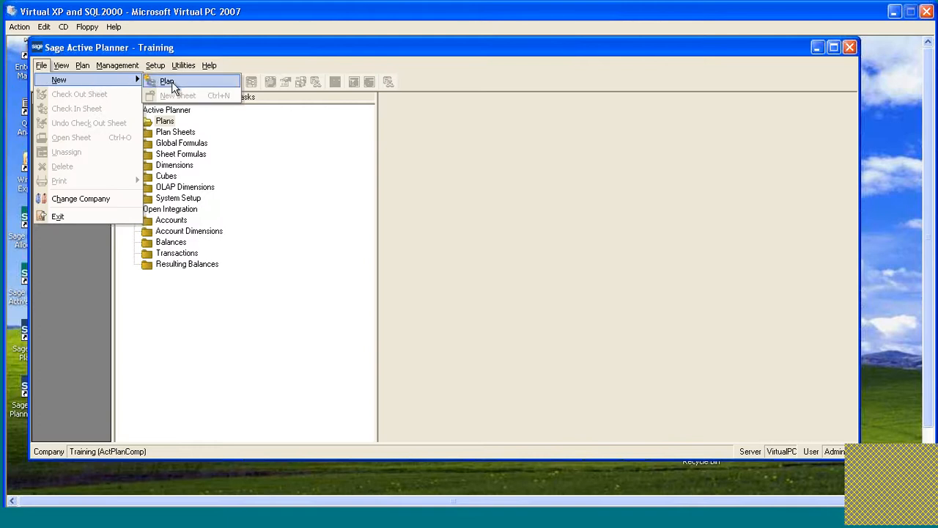
pyautogui.click(209, 46)
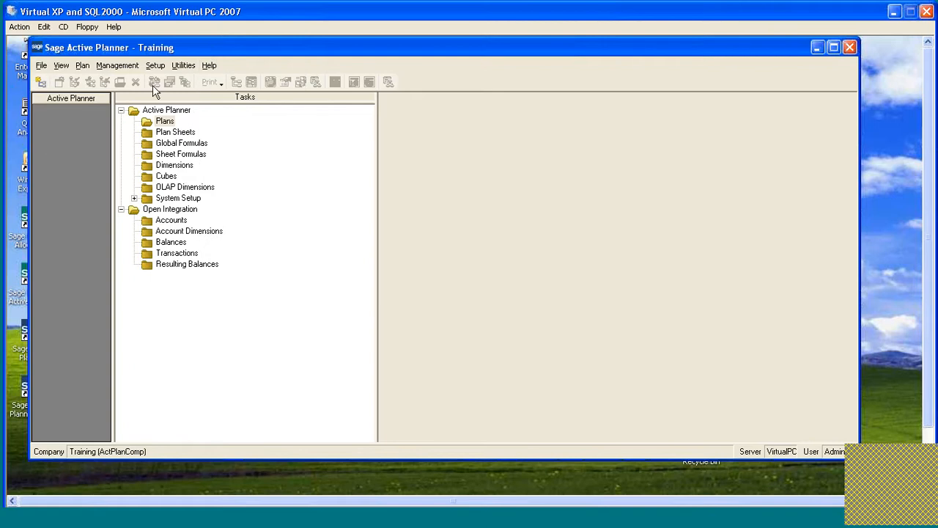
# Start a new plan with key FY2011, description "Fiscal Year 2011 Budget" and Admin as its administrator
pyautogui.click(40, 84)
pyautogui.moveTo(377, 96)
pyautogui.mouseDown()
pyautogui.moveTo(517, 134)
pyautogui.moveTo(442, 105)
pyautogui.moveTo(389, 108)
pyautogui.mouseUp()
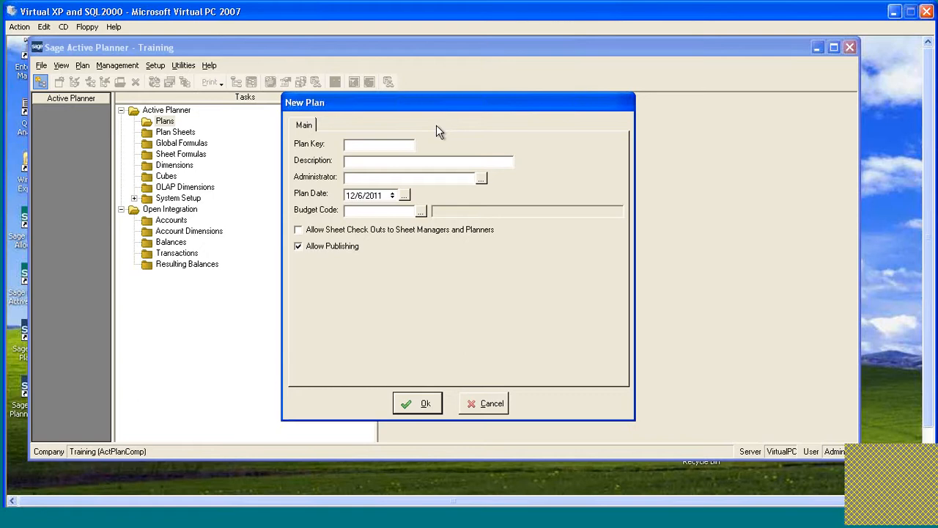
pyautogui.write('FY2011')
pyautogui.click(373, 160)
pyautogui.write('Fiscal Year 2011 Budget')
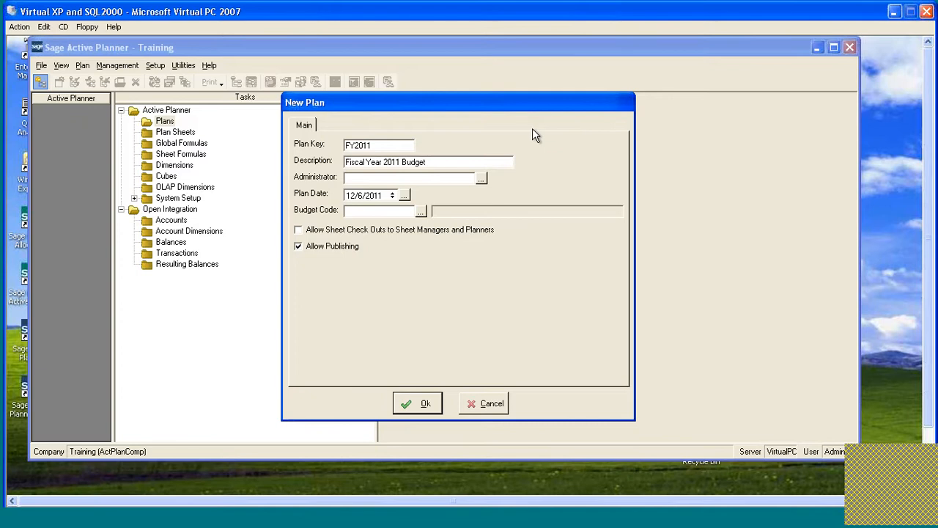
pyautogui.click(481, 179)
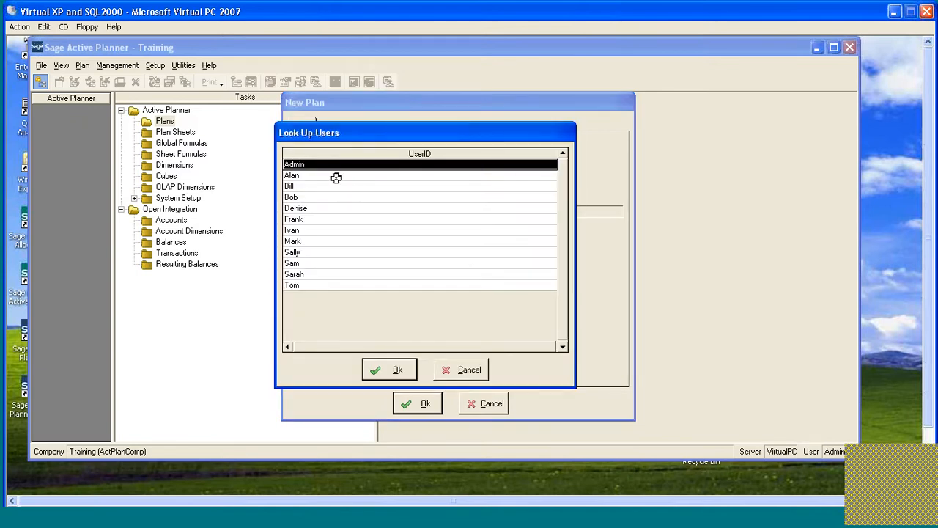
pyautogui.click(383, 371)
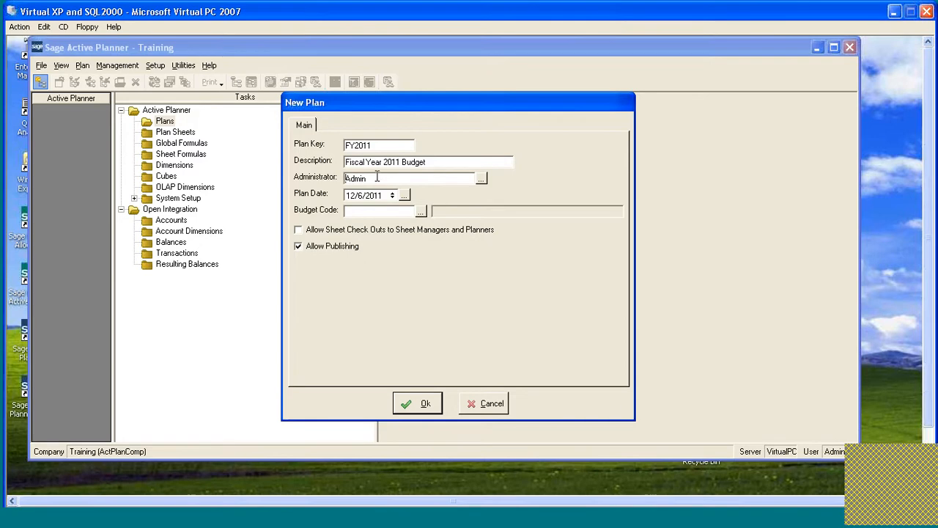
# Set the new plan's date to 1/1/2011 using the date lookup
pyautogui.click(404, 195)
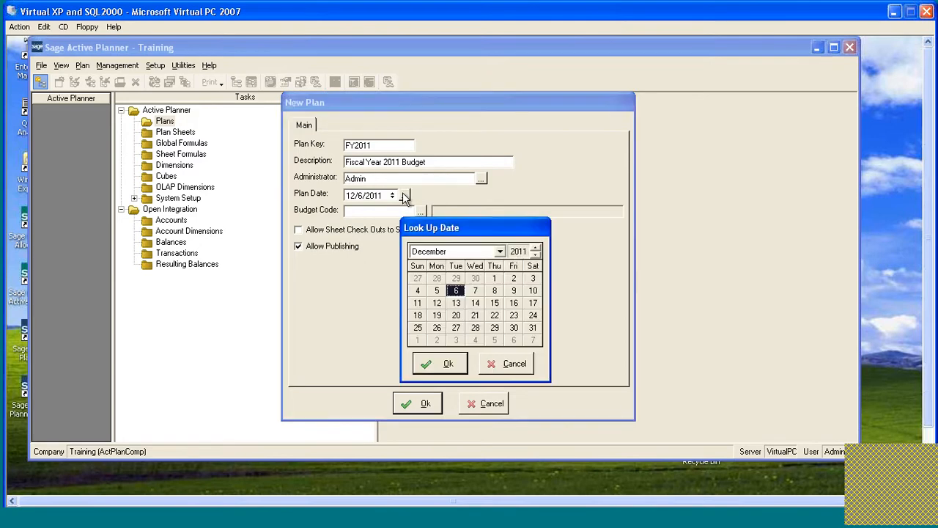
pyautogui.click(500, 251)
pyautogui.click(501, 268)
pyautogui.click(501, 267)
pyautogui.click(434, 267)
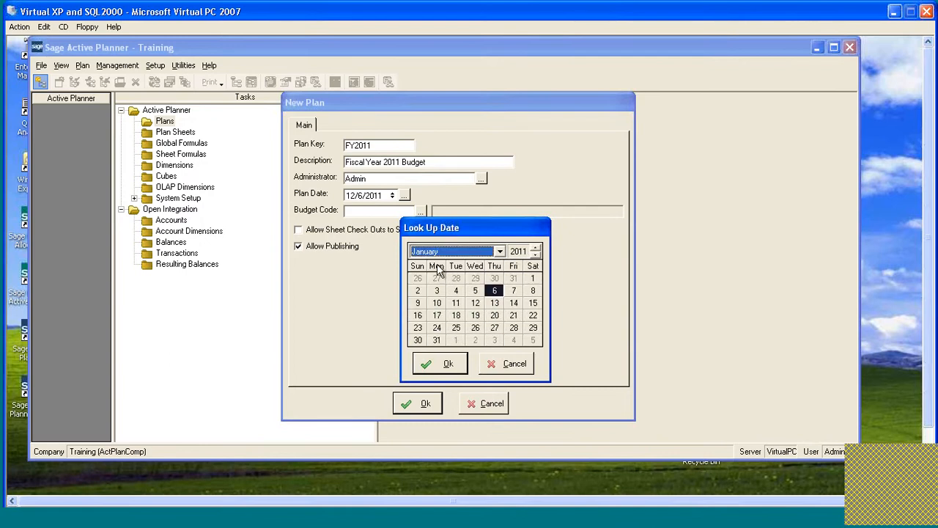
pyautogui.click(533, 279)
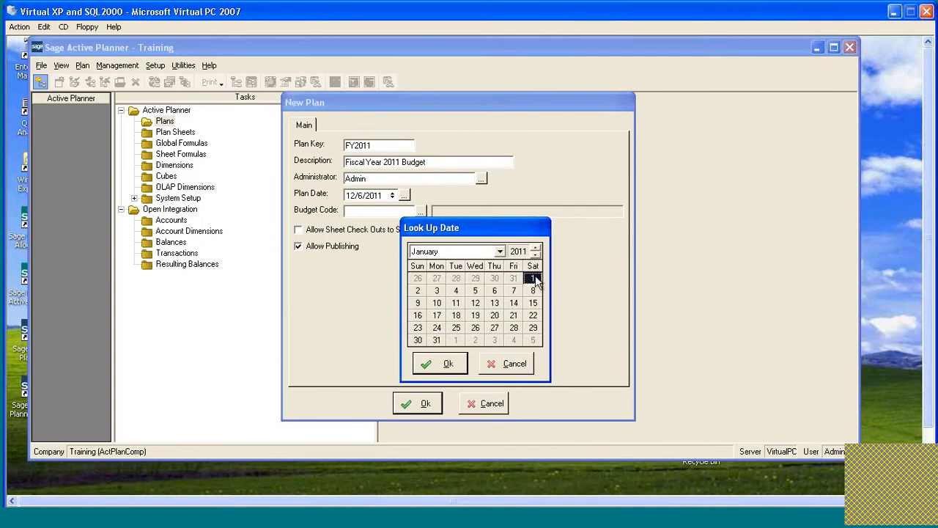
pyautogui.click(445, 364)
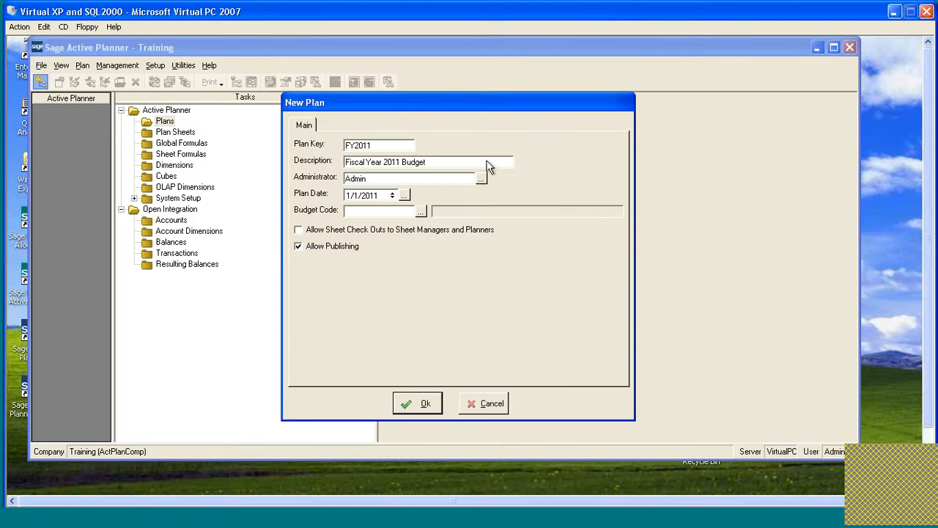
# Assign the budget code Plan to the new plan and save the plan
pyautogui.click(421, 212)
pyautogui.moveTo(557, 166); pyautogui.dragTo(542, 124)
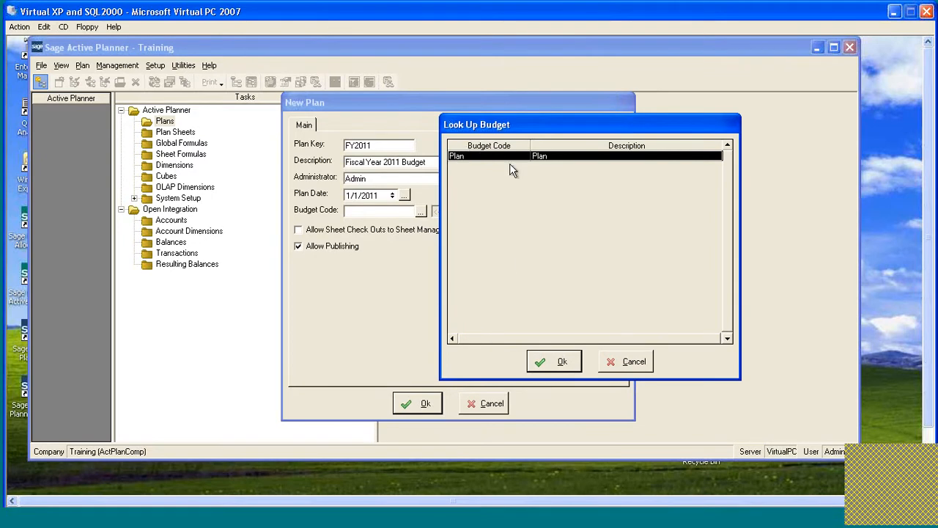
pyautogui.click(562, 356)
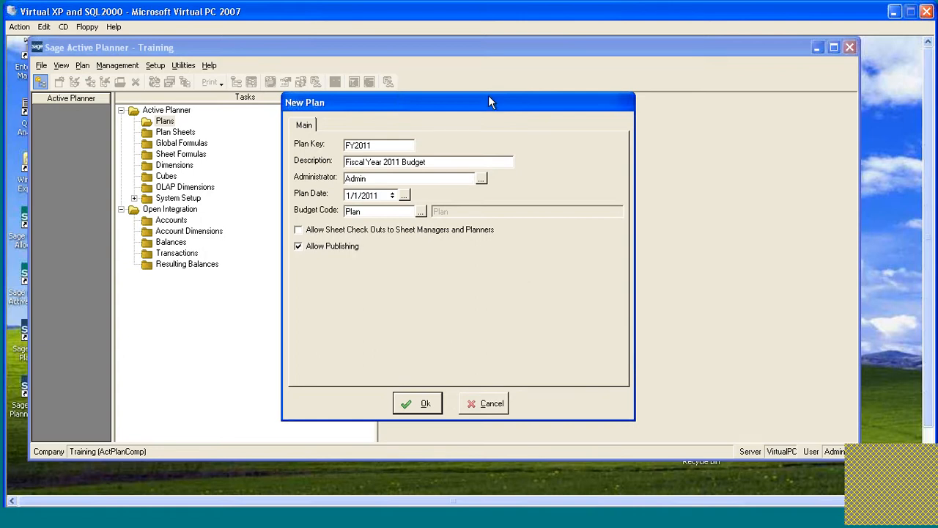
pyautogui.moveTo(465, 105)
pyautogui.mouseDown()
pyautogui.moveTo(488, 120)
pyautogui.moveTo(479, 137)
pyautogui.moveTo(468, 121)
pyautogui.mouseUp()
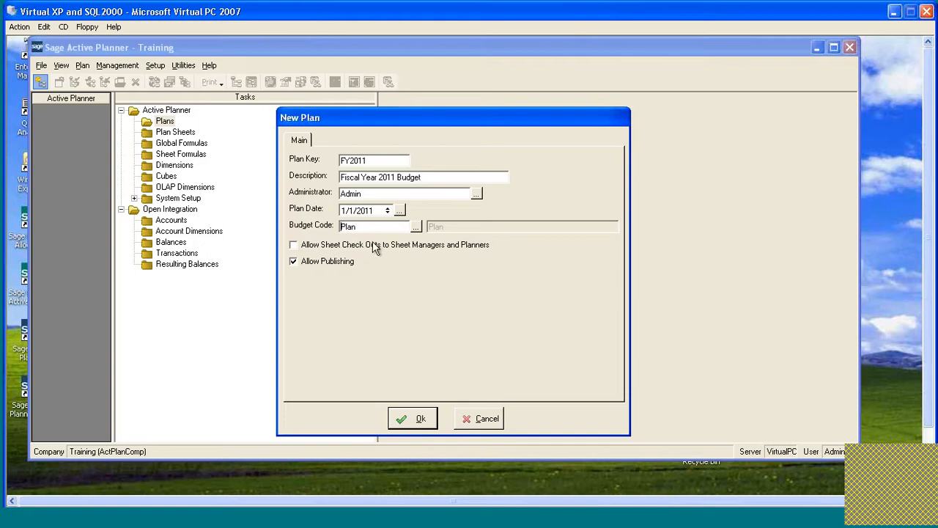
pyautogui.click(410, 422)
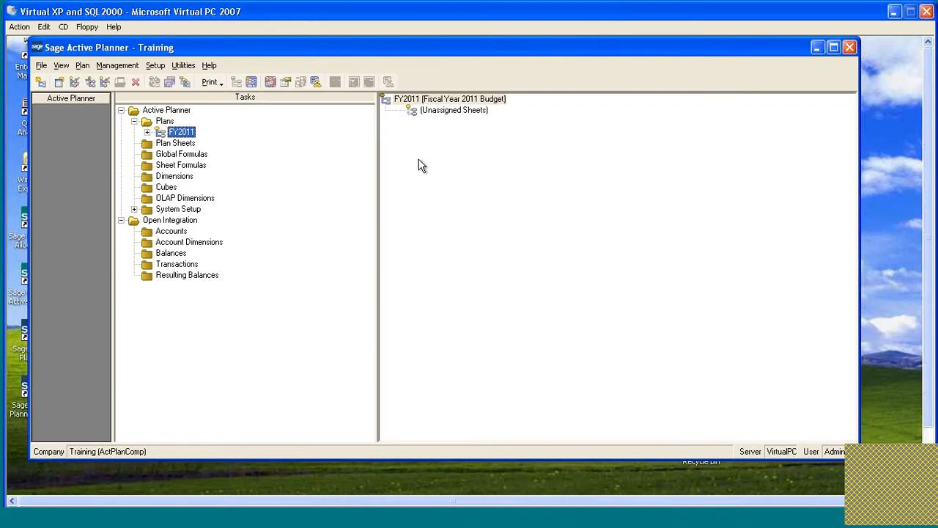
# Start a new plan sheet under FY2011 with sheet key Dept_100_800 and description "North America IT"
pyautogui.click(59, 82)
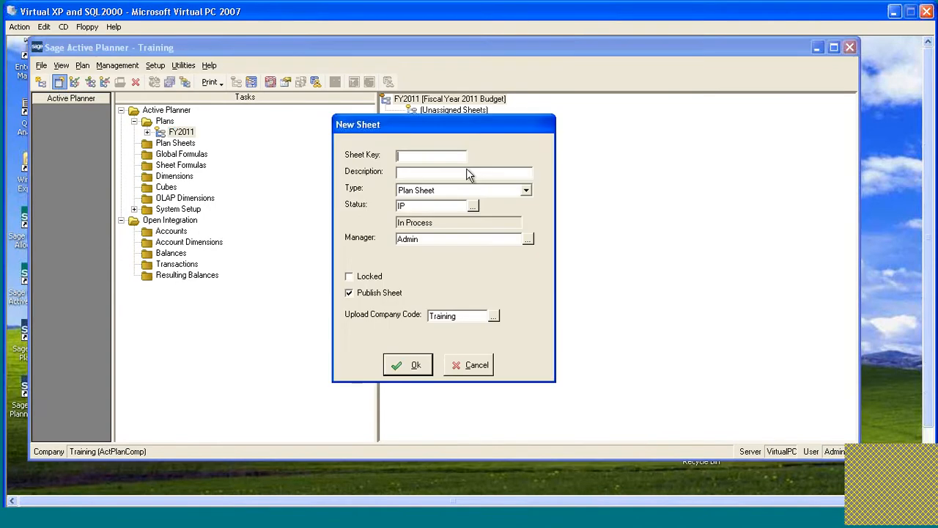
pyautogui.moveTo(460, 129); pyautogui.dragTo(538, 149)
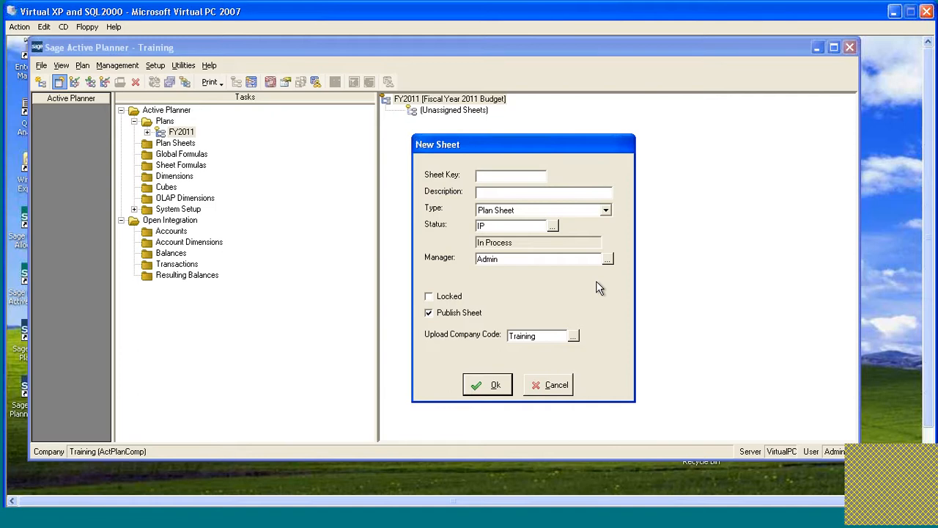
pyautogui.write('Dept_')
pyautogui.write('100')
pyautogui.write('_800')
pyautogui.click(557, 192)
pyautogui.write('North Amaerica')
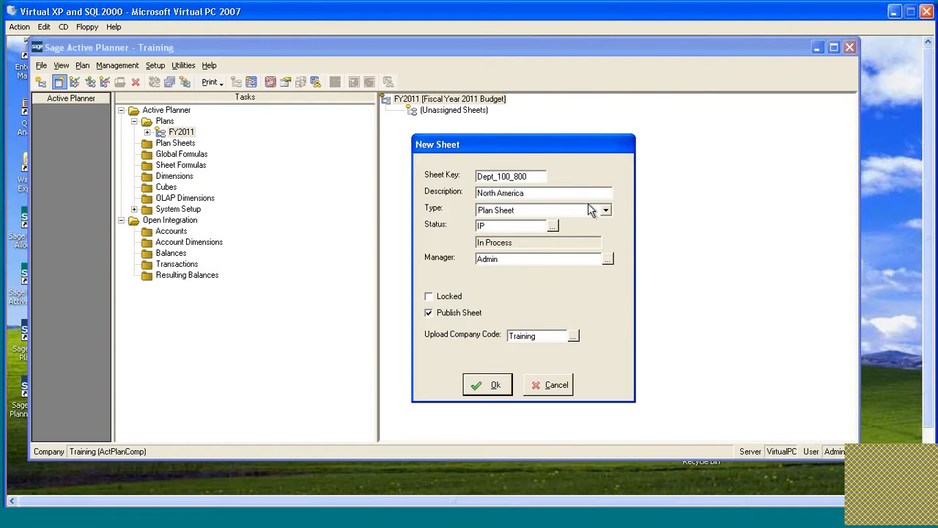
pyautogui.write(' IT')
# Choose the third user in the user lookup as the new sheet's manager and create the sheet
pyautogui.click(607, 259)
pyautogui.click(327, 187)
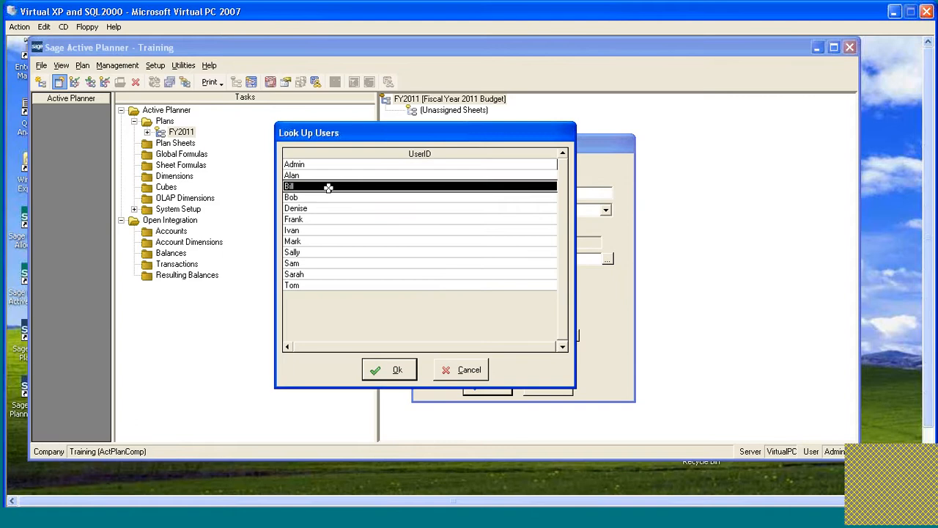
pyautogui.click(374, 372)
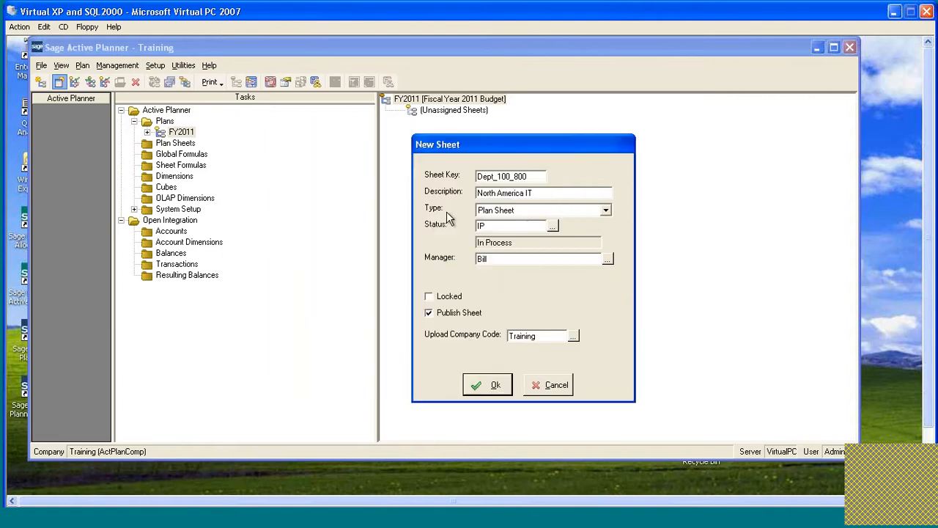
pyautogui.click(485, 386)
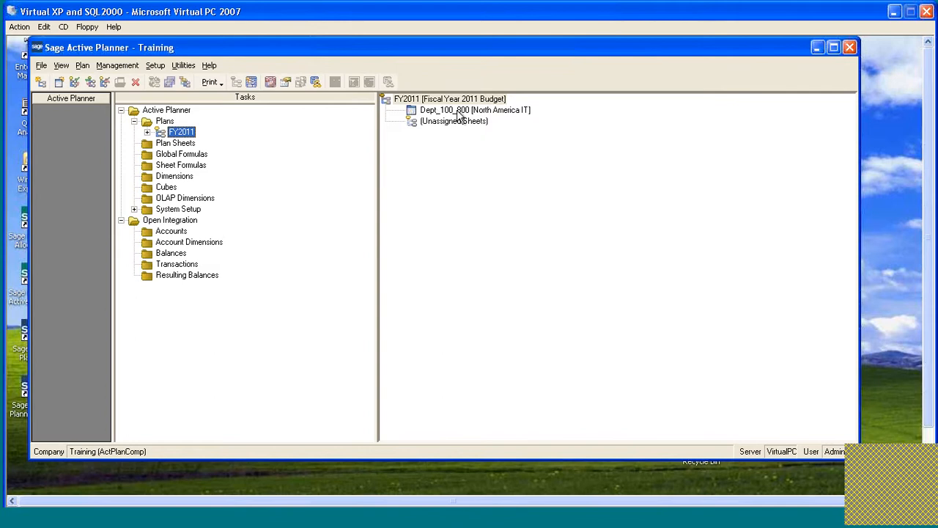
# In sheet Dept_100_800, generate individual-period columns for Prior Year Actual, Current Year Budget with the plan budget code, Current Year Actual and Year-To-Date Total
pyautogui.doubleClick(433, 111)
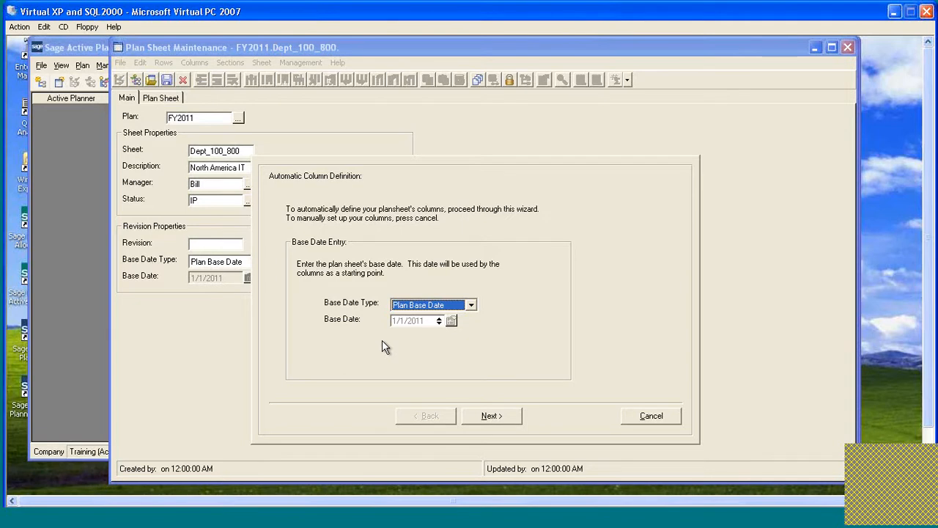
pyautogui.click(498, 416)
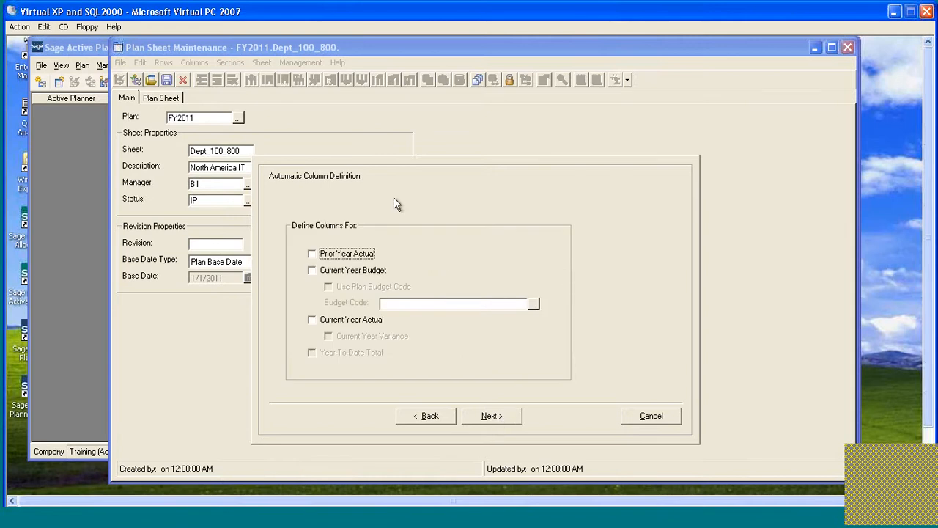
pyautogui.click(313, 255)
pyautogui.click(312, 271)
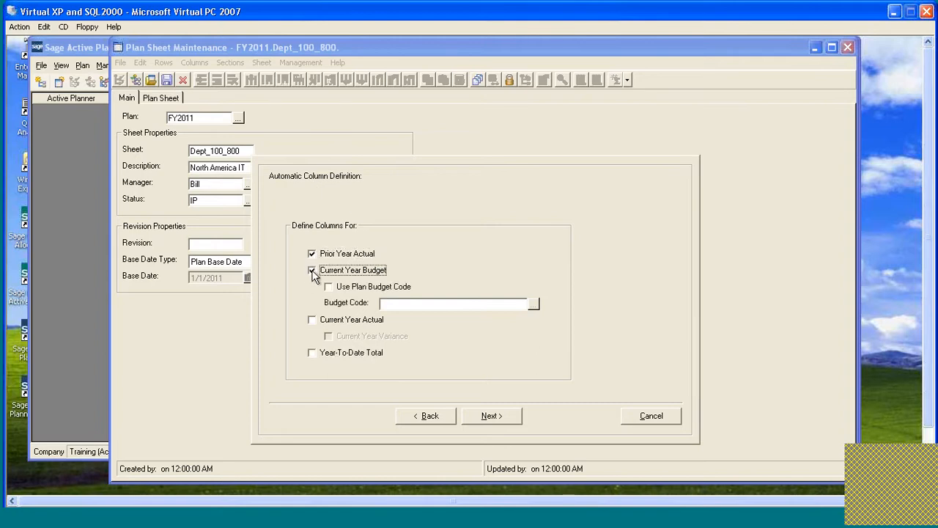
pyautogui.click(331, 288)
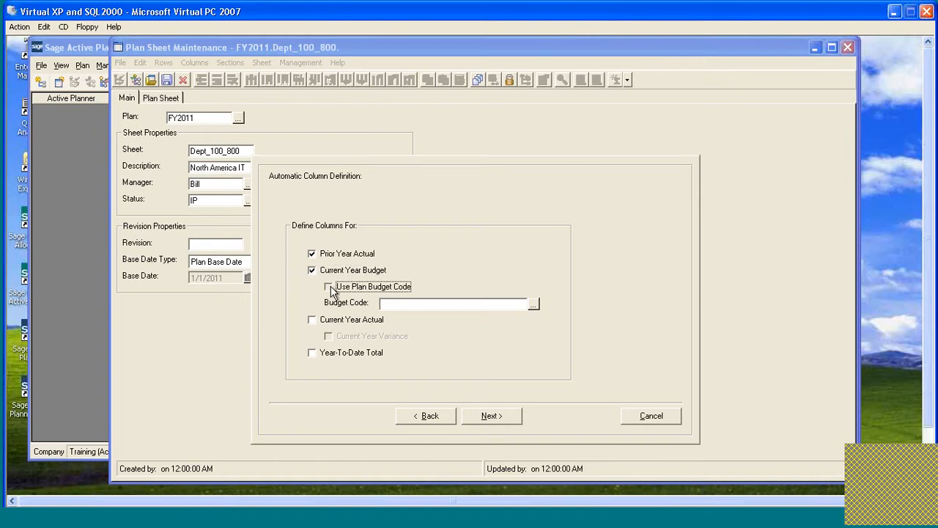
pyautogui.click(331, 289)
pyautogui.click(314, 321)
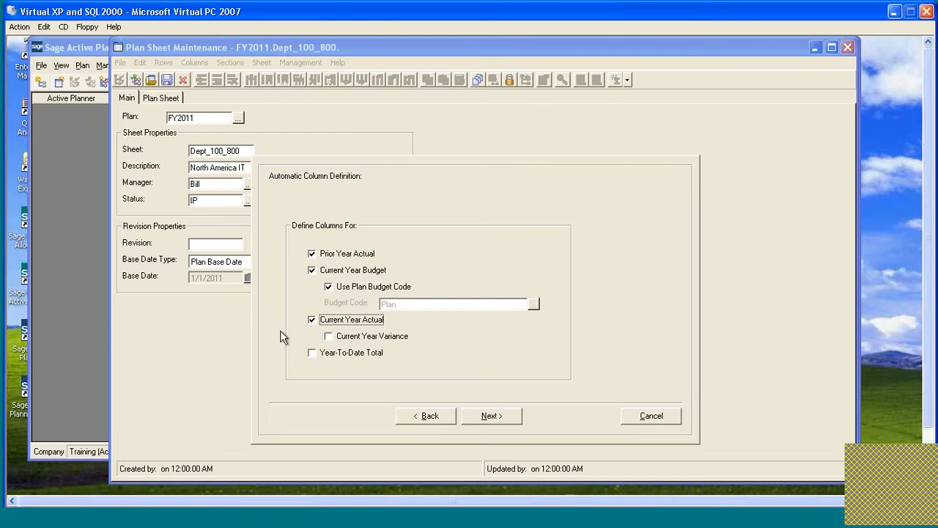
pyautogui.click(313, 355)
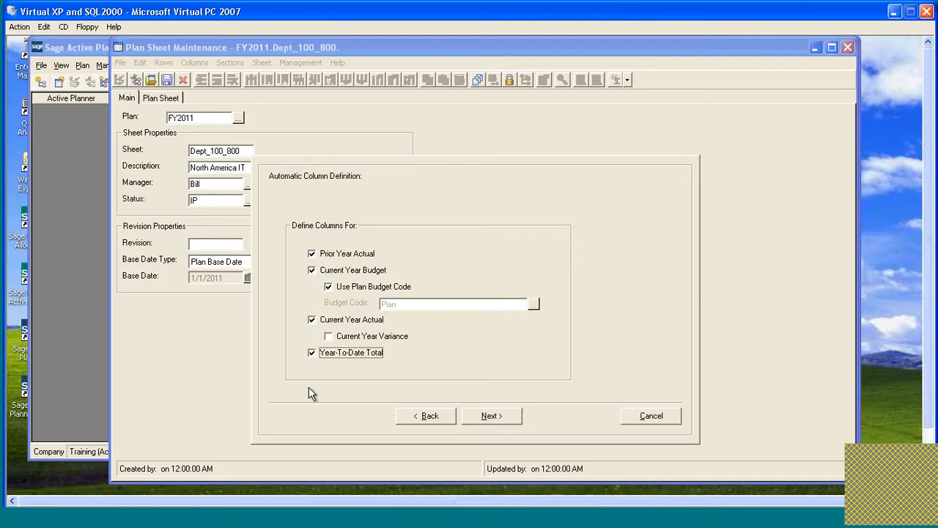
pyautogui.click(500, 419)
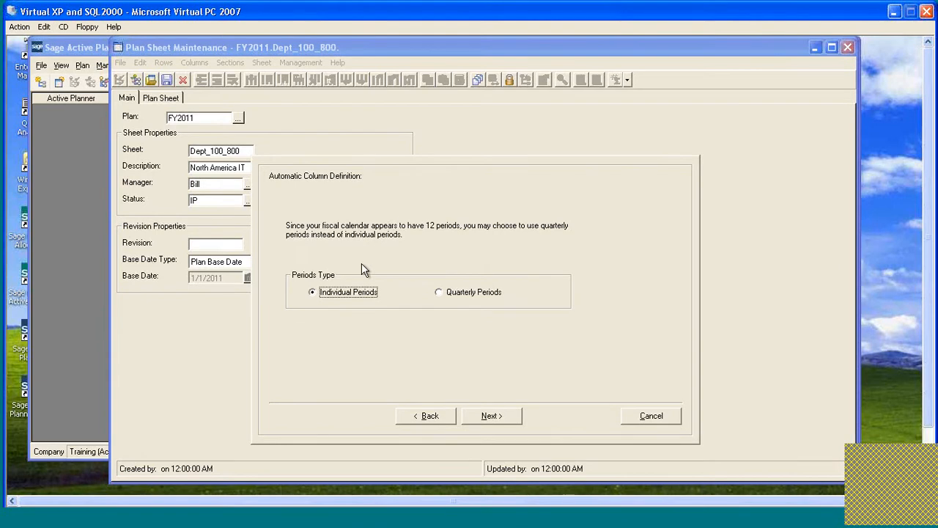
pyautogui.click(497, 417)
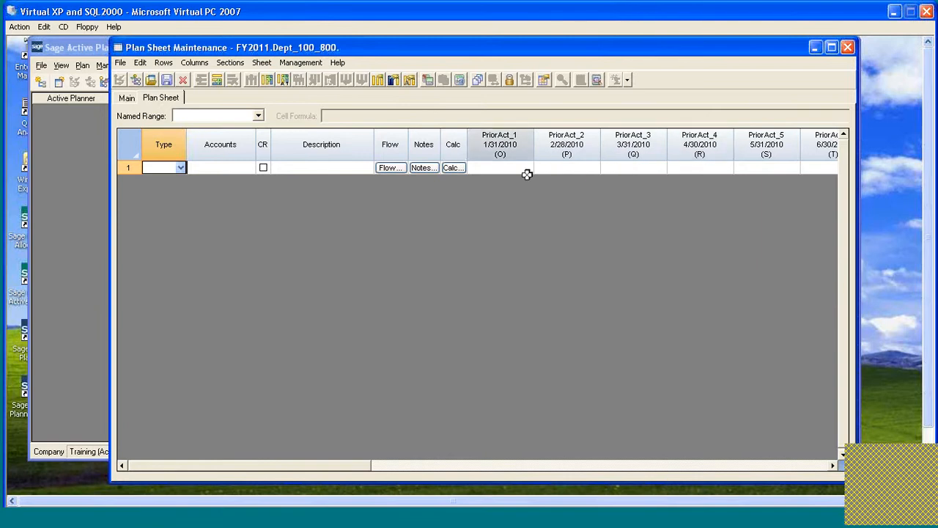
pyautogui.moveTo(335, 465); pyautogui.dragTo(803, 459)
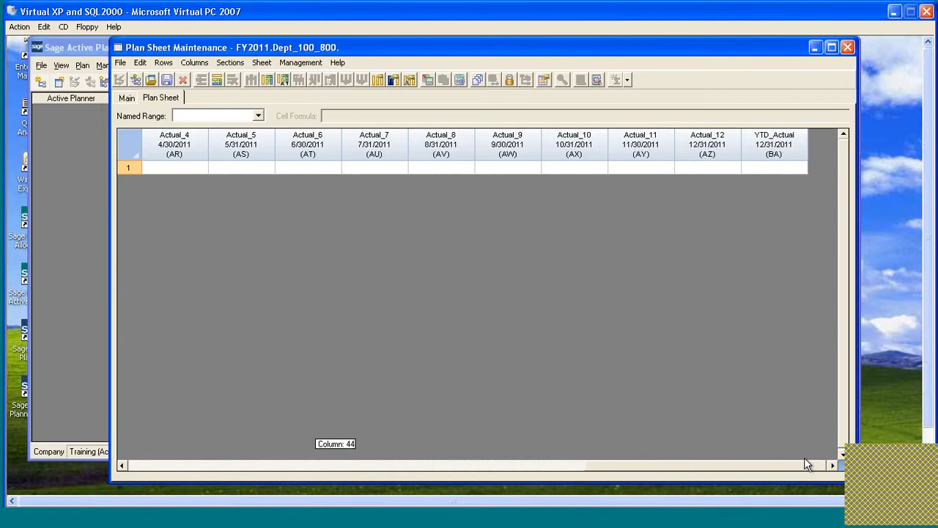
pyautogui.moveTo(804, 464); pyautogui.dragTo(144, 457)
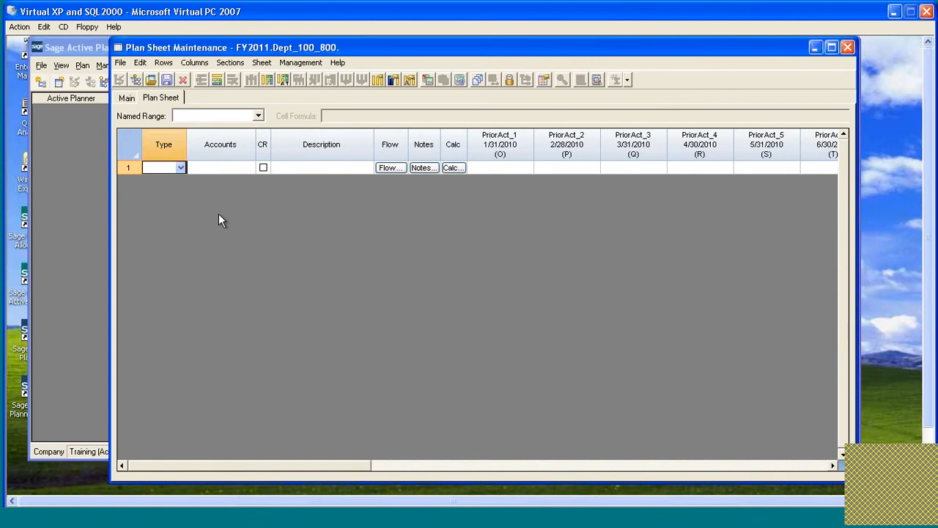
pyautogui.click(302, 169)
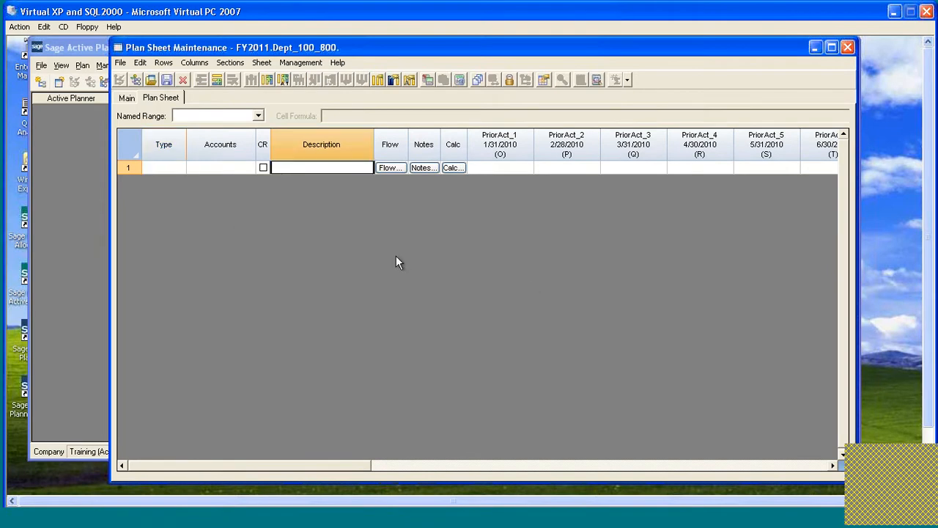
pyautogui.click(163, 63)
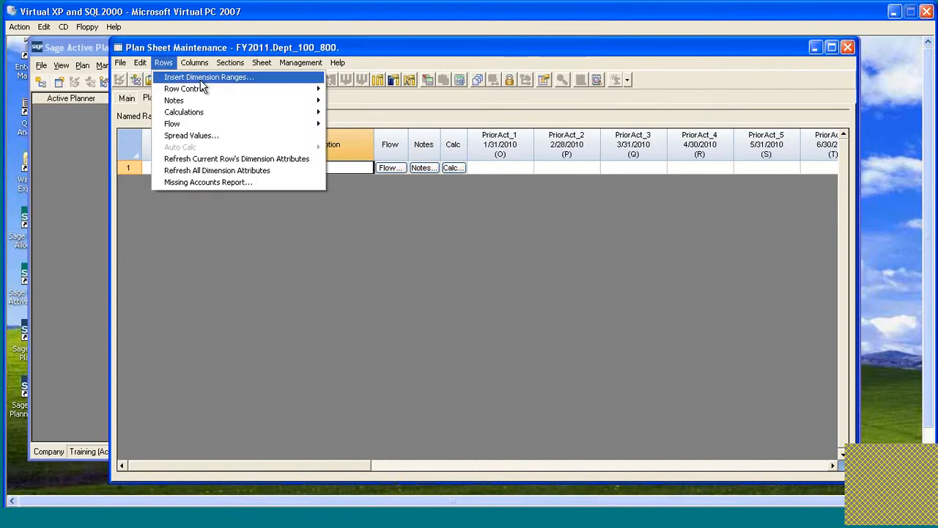
pyautogui.click(216, 79)
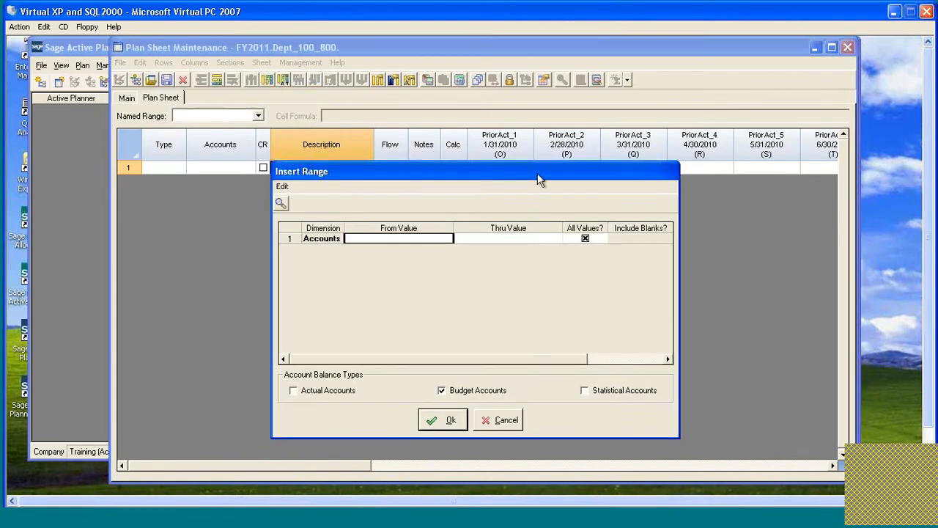
pyautogui.moveTo(538, 177); pyautogui.dragTo(493, 182)
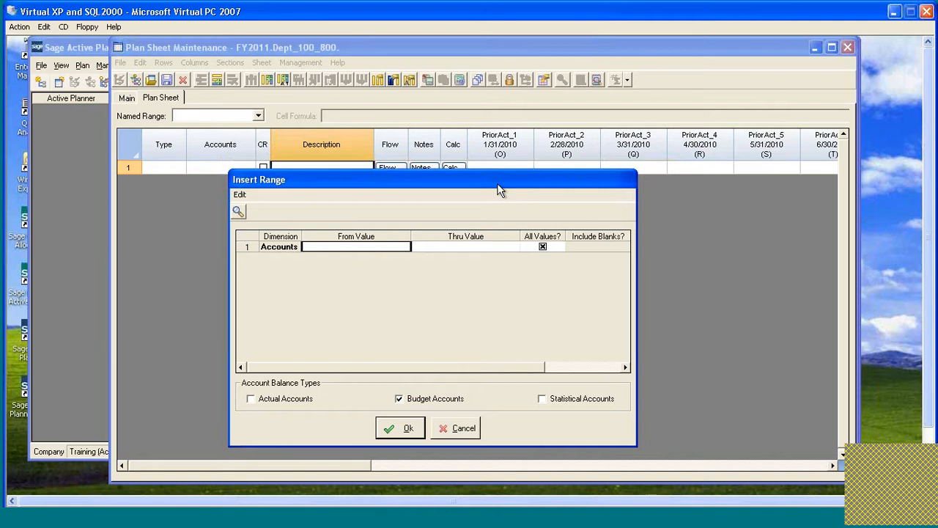
pyautogui.write('6000-1 - -')
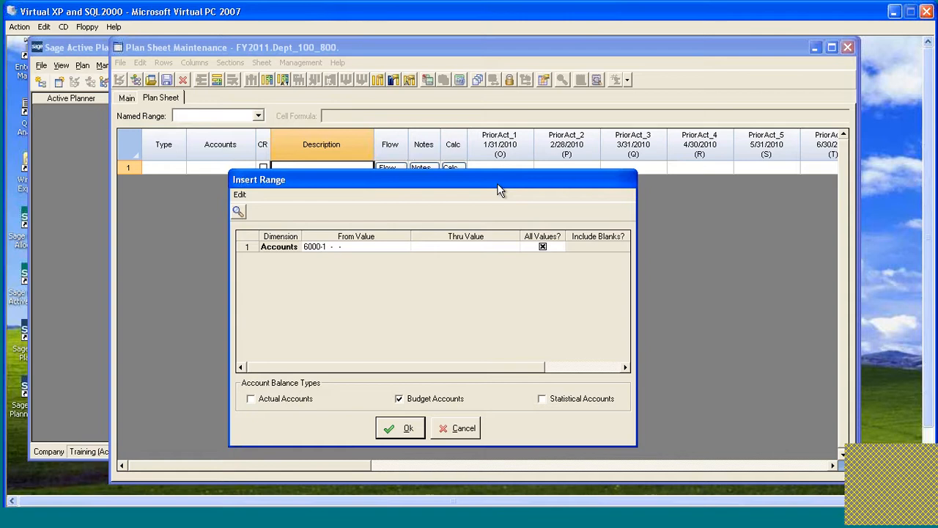
pyautogui.press('BackSpace')
pyautogui.press('BackSpace')
pyautogui.press('BackSpace')
pyautogui.press('BackSpace')
pyautogui.write('00-800-00')
pyautogui.press('Tab')
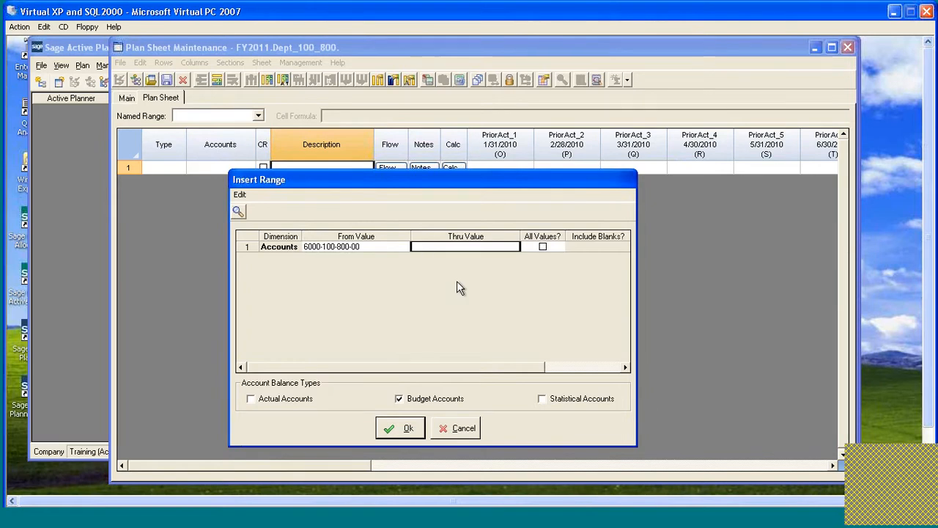
pyautogui.write('8500-  -')
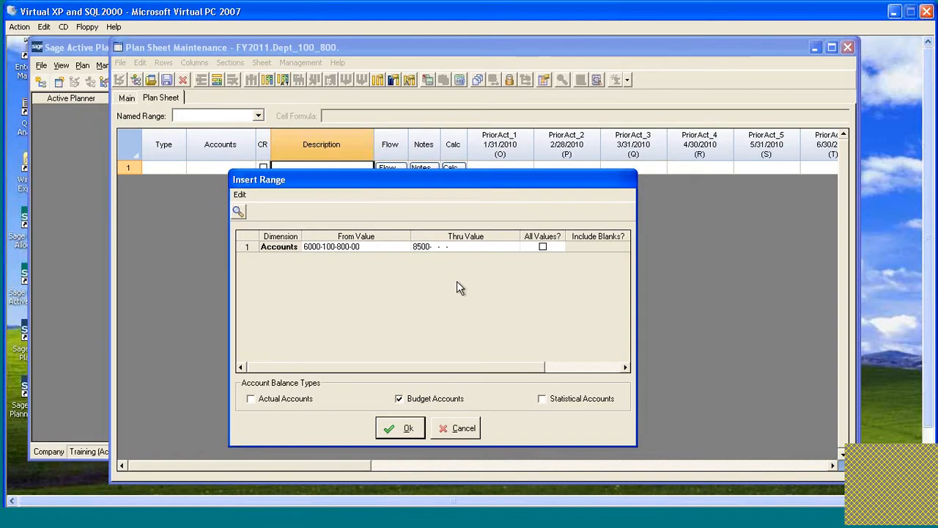
pyautogui.write('100-')
pyautogui.write('800')
pyautogui.write('00')
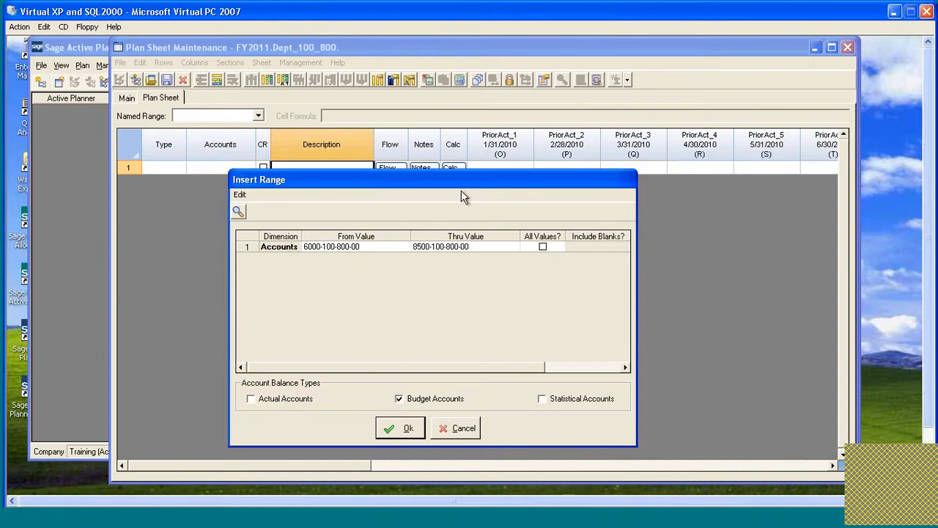
pyautogui.moveTo(464, 177); pyautogui.dragTo(472, 167)
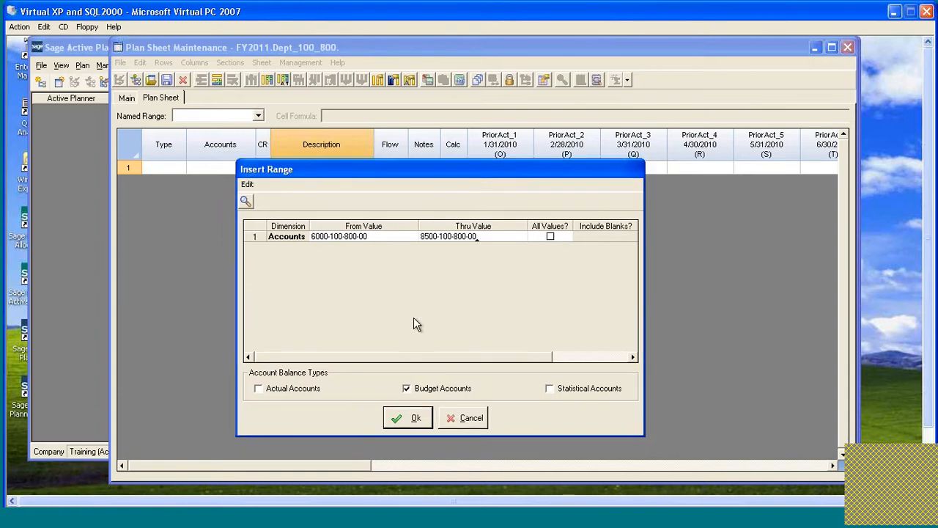
pyautogui.click(406, 419)
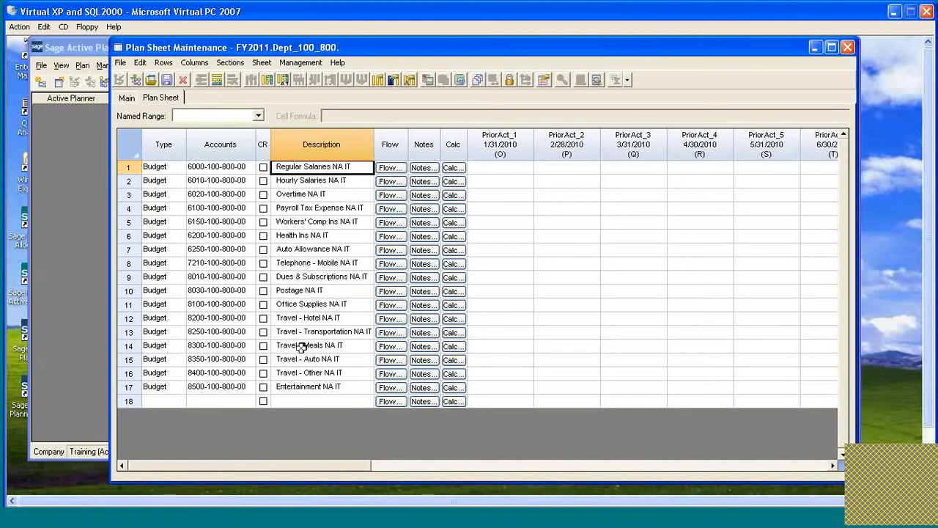
# Append three blank rows at the end of the plan sheet, below row 18
pyautogui.click(129, 168)
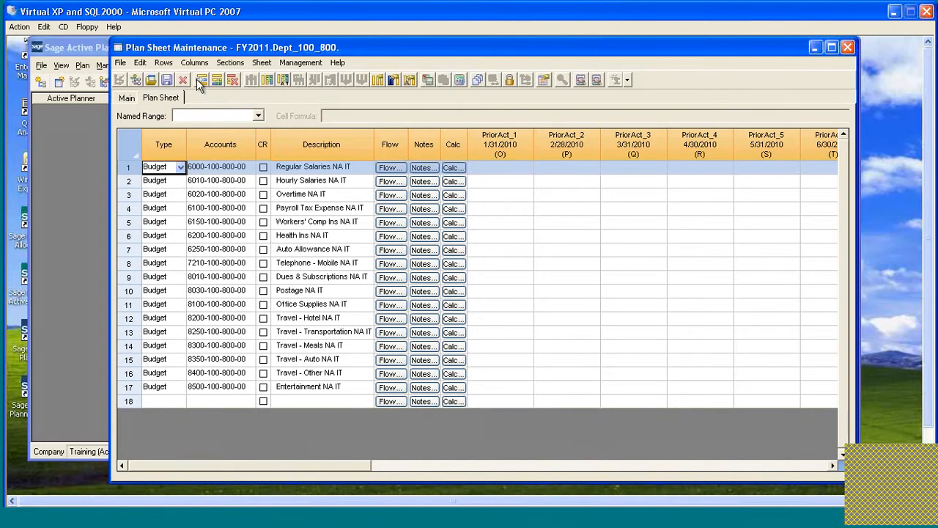
pyautogui.click(126, 401)
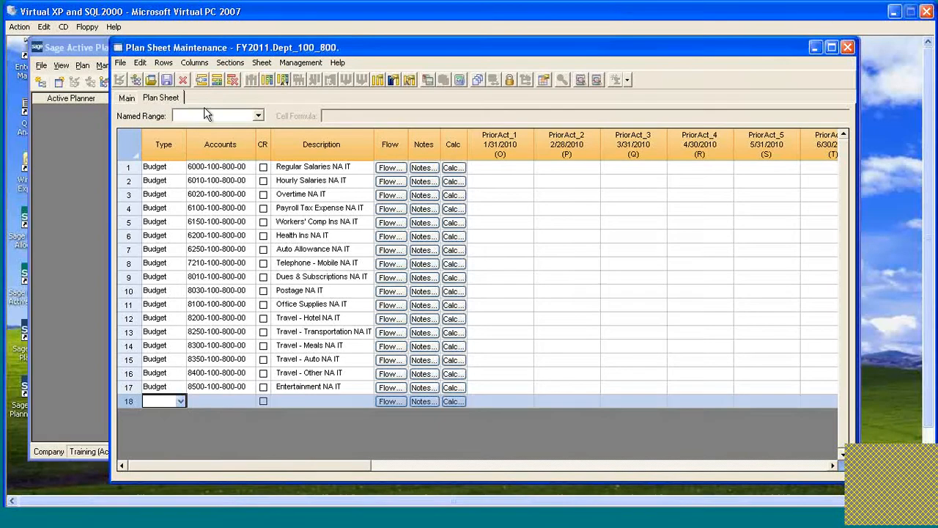
pyautogui.click(286, 402)
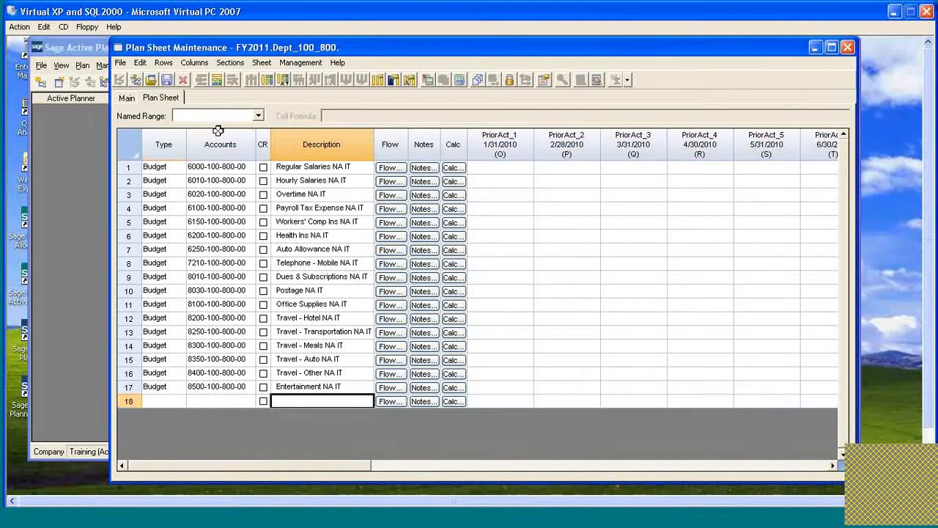
pyautogui.click(217, 79)
pyautogui.click(217, 79)
pyautogui.click(217, 80)
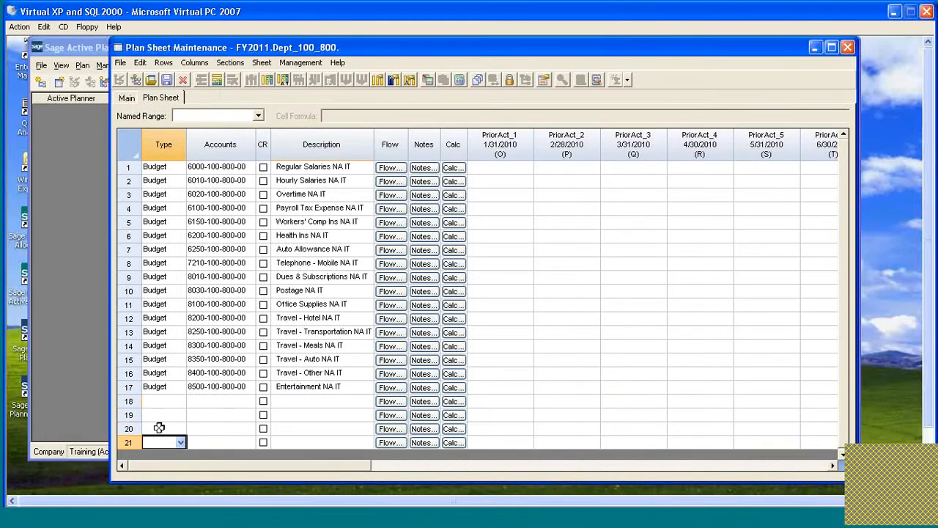
# Insert three more blank rows above row 19, and delete the blank rows 19 through 24
pyautogui.moveTo(129, 414); pyautogui.dragTo(126, 440)
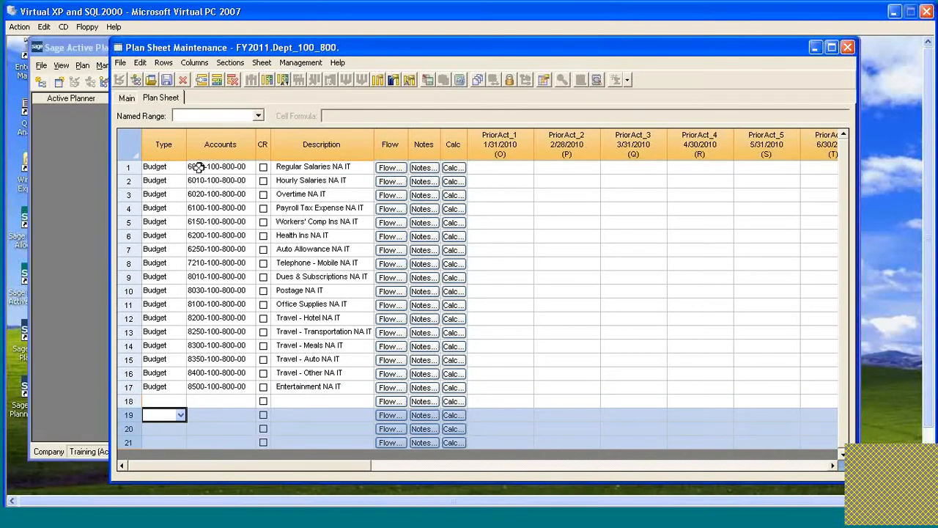
pyautogui.click(201, 79)
pyautogui.scroll(-3, 224, 243)
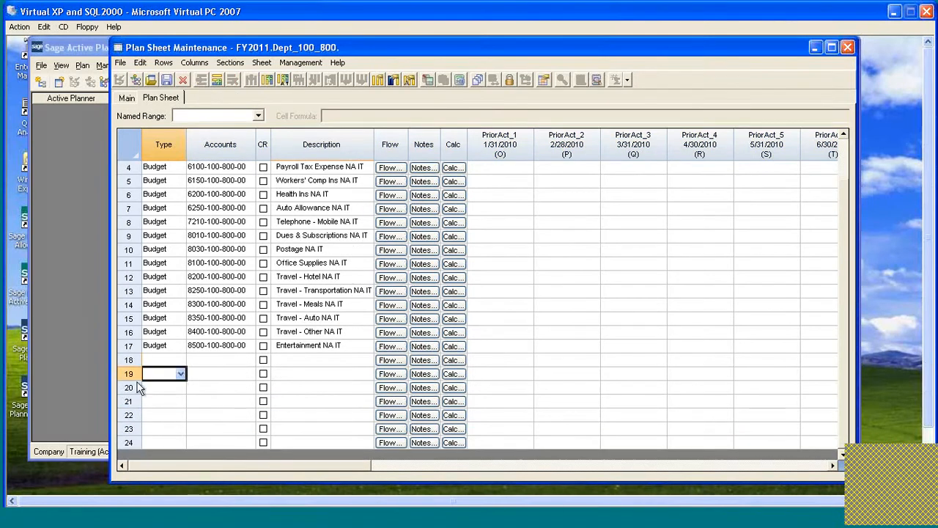
pyautogui.moveTo(128, 374); pyautogui.dragTo(128, 473)
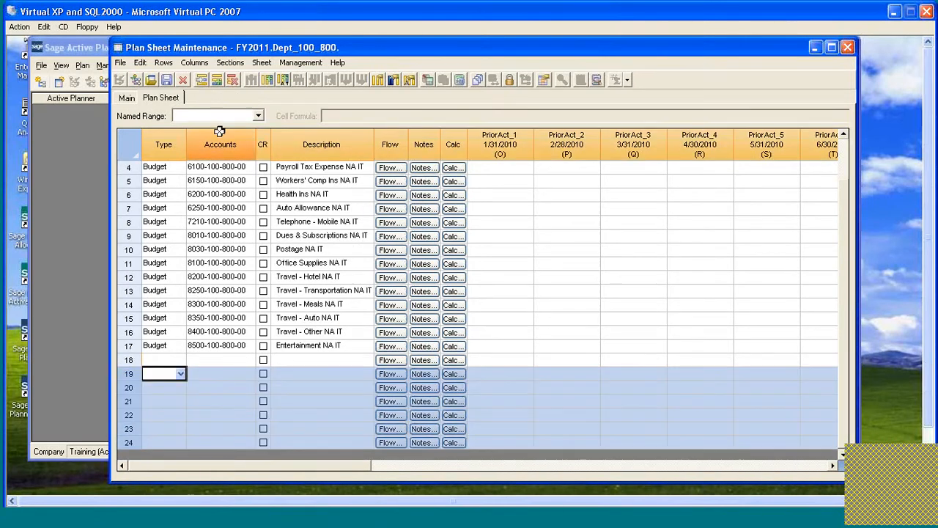
pyautogui.click(233, 79)
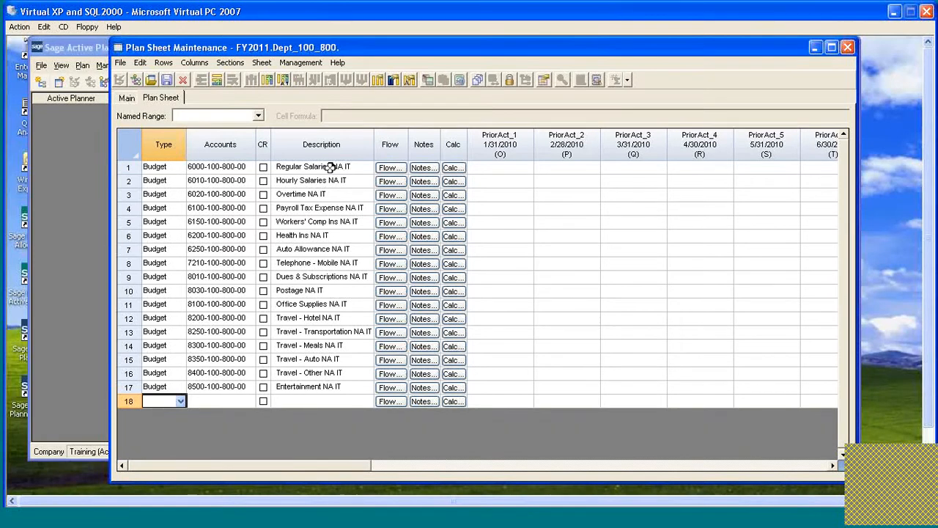
# Insert a row above Regular Salaries NA IT and give it the description "Salary / G&A Expenses"
pyautogui.click(132, 167)
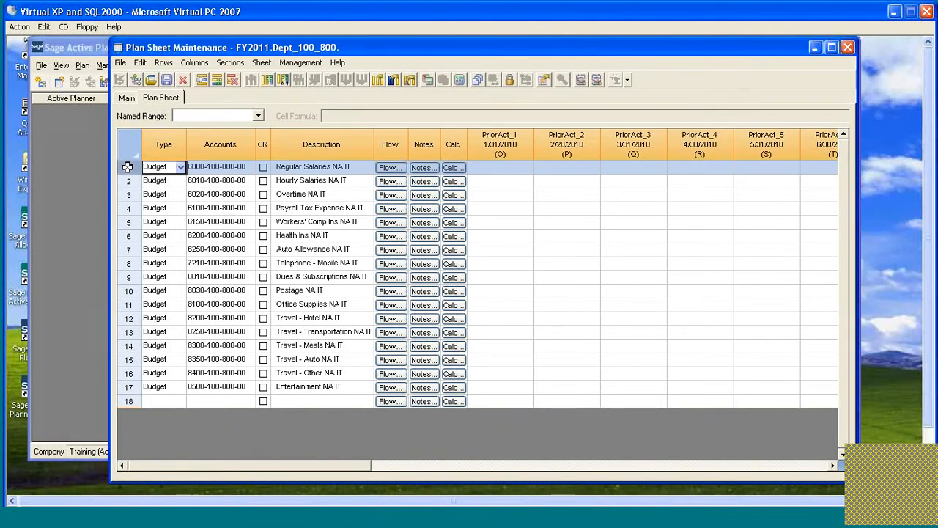
pyautogui.click(199, 79)
pyautogui.click(313, 169)
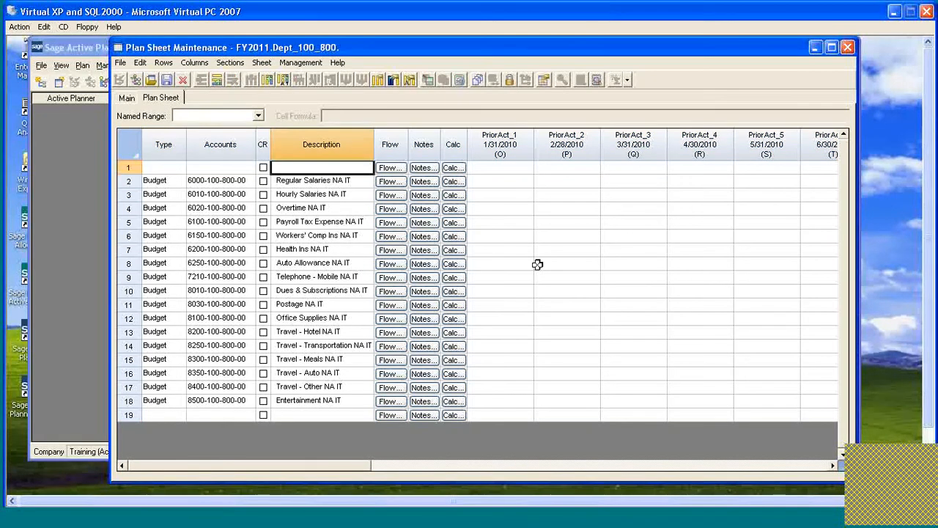
pyautogui.write('Exp')
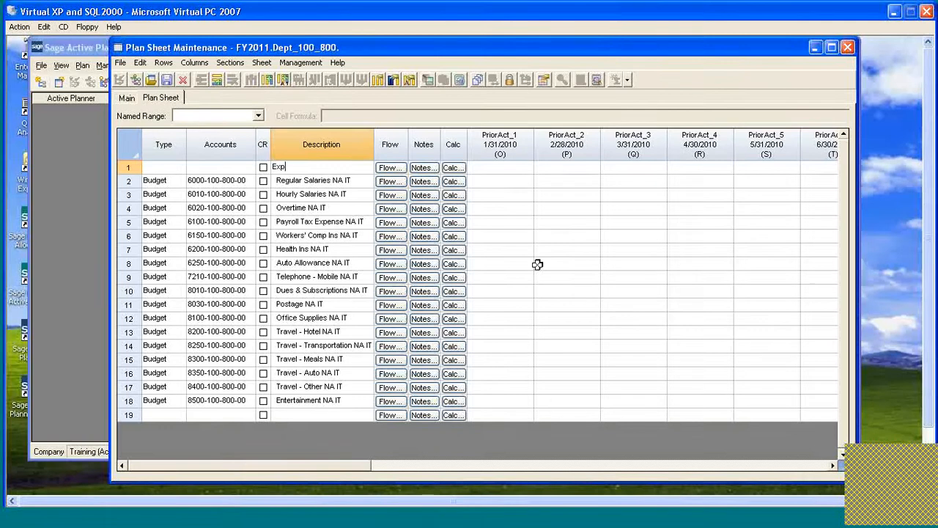
pyautogui.press('BackSpace')
pyautogui.press('BackSpace')
pyautogui.press('BackSpace')
pyautogui.write('Sa')
pyautogui.write('lary')
pyautogui.write(' &')
pyautogui.write(' G')
pyautogui.press('BackSpace')
pyautogui.press('BackSpace')
pyautogui.press('BackSpace')
pyautogui.write('/ G&A Expenses')
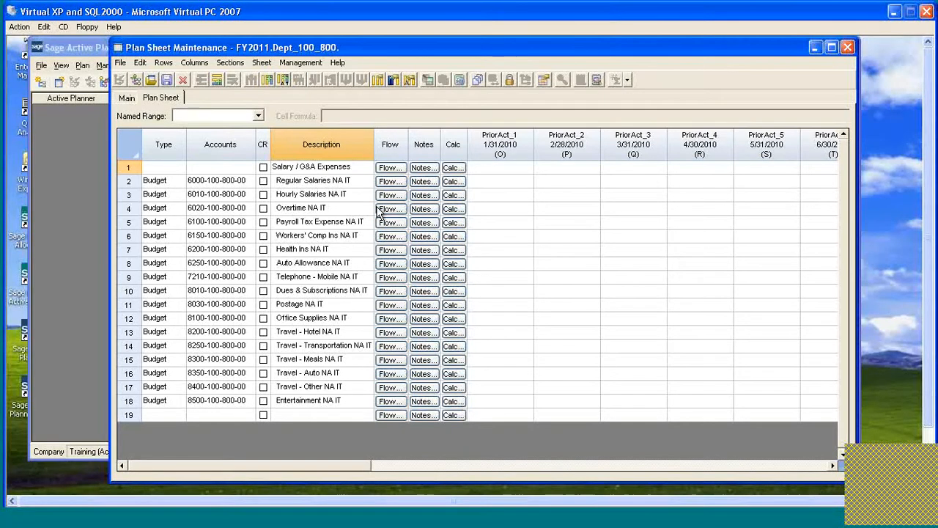
pyautogui.press('Return')
pyautogui.click(335, 194)
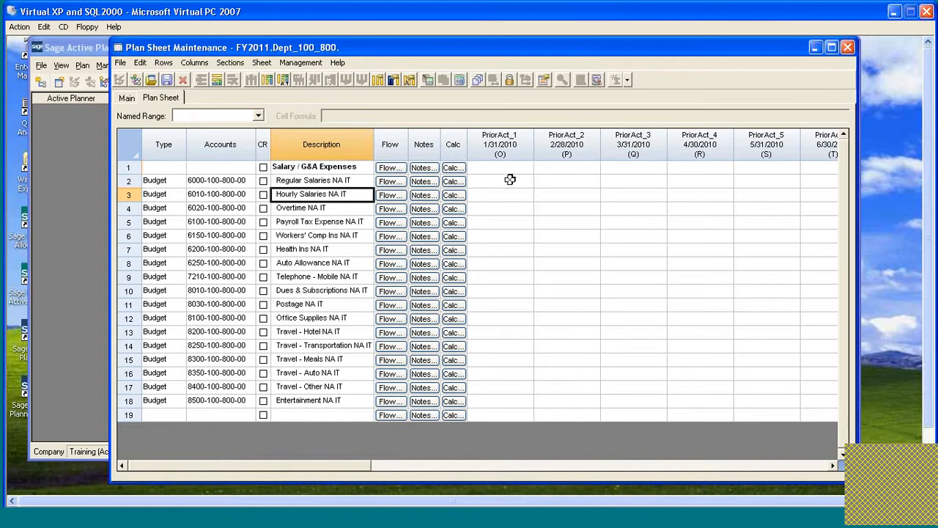
# Set the PriorActual net change calculation of the Regular Salaries NA IT row to Source Net Change
pyautogui.click(459, 180)
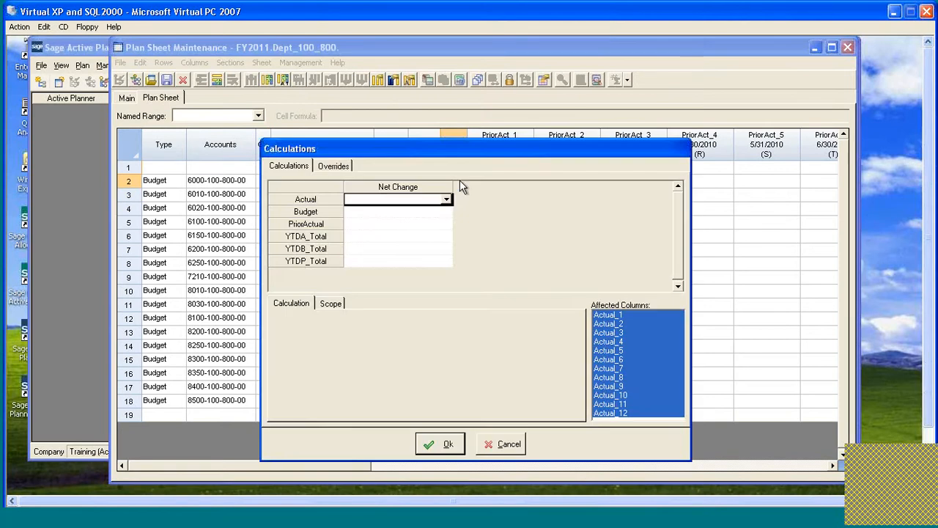
pyautogui.click(360, 223)
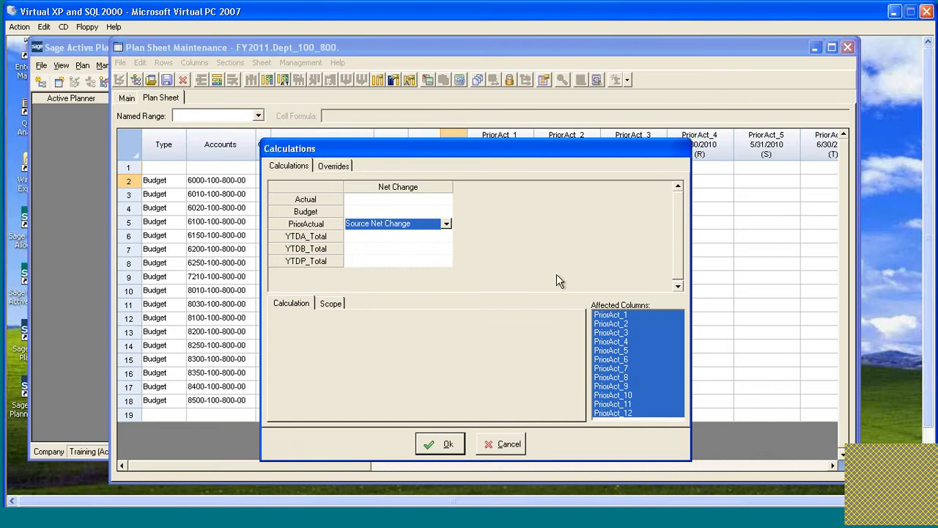
pyautogui.click(436, 439)
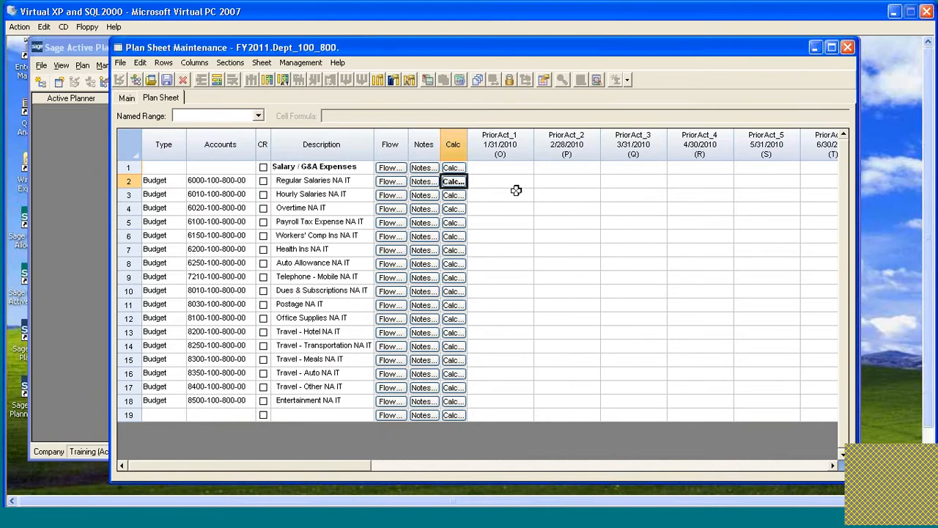
# Refresh the calculations for the PriorAct_1 and PriorAct_2 cells of the Regular Salaries NA IT row
pyautogui.moveTo(507, 181); pyautogui.dragTo(557, 181)
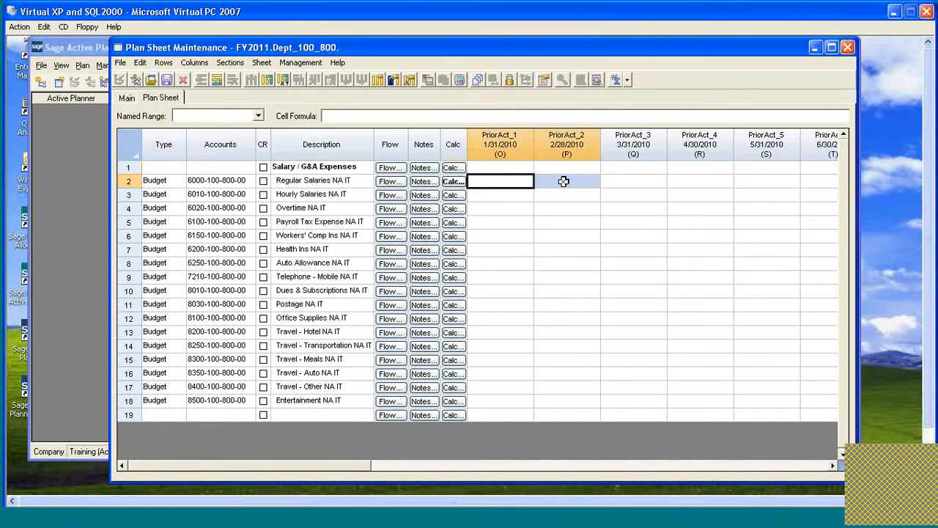
pyautogui.click(460, 79)
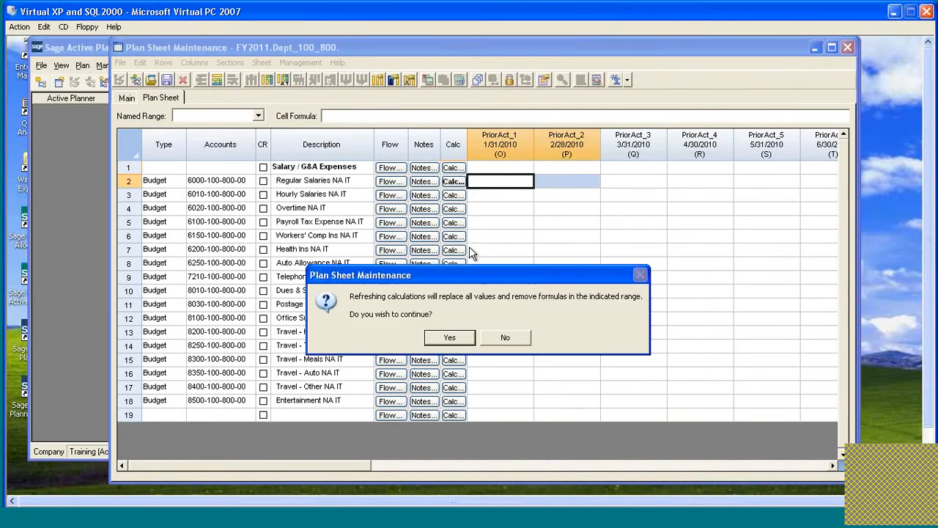
pyautogui.click(450, 337)
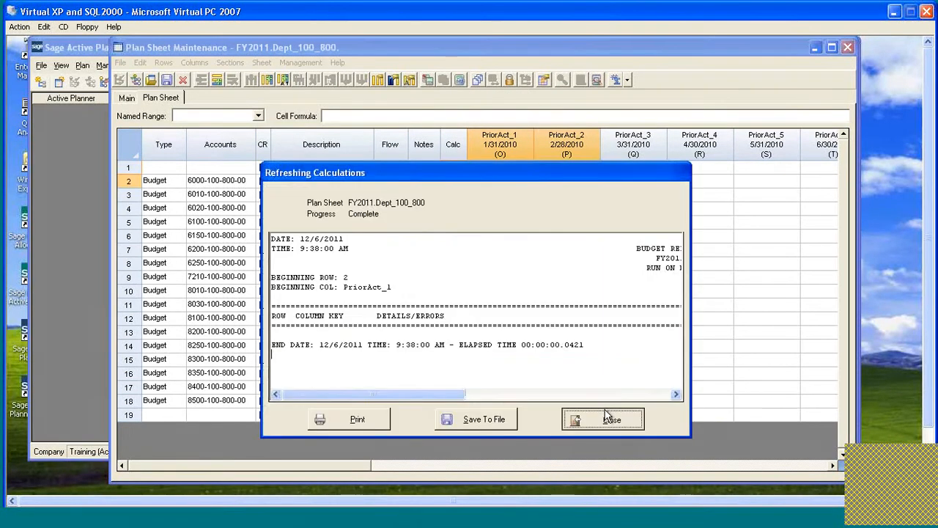
pyautogui.click(604, 415)
pyautogui.click(587, 181)
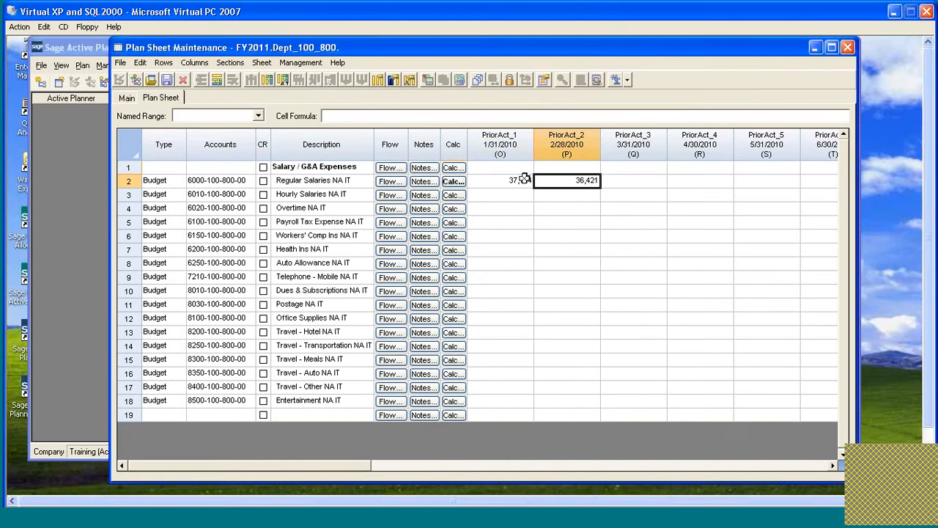
pyautogui.click(516, 180)
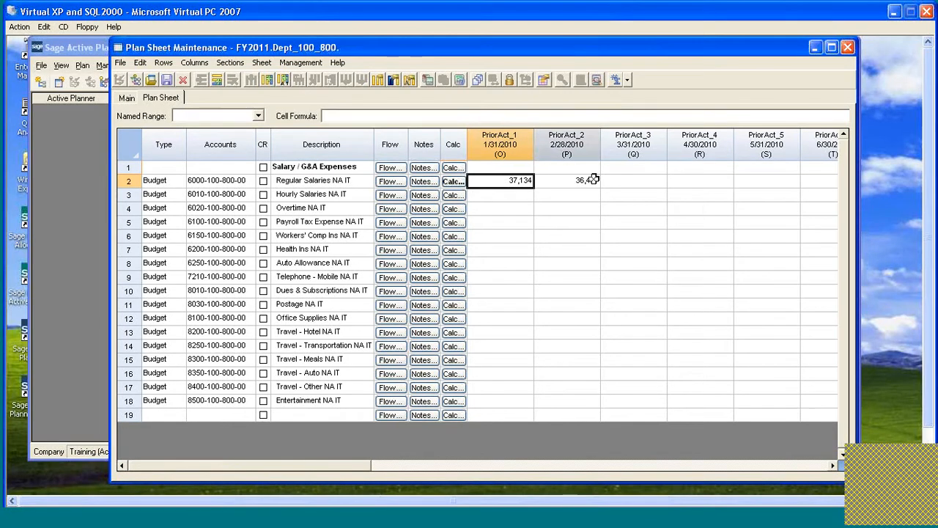
# Refresh the calculations for the entire Regular Salaries NA IT row and check its first prior-year actual cells
pyautogui.click(129, 182)
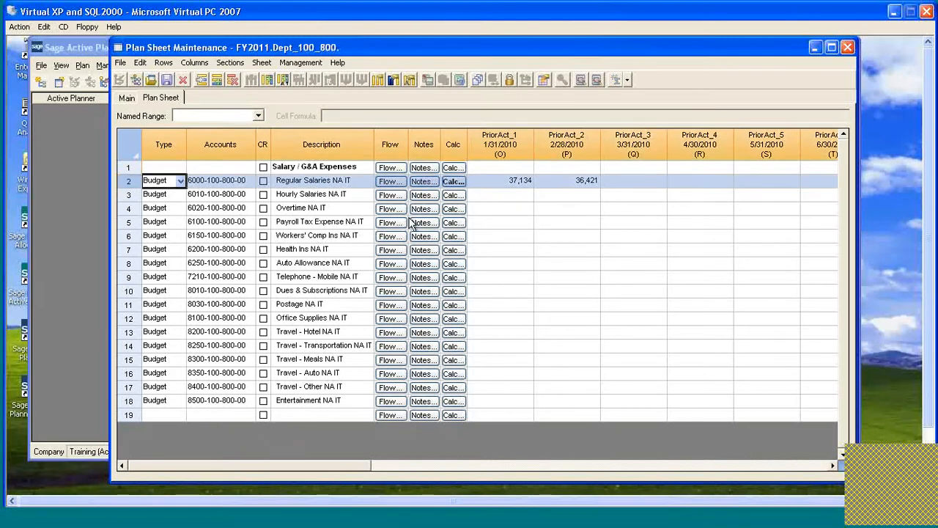
pyautogui.click(461, 80)
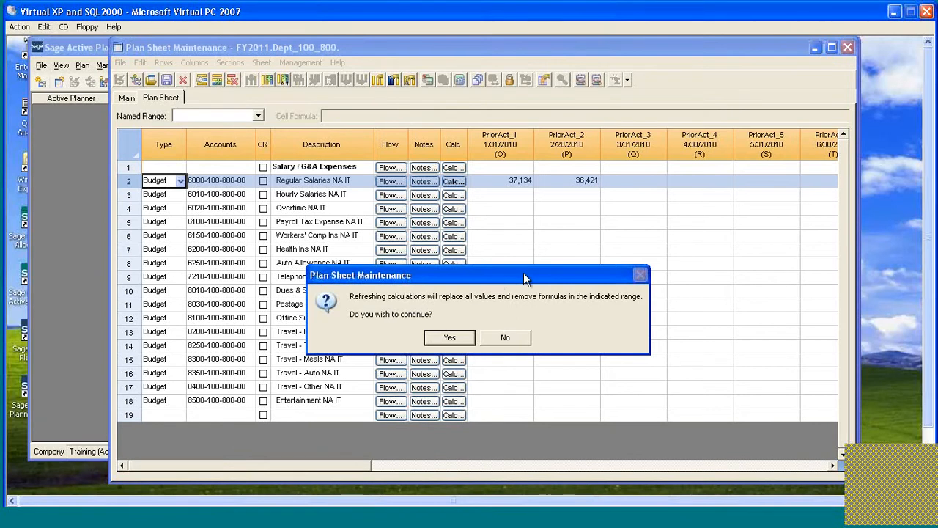
pyautogui.moveTo(523, 276); pyautogui.dragTo(541, 233)
pyautogui.click(473, 301)
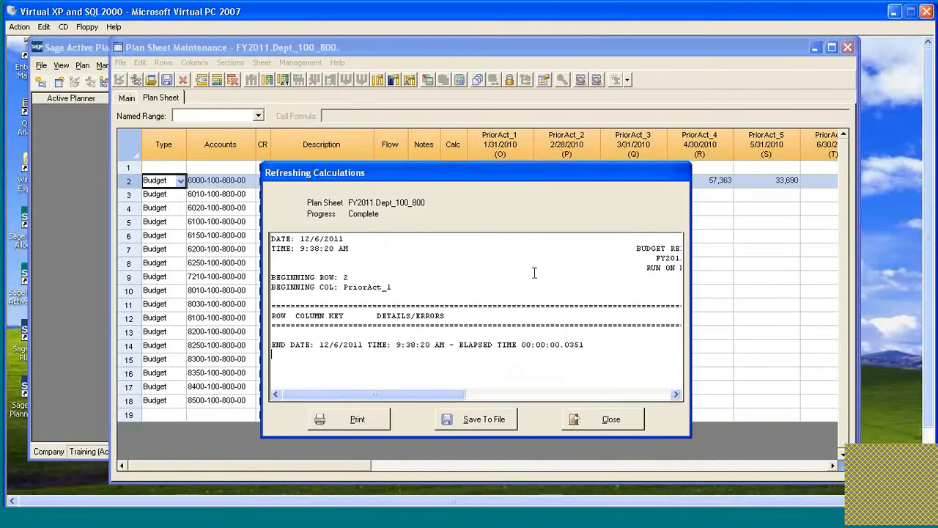
pyautogui.click(599, 421)
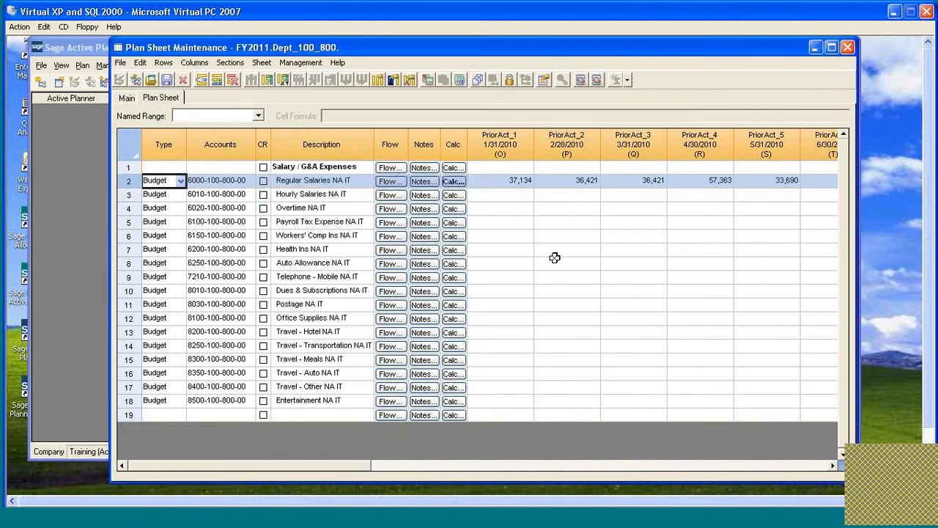
pyautogui.click(509, 183)
pyautogui.click(576, 180)
pyautogui.click(633, 180)
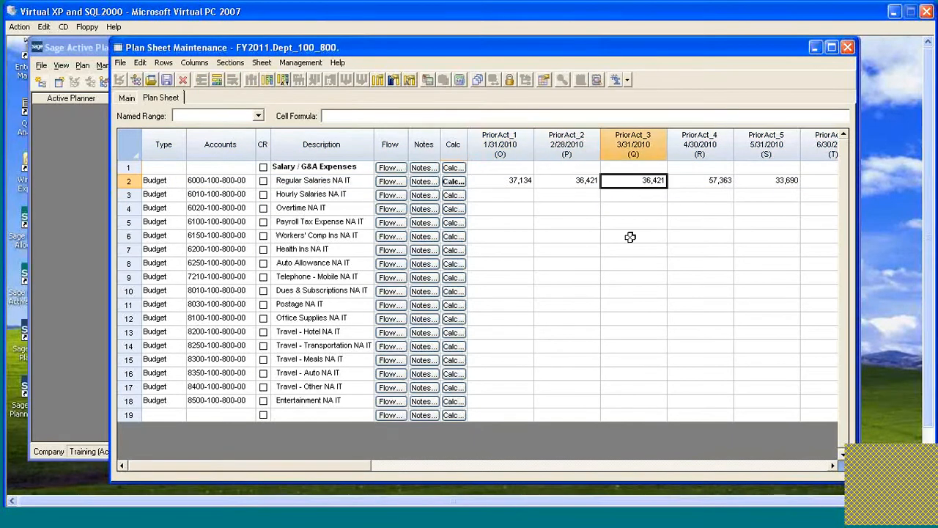
# Enter the formula =sum(O2:Z2) in the YTD_PriorAct cell of the Regular Salaries NA IT row
pyautogui.moveTo(281, 473); pyautogui.dragTo(378, 466)
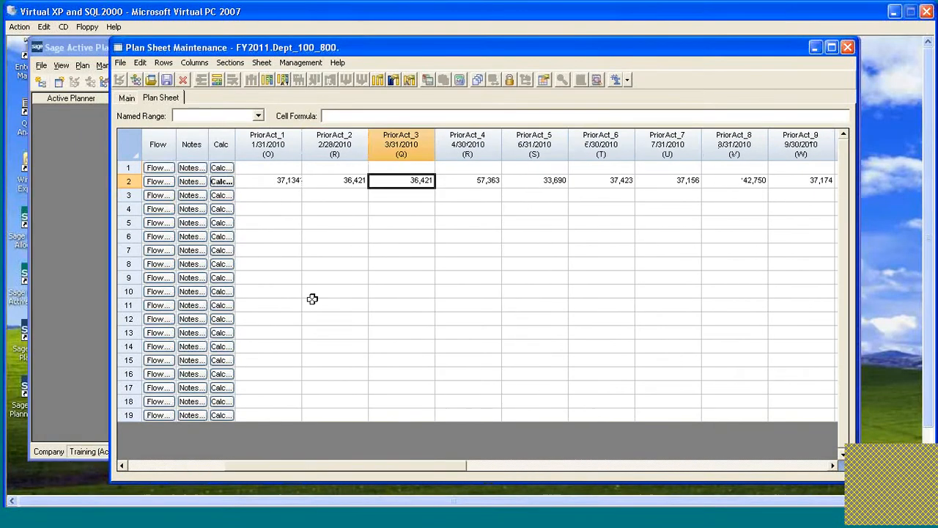
pyautogui.click(288, 182)
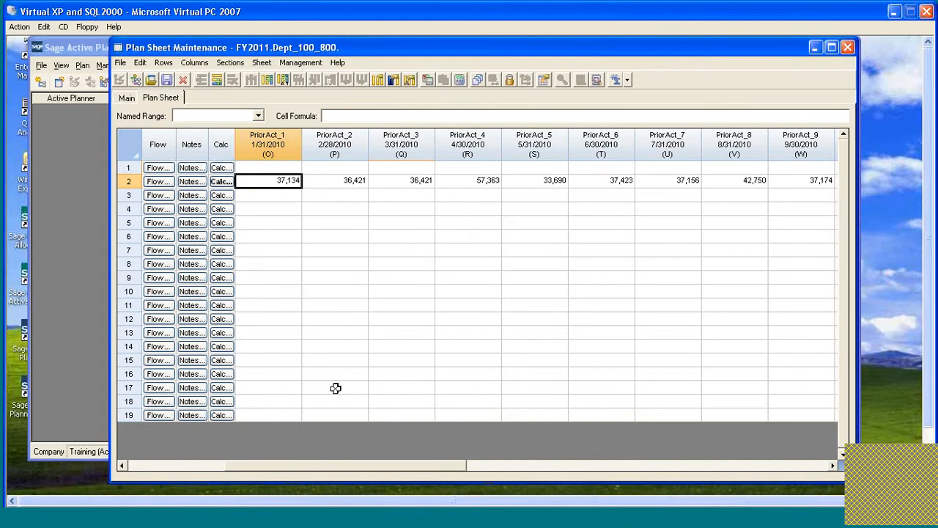
pyautogui.moveTo(338, 466); pyautogui.dragTo(447, 467)
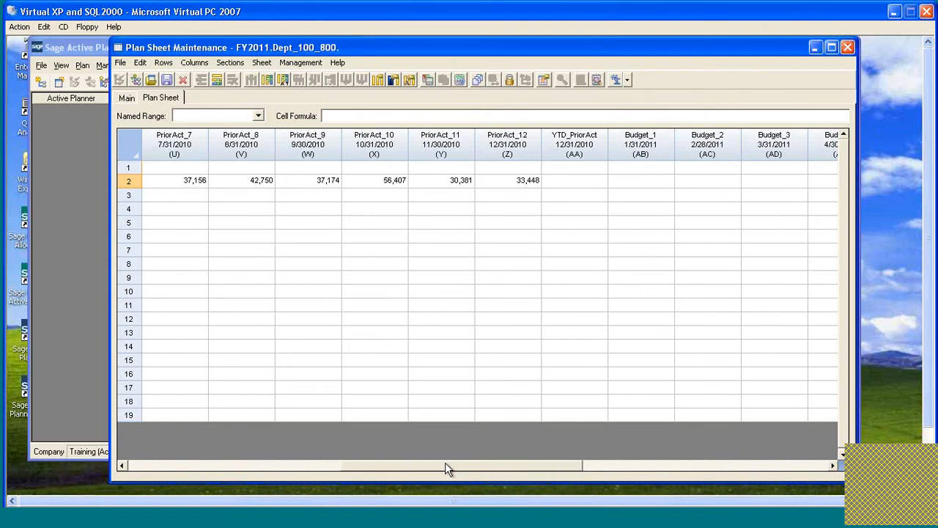
pyautogui.click(574, 184)
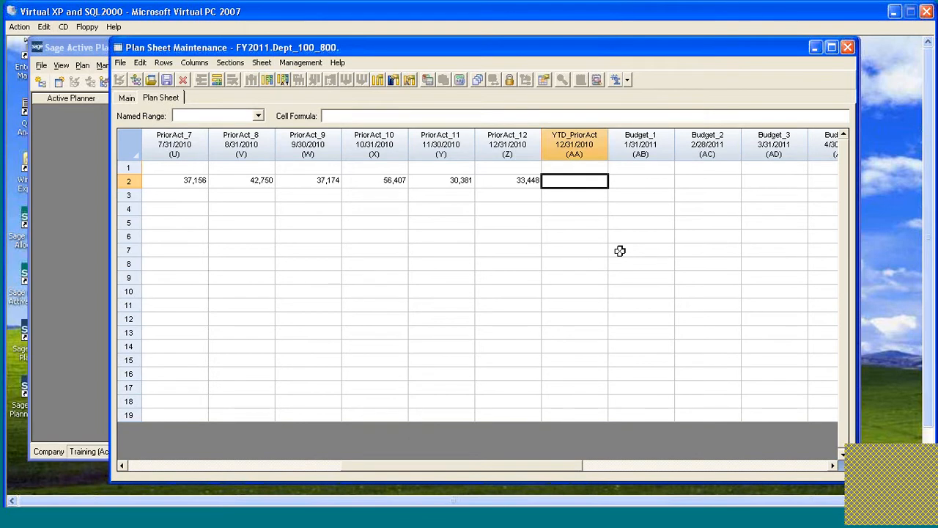
pyautogui.write('=sum(')
pyautogui.write('o2:z2')
pyautogui.press('Return')
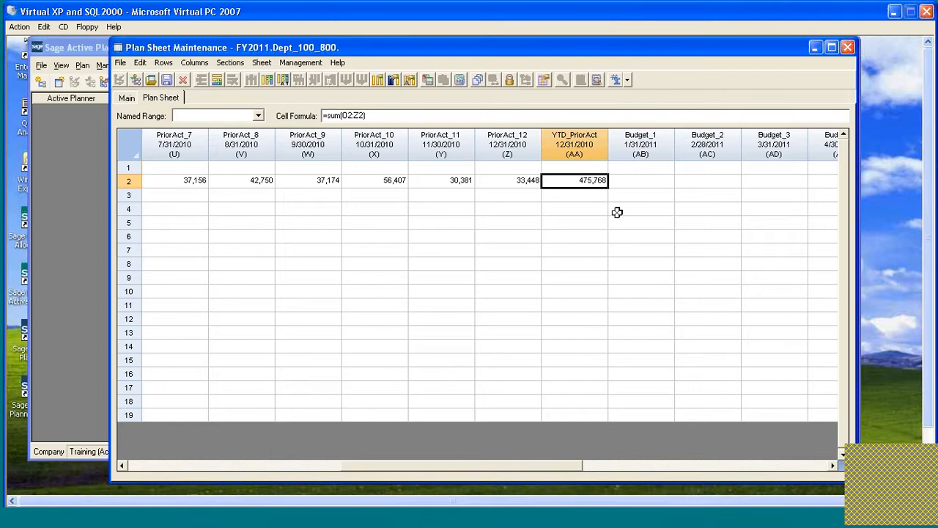
# Enter the formula =O2*1.035 in the Budget_1 cell of the Regular Salaries NA IT row
pyautogui.click(650, 181)
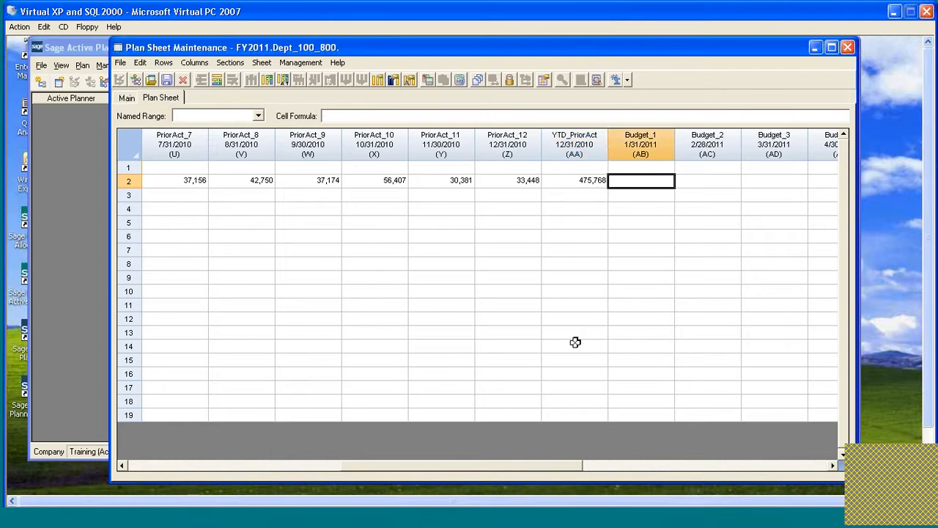
pyautogui.click(833, 465)
pyautogui.click(832, 465)
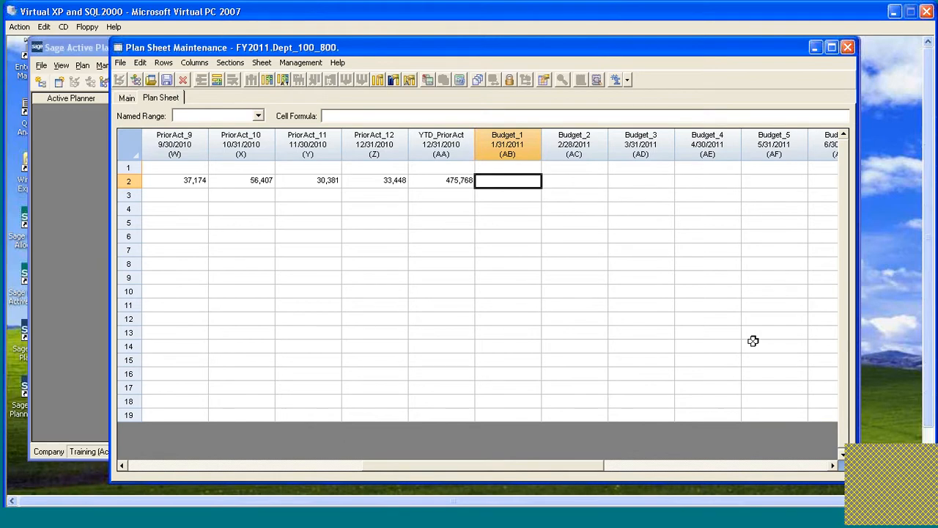
pyautogui.write('=O2')
pyautogui.press('Return')
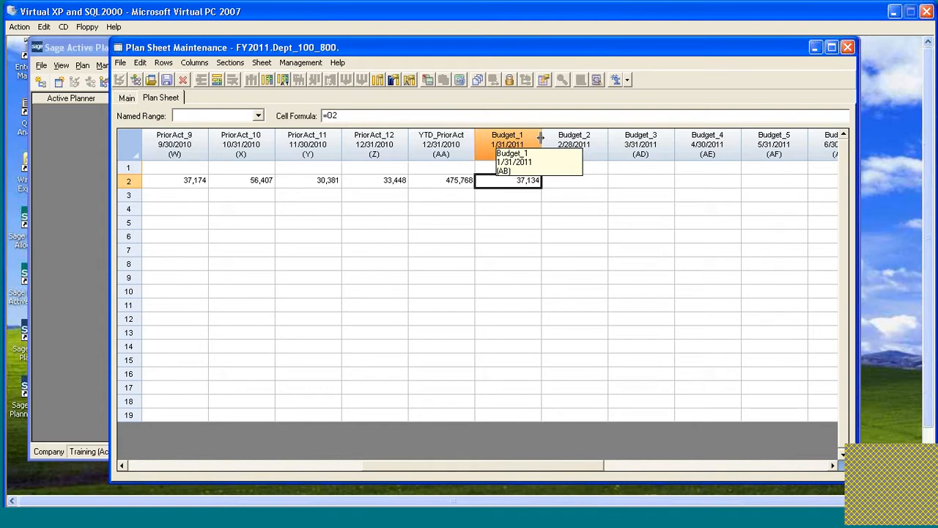
pyautogui.write('*')
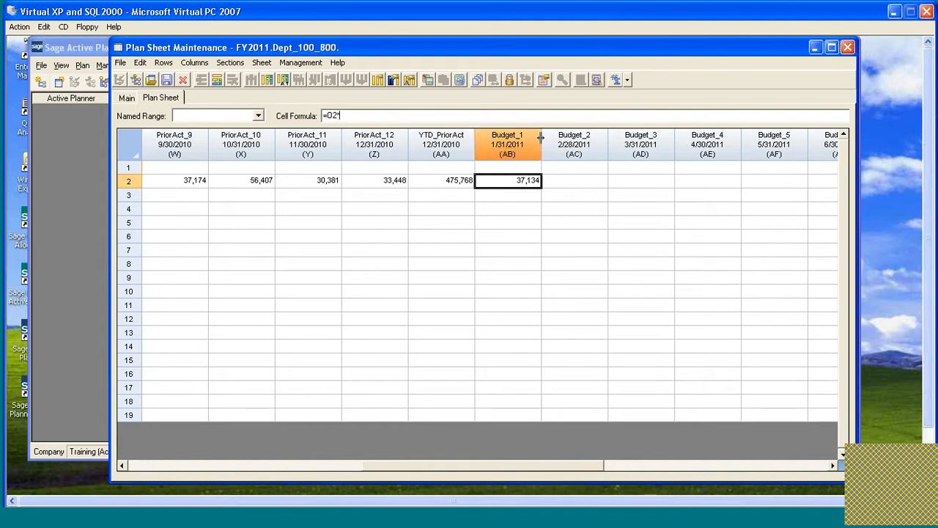
pyautogui.write('1.035')
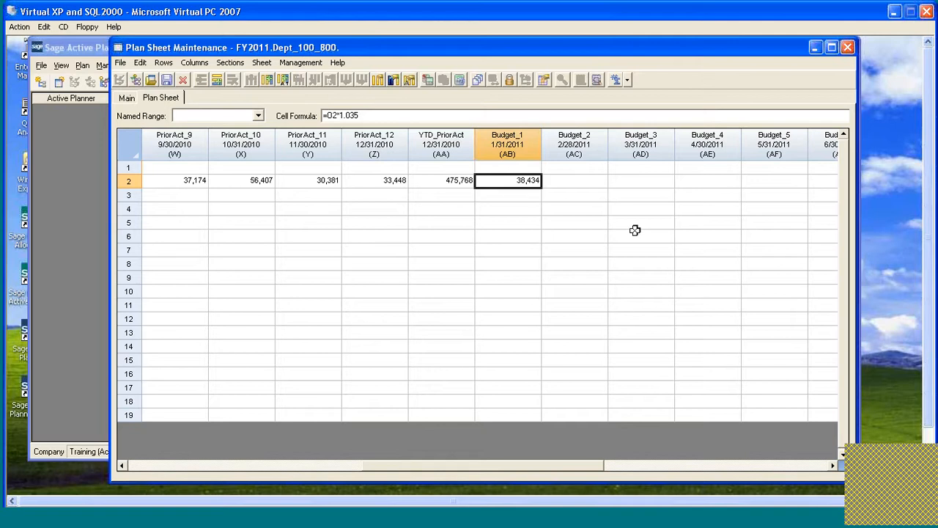
pyautogui.press('Tab')
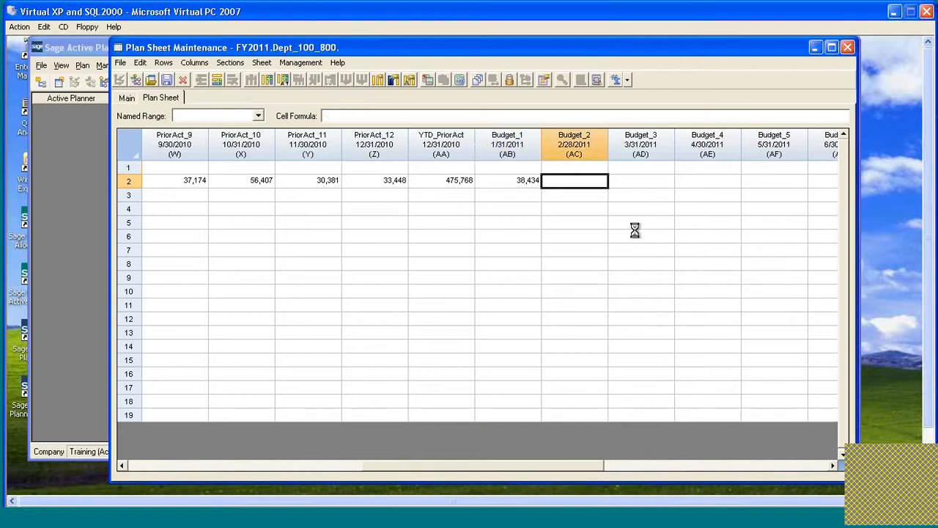
# Enter the formulas =P2*1.035 in the Budget_2 cell and =Q2*1.035 in the Budget_3 cell of row 2
pyautogui.write('37696')
pyautogui.press('Tab')
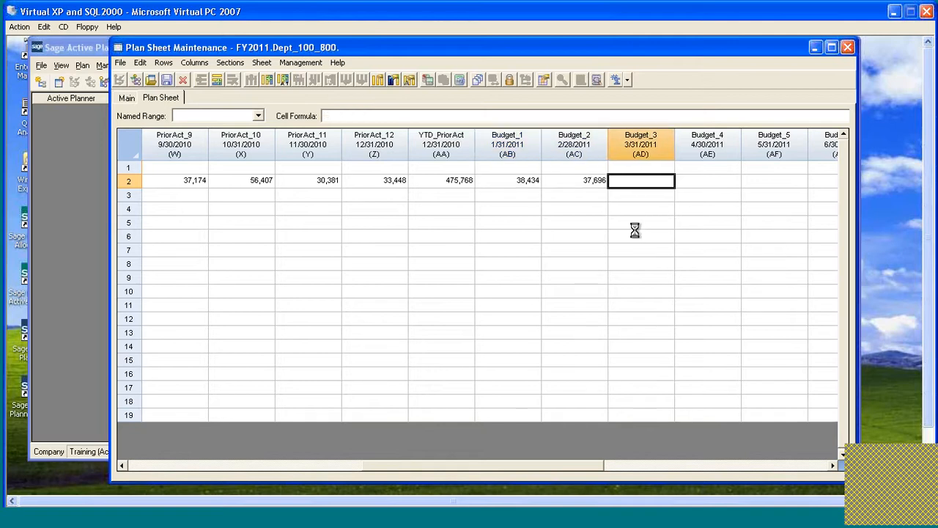
pyautogui.press('Left')
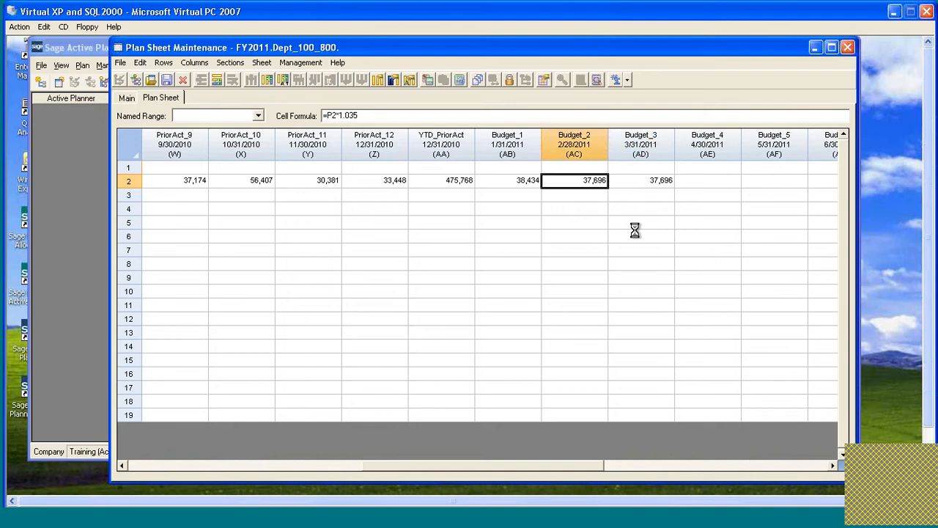
# Fill the Budget_1 formula across row 2 through Budget_12 and check the Budget_3 formula against the prior-year columns
pyautogui.press('Left')
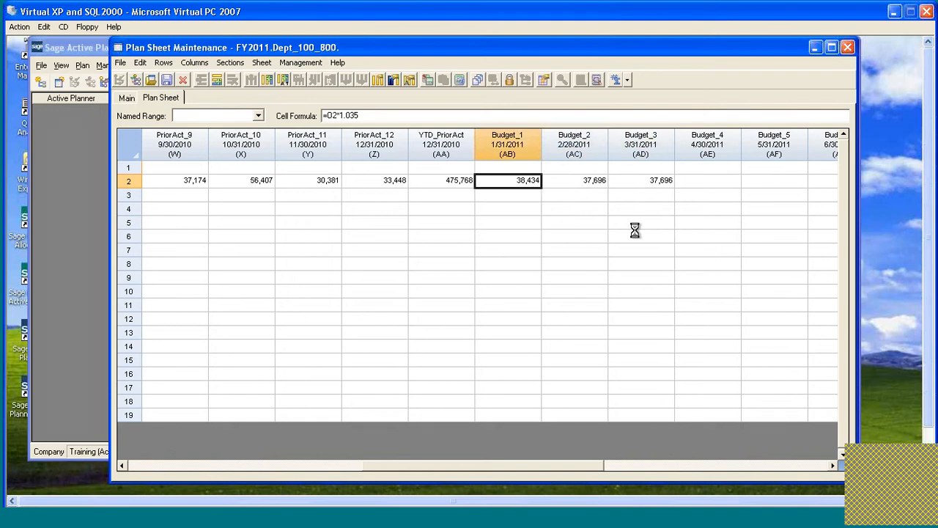
pyautogui.hotkey('shift', 'Right')
pyautogui.hotkey('shift', 'Right')
pyautogui.hotkey('shift', 'Right')
pyautogui.hotkey('shift', 'Right')
pyautogui.hotkey('shift', 'Right')
pyautogui.hotkey('shift', 'Right')
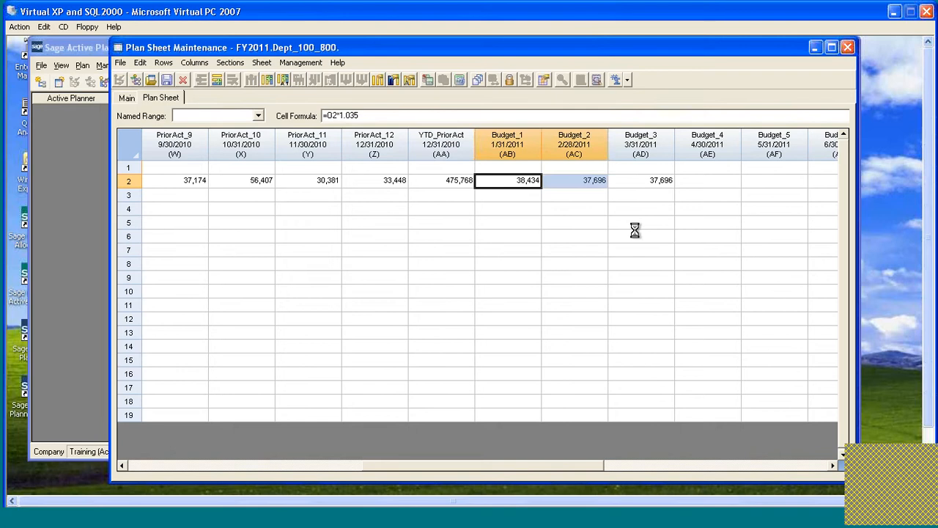
pyautogui.hotkey('shift', 'Right')
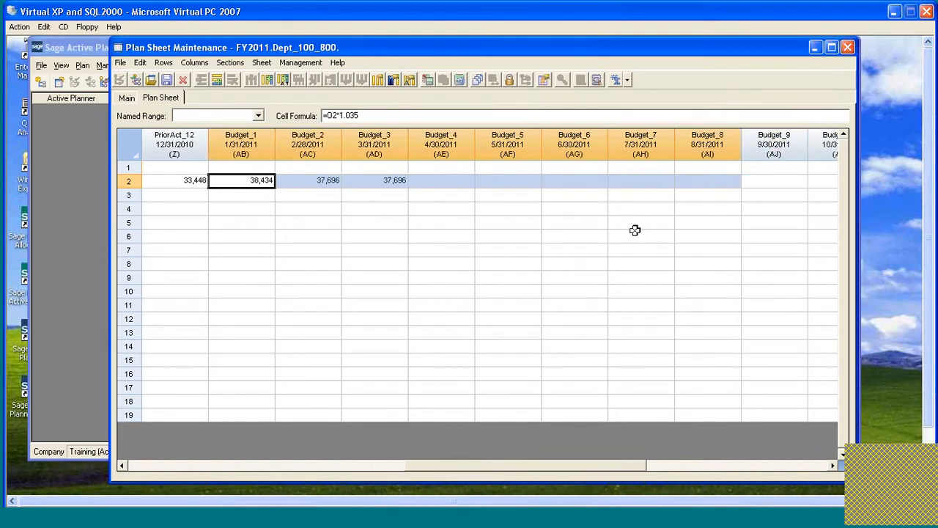
pyautogui.hotkey('shift', 'Right')
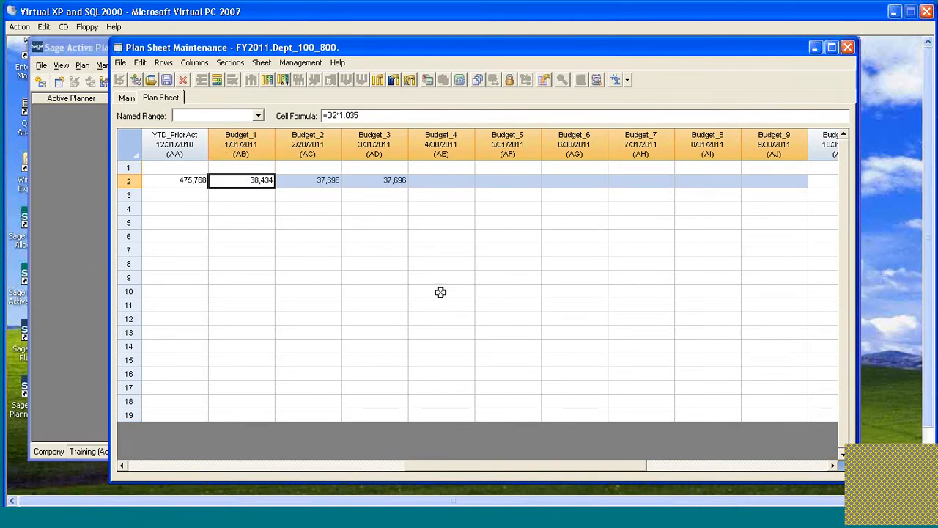
pyautogui.hotkey('shift', 'Right')
pyautogui.hotkey('shift', 'Right')
pyautogui.hotkey('shift', 'Right')
pyautogui.hotkey('shift', 'Right')
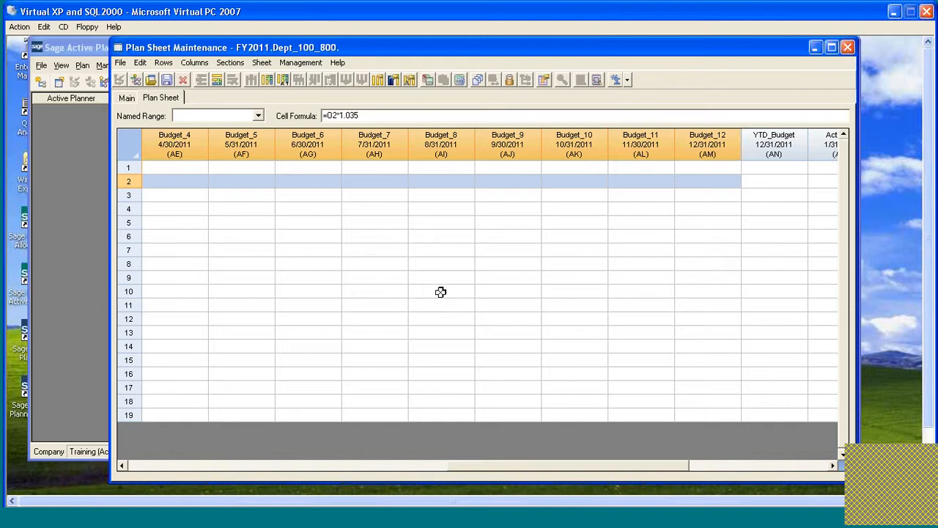
pyautogui.rightClick(388, 181)
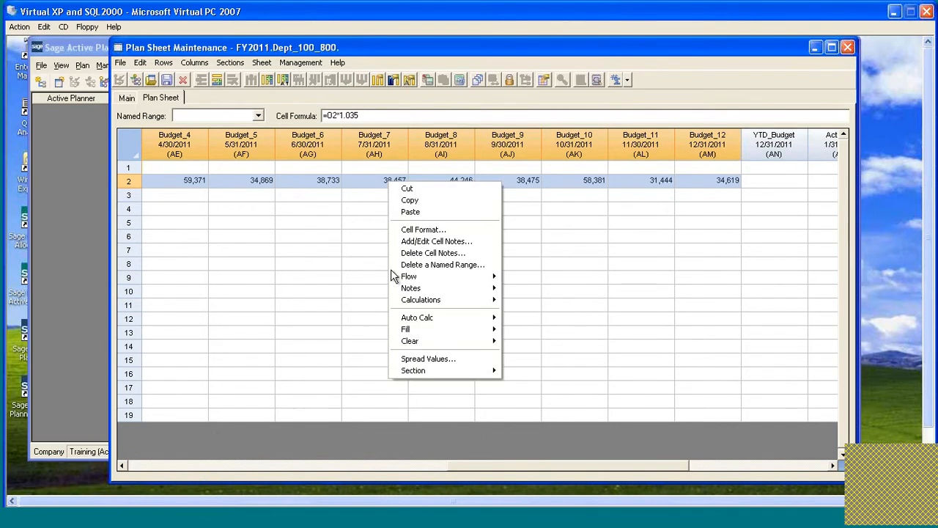
pyautogui.moveTo(459, 328)
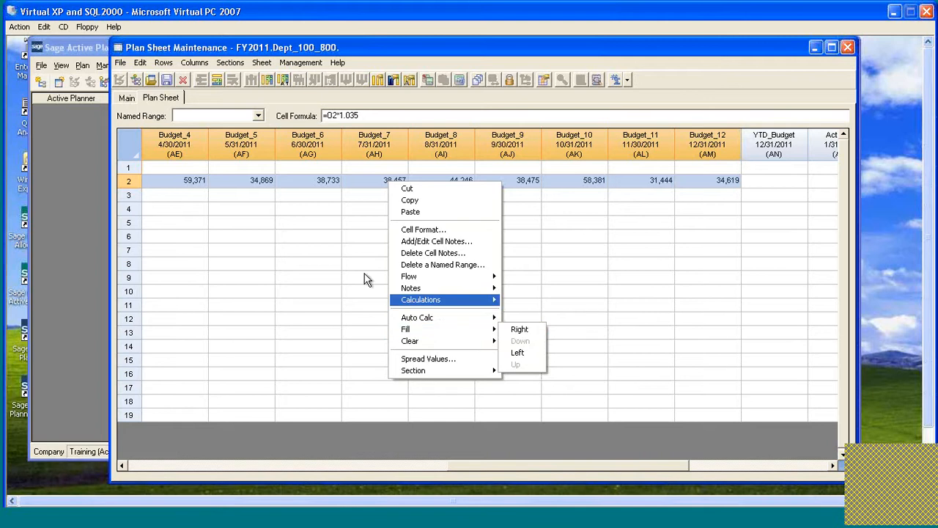
pyautogui.click(176, 195)
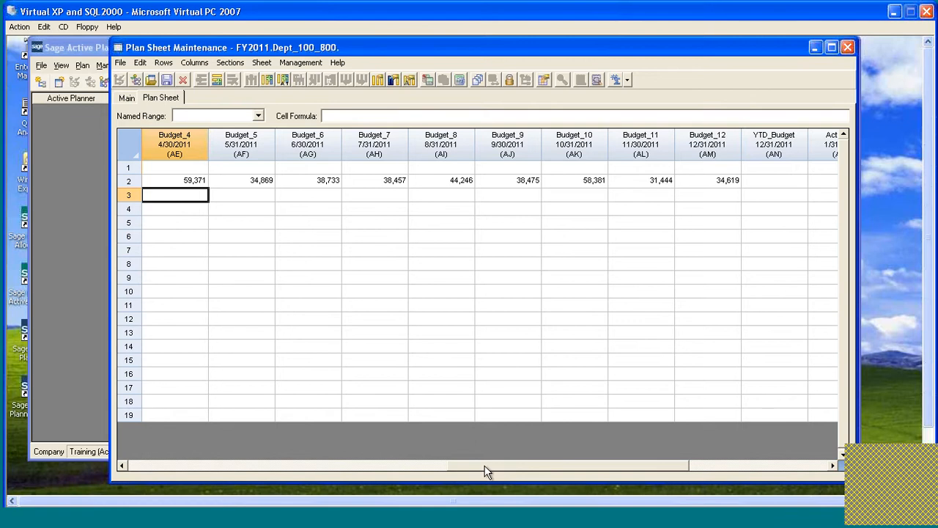
pyautogui.moveTo(555, 470); pyautogui.dragTo(326, 465)
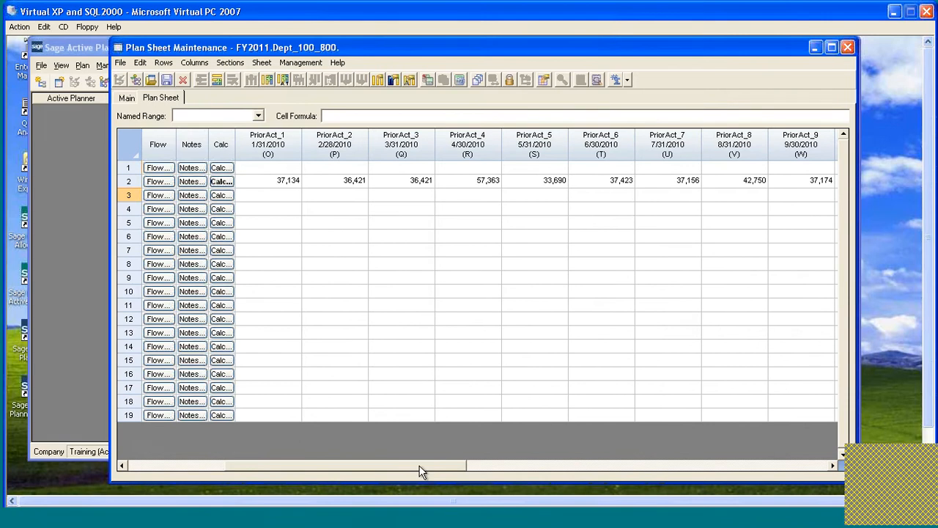
pyautogui.moveTo(419, 467); pyautogui.dragTo(576, 465)
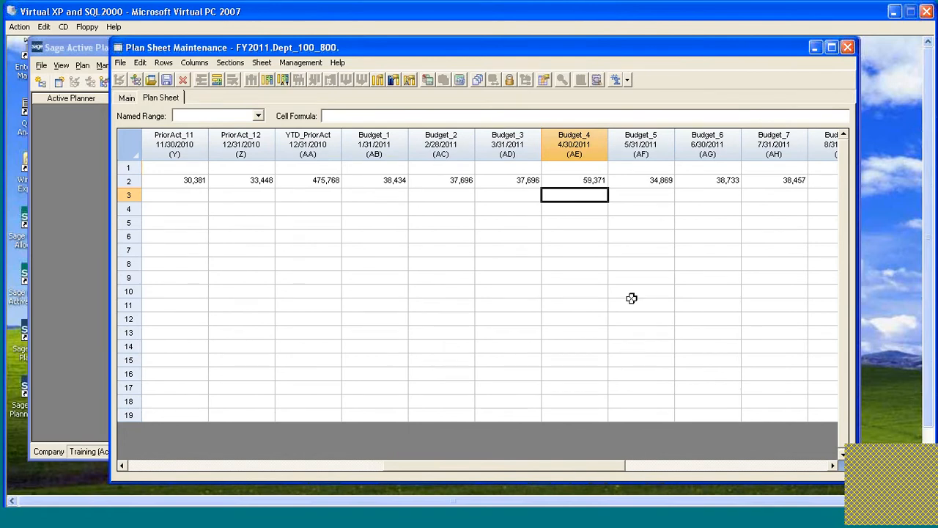
pyautogui.click(522, 178)
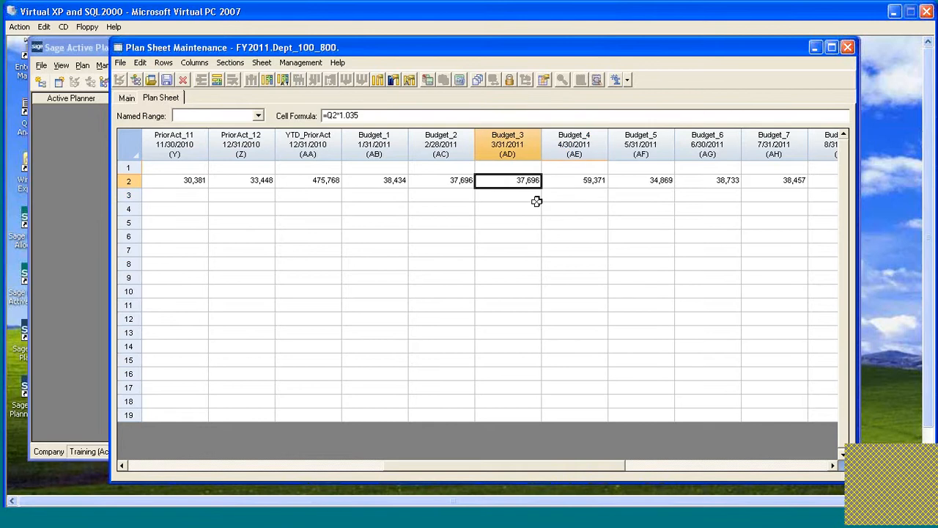
# Copy the YTD_PriorAct sum formula into the YTD_Budget cell of row 2 as =sum(AB2:AM2)
pyautogui.click(298, 179)
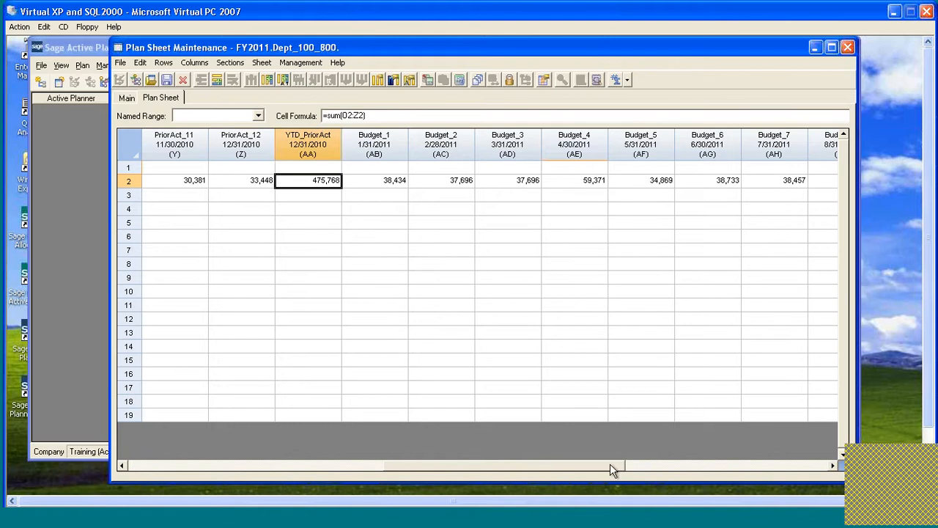
pyautogui.moveTo(610, 463); pyautogui.dragTo(654, 463)
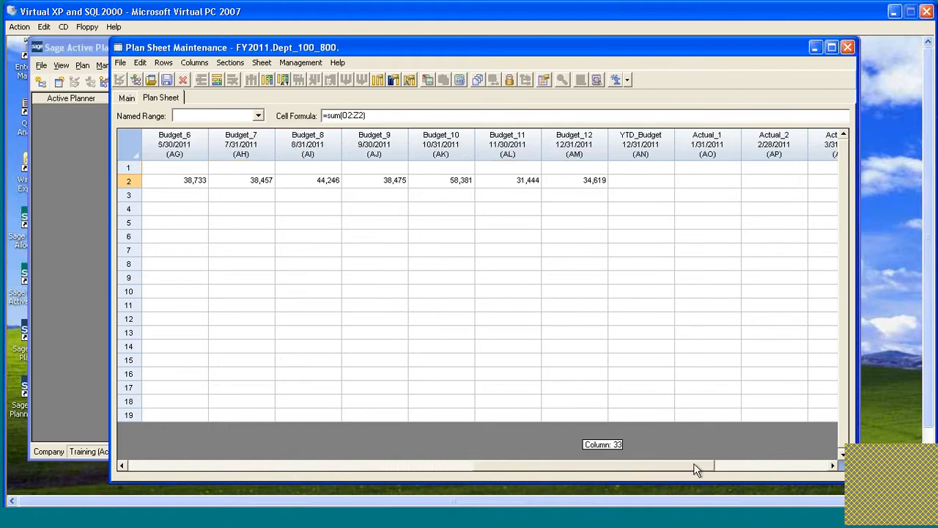
pyautogui.click(645, 183)
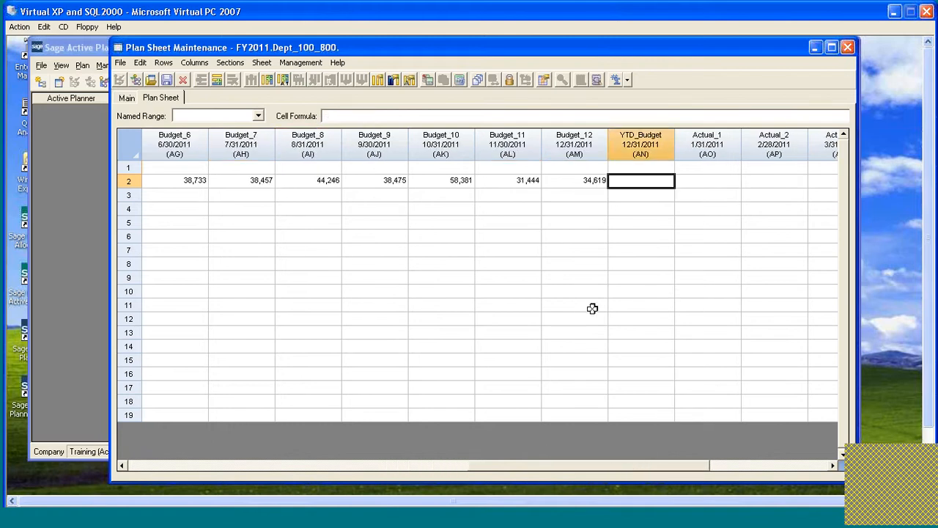
pyautogui.write('=sum(AB2:AM2)')
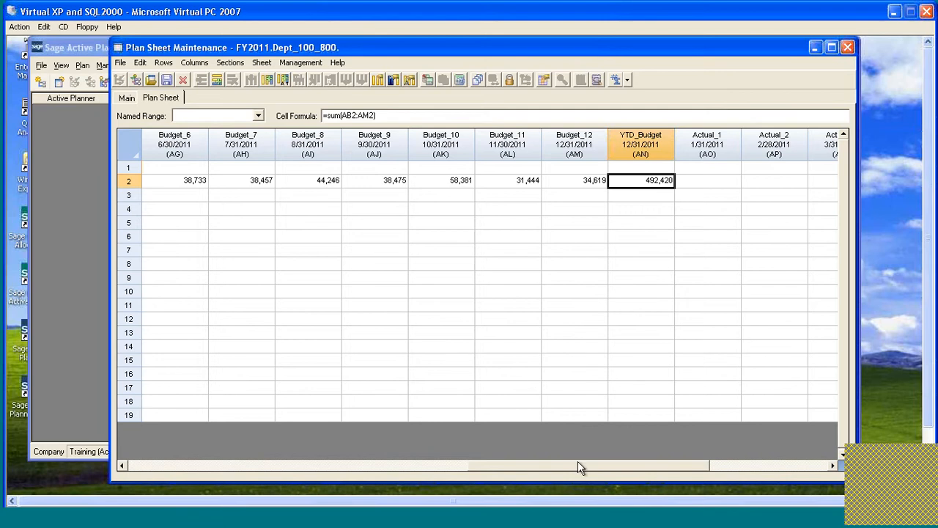
# Enter the formula =sum(AO2:AZ2) in the YTD_Actual cell of the Regular Salaries NA IT row
pyautogui.moveTo(581, 465); pyautogui.dragTo(769, 465)
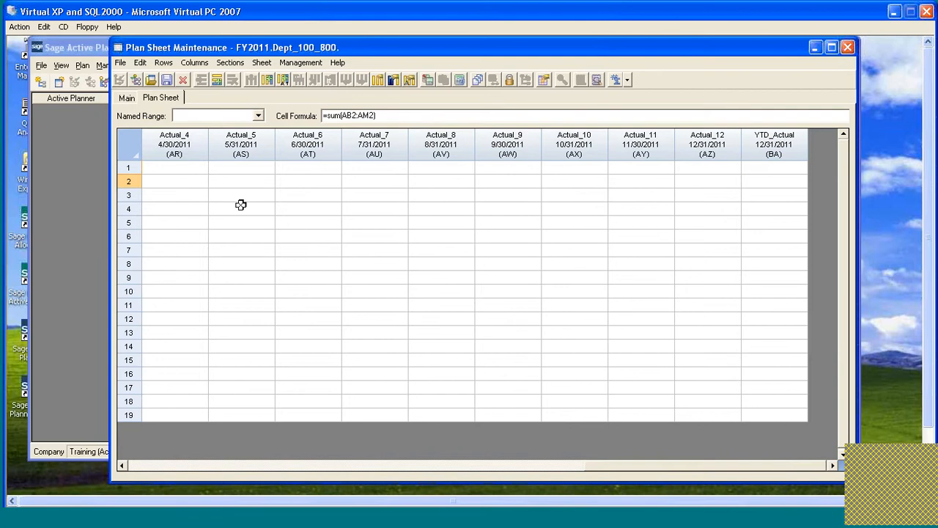
pyautogui.click(771, 181)
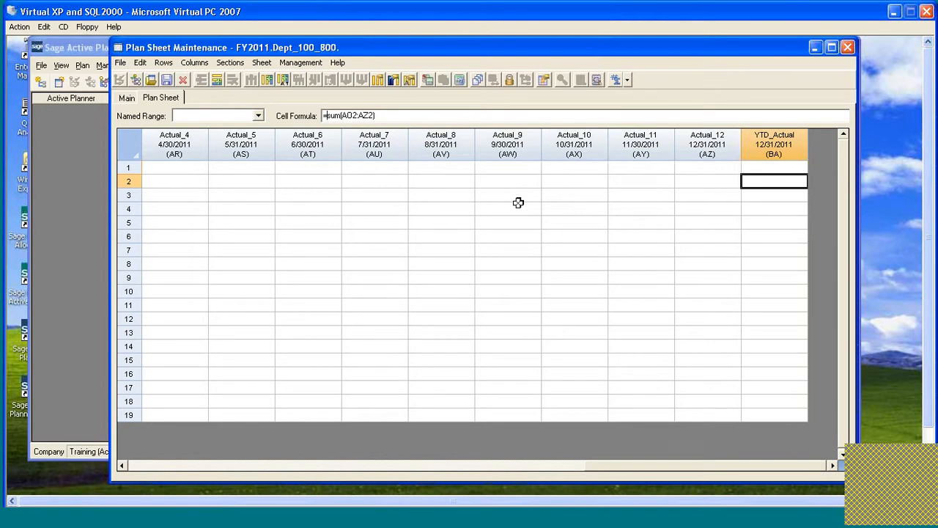
# Change the YTD_Actual formula in the Regular Salaries NA IT row to =0+sum(AO2:AZ2)
pyautogui.write('0+')
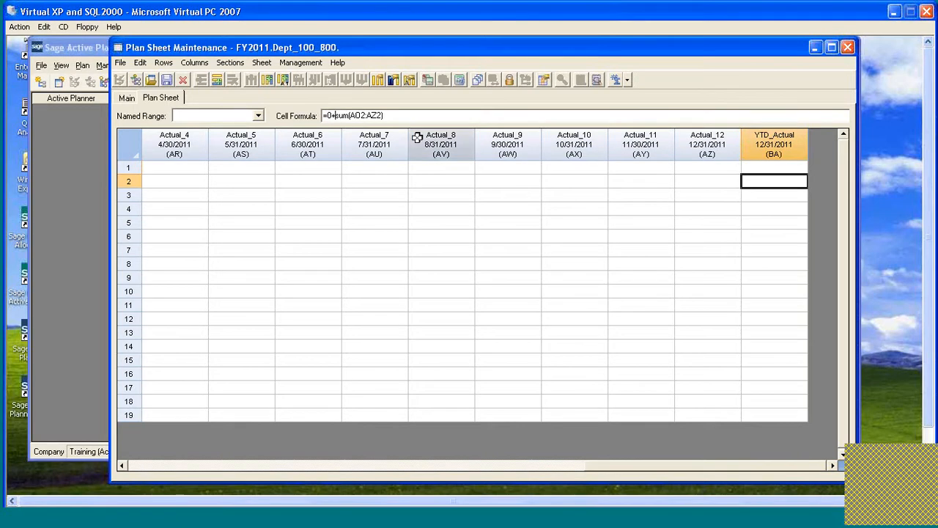
pyautogui.press('Return')
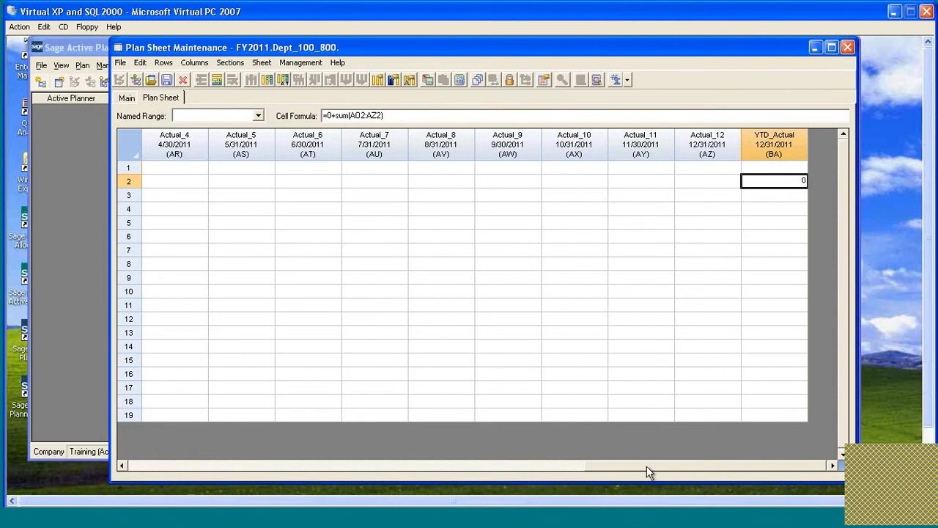
# Review the calculation settings of the Regular Salaries NA IT row and copy them to account rows 3 through 18
pyautogui.moveTo(650, 465); pyautogui.dragTo(140, 469)
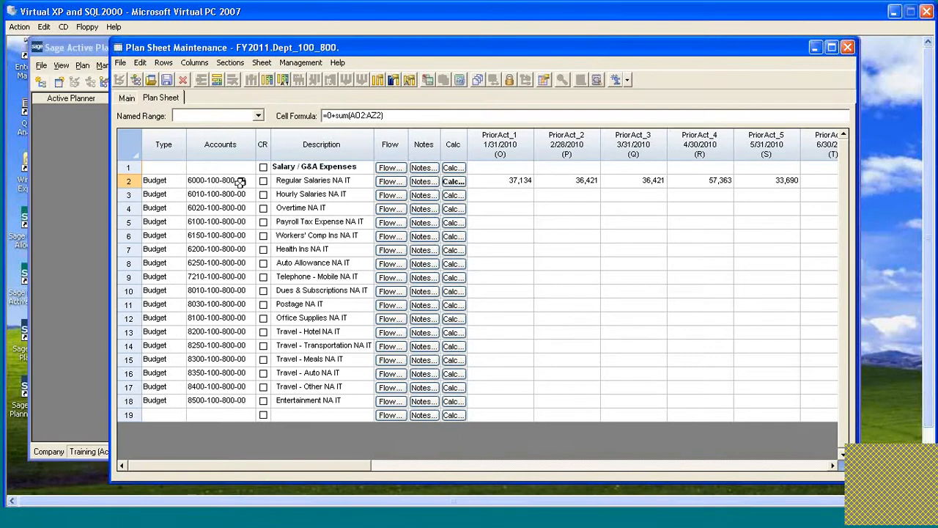
pyautogui.click(455, 181)
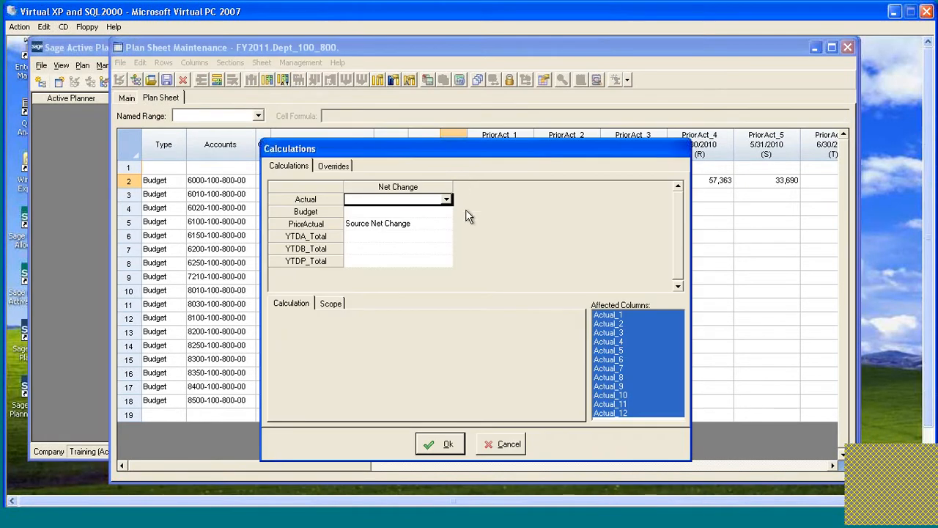
pyautogui.click(506, 444)
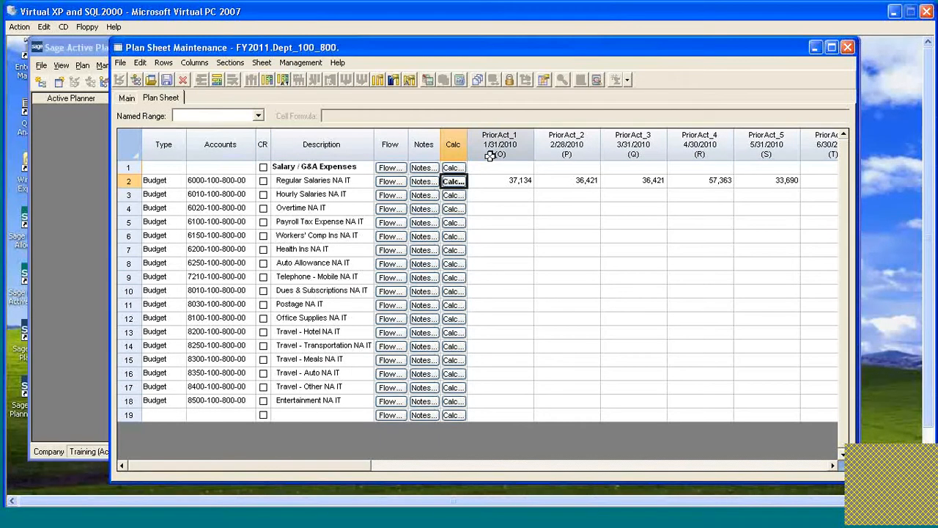
pyautogui.click(428, 82)
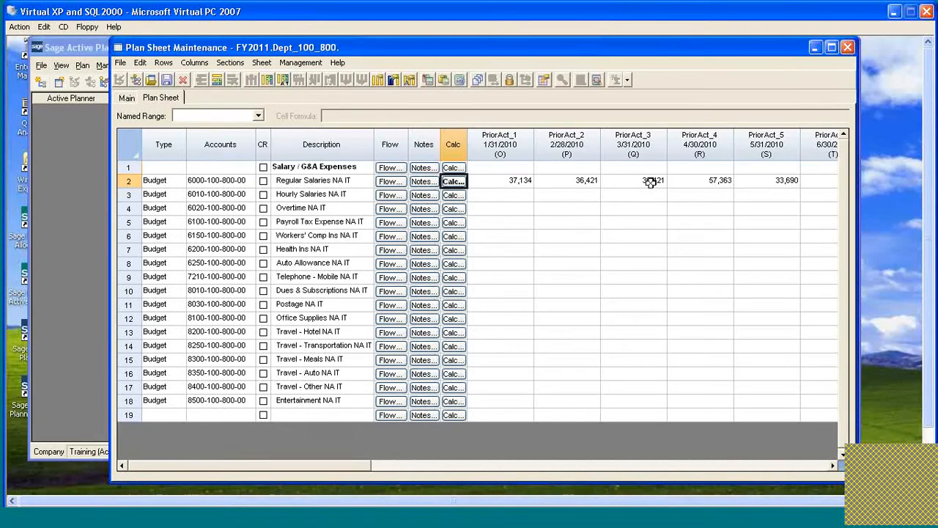
pyautogui.moveTo(632, 194); pyautogui.dragTo(631, 396)
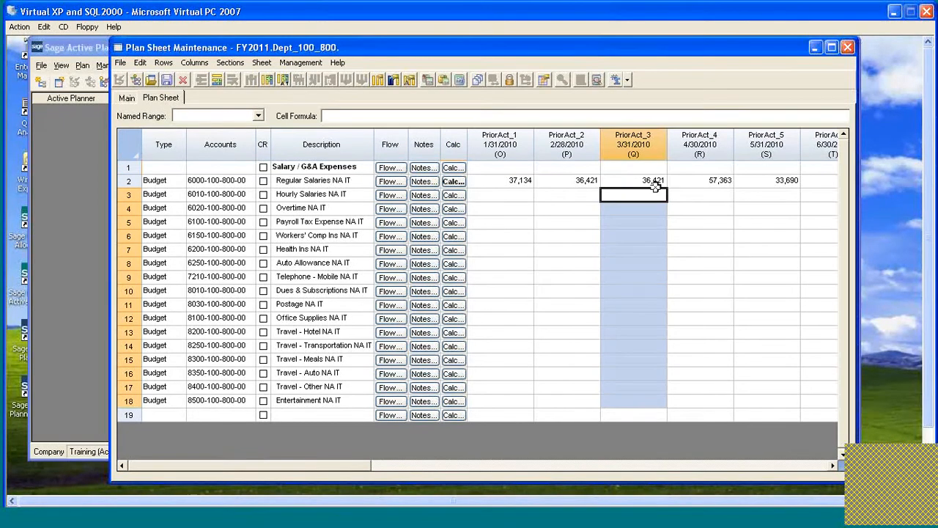
pyautogui.click(444, 80)
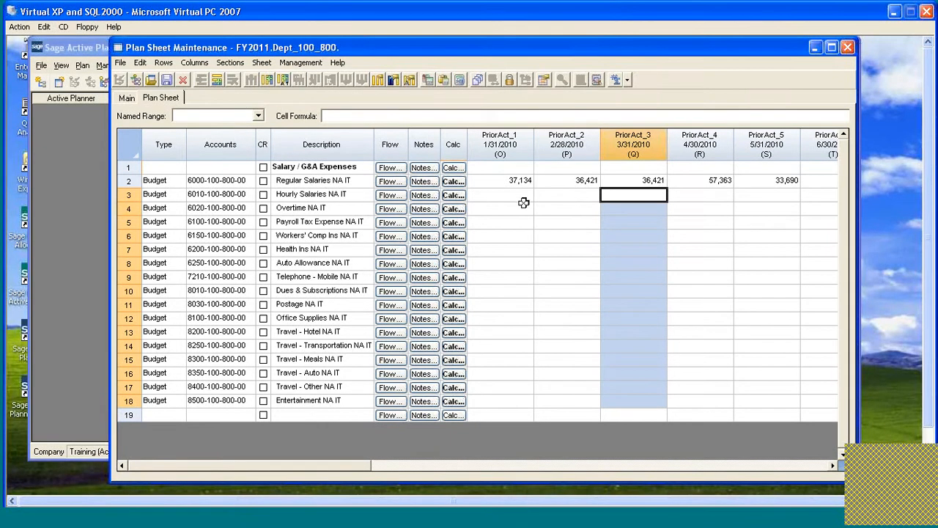
pyautogui.click(520, 197)
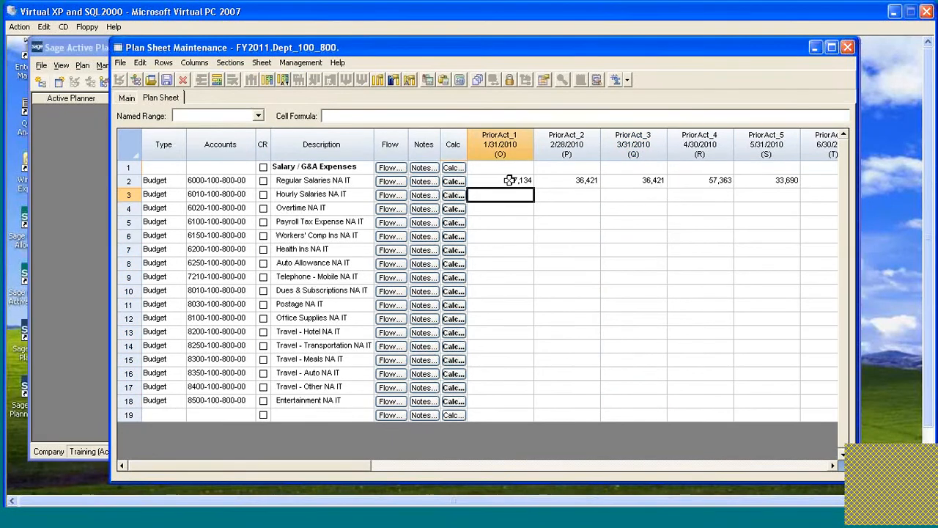
# Fill the row 2 cells from PriorAct_1 through YTD_Actual down into the Hourly Salaries and Overtime rows
pyautogui.click(509, 181)
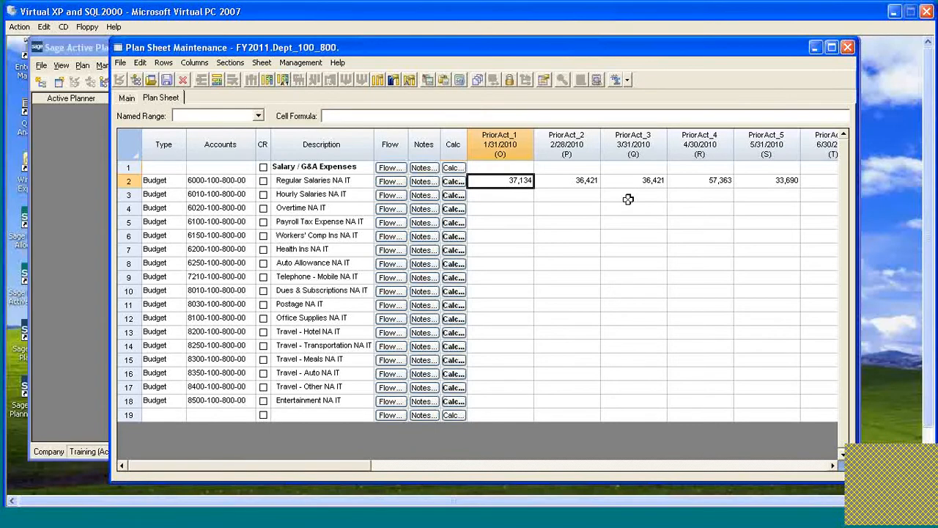
pyautogui.press('End')
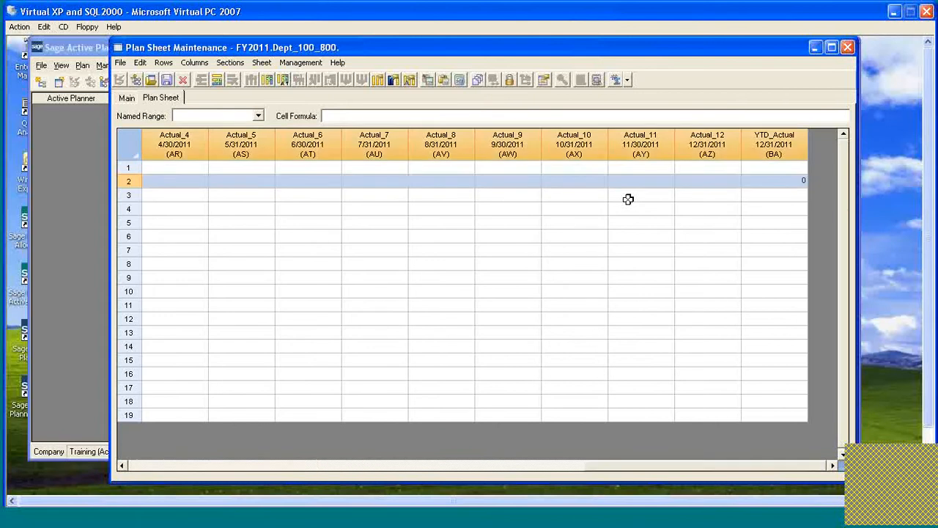
pyautogui.hotkey('shift', 'Down')
pyautogui.hotkey('shift', 'Down')
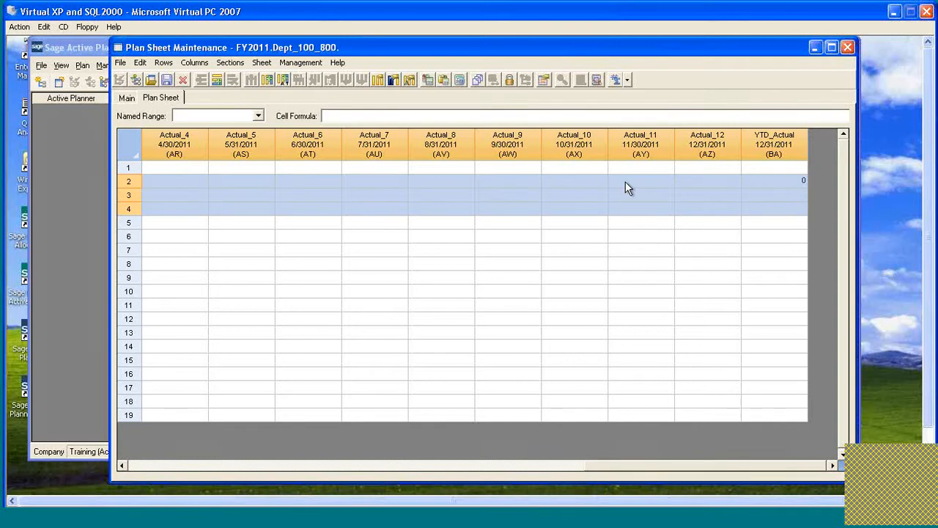
pyautogui.rightClick(625, 181)
pyautogui.moveTo(669, 329)
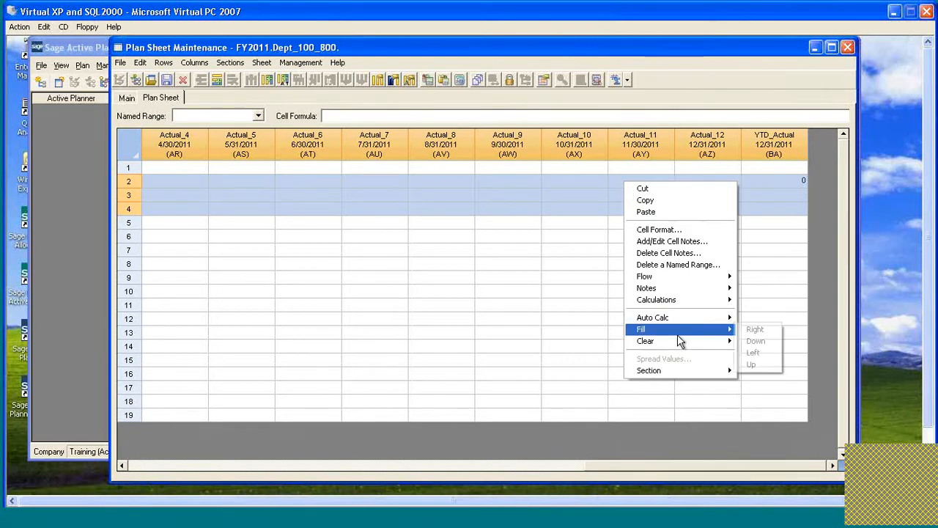
pyautogui.click(756, 341)
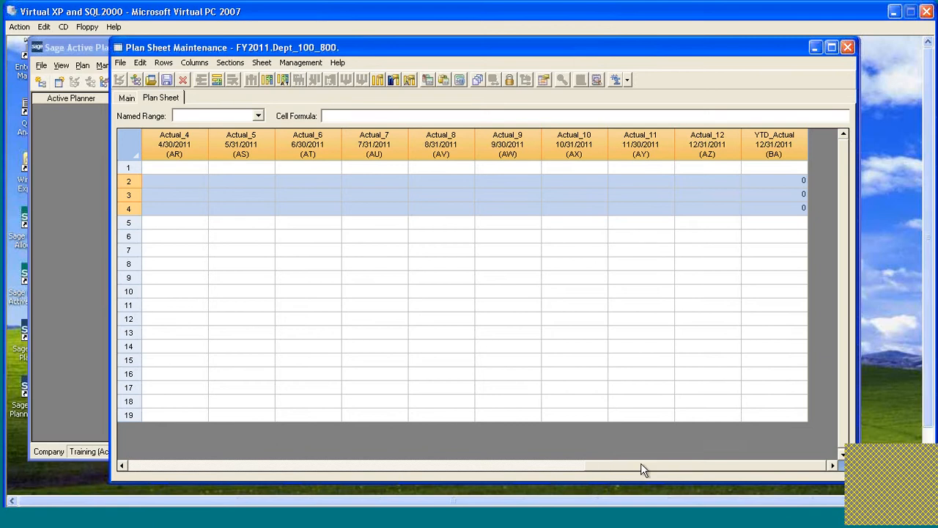
# Refresh the calculations for the Regular Salaries, Hourly Salaries and Overtime rows, replacing the values in that range
pyautogui.moveTo(640, 463); pyautogui.dragTo(153, 463)
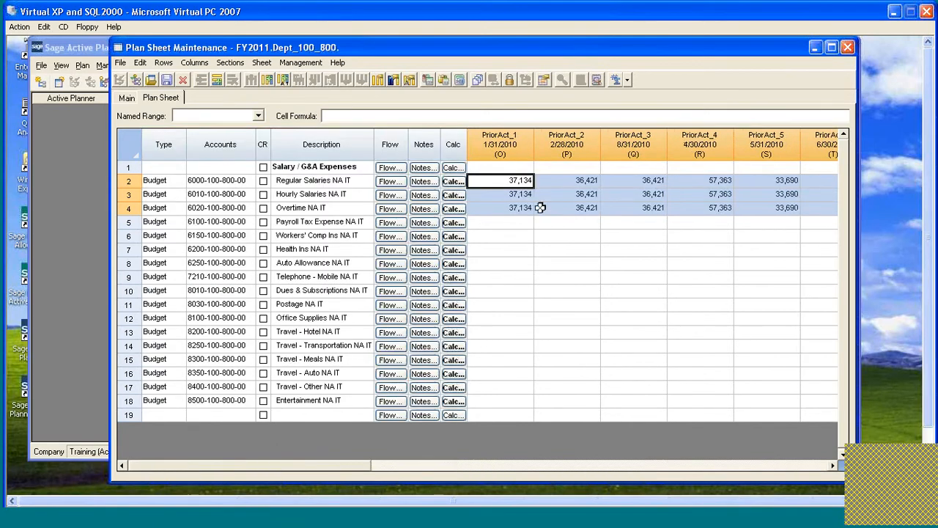
pyautogui.moveTo(136, 182); pyautogui.dragTo(133, 208)
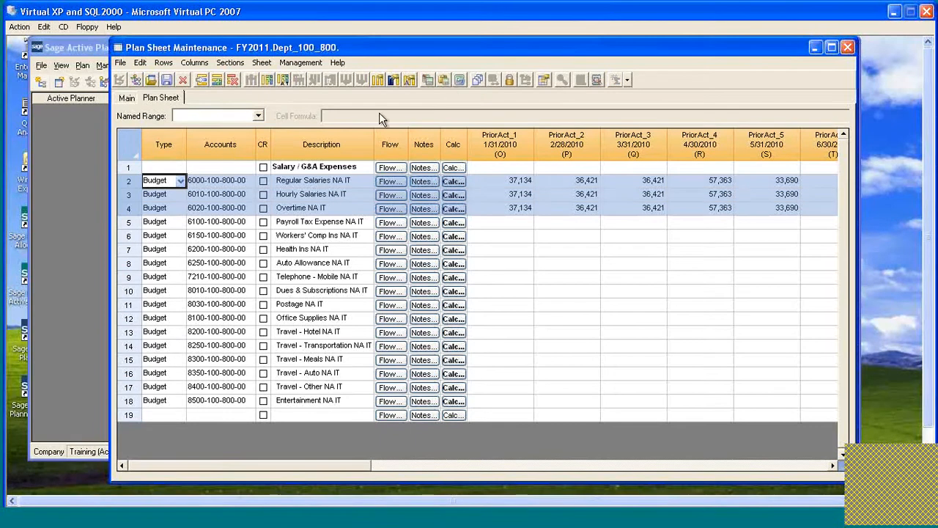
pyautogui.click(458, 80)
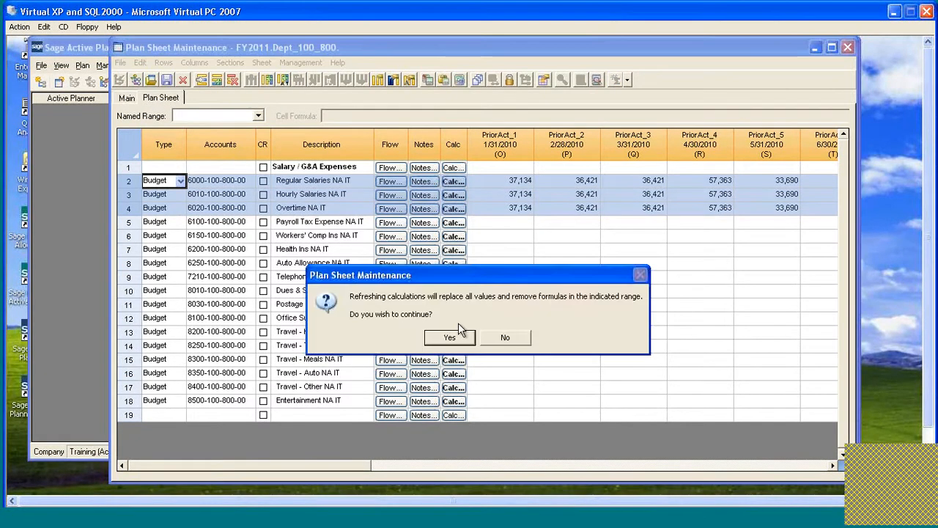
pyautogui.click(463, 336)
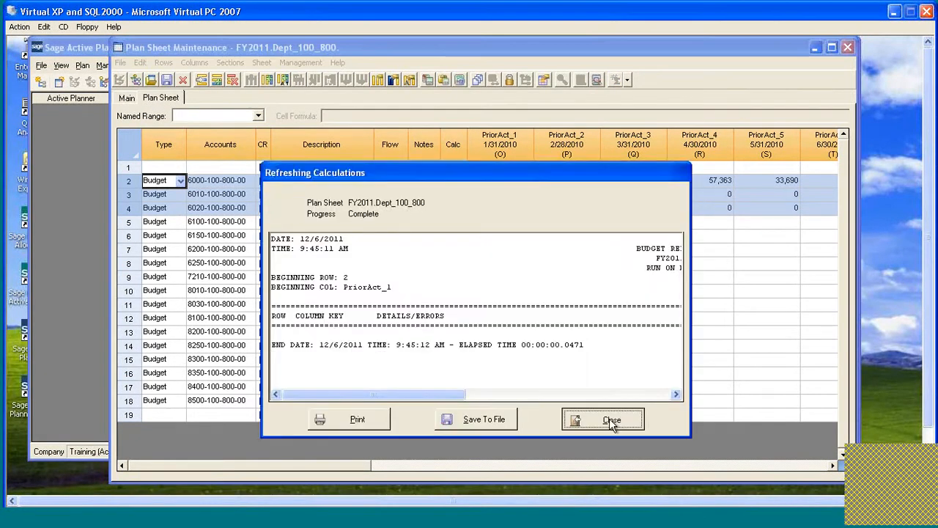
pyautogui.click(589, 419)
# Examine the refreshed prior-year, year-to-date and budget values in rows 2 to 4 and the Budget_1 formula of the Regular Salaries row
pyautogui.click(513, 181)
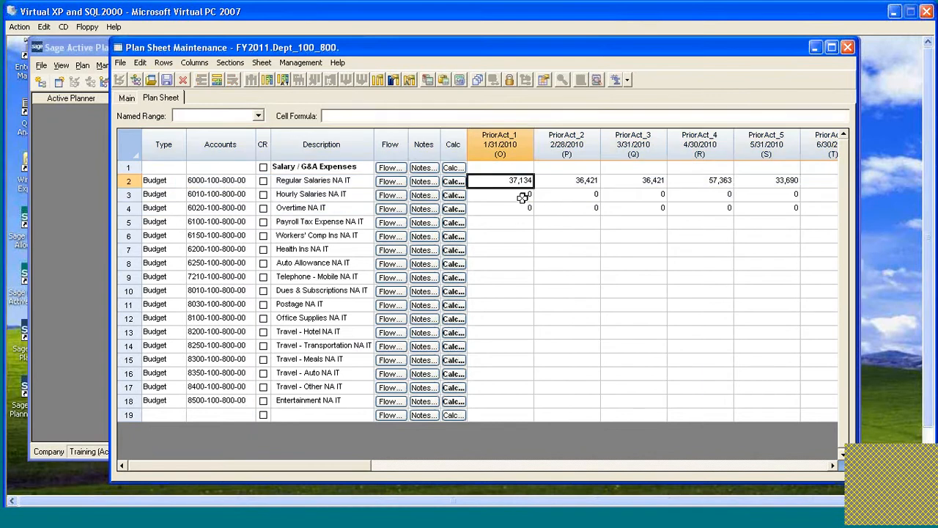
pyautogui.click(523, 195)
pyautogui.click(522, 209)
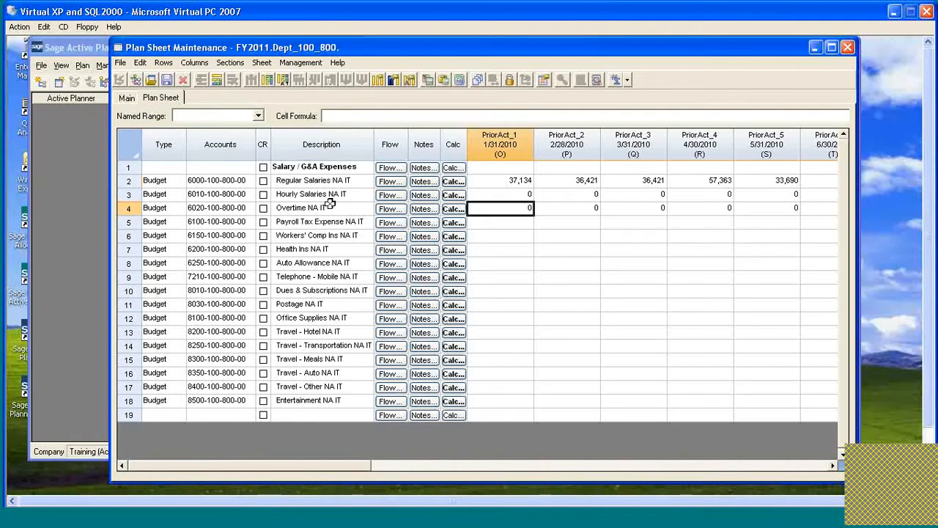
pyautogui.click(523, 194)
pyautogui.click(543, 194)
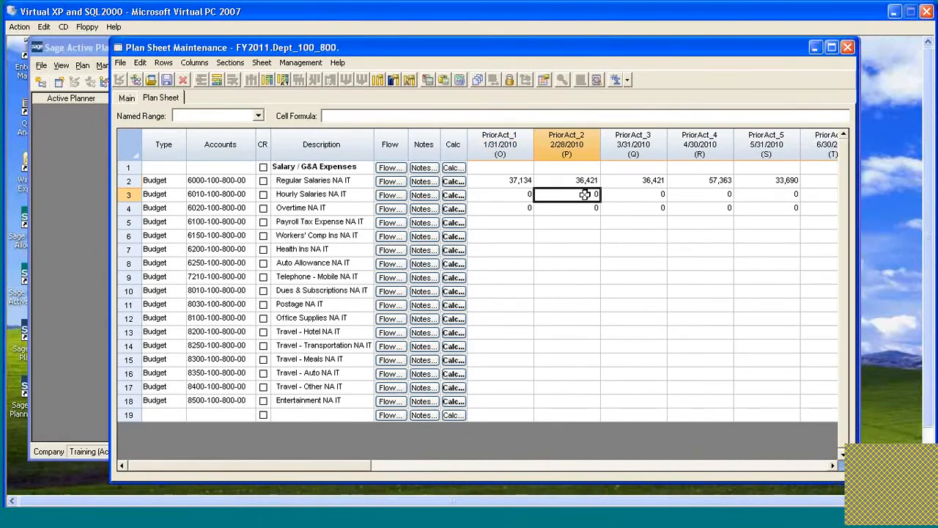
pyautogui.click(523, 211)
pyautogui.click(575, 207)
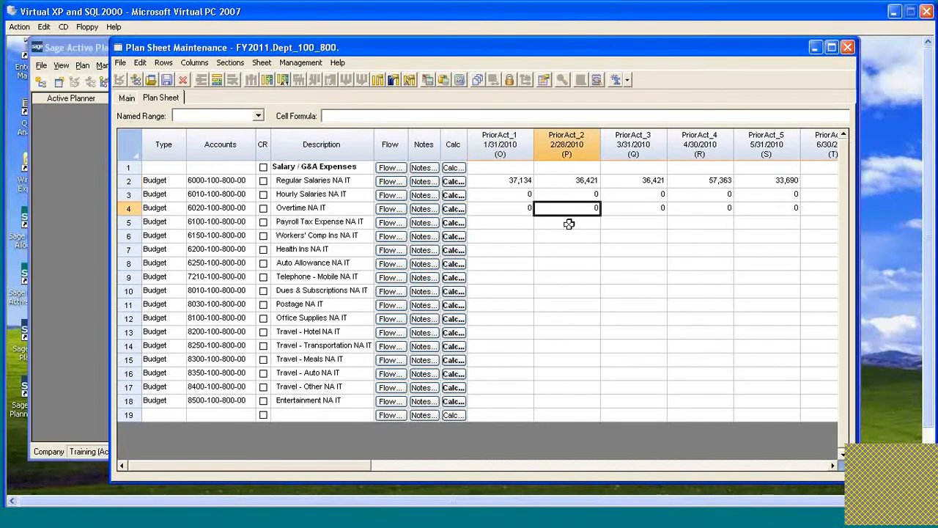
pyautogui.moveTo(240, 469); pyautogui.dragTo(187, 470)
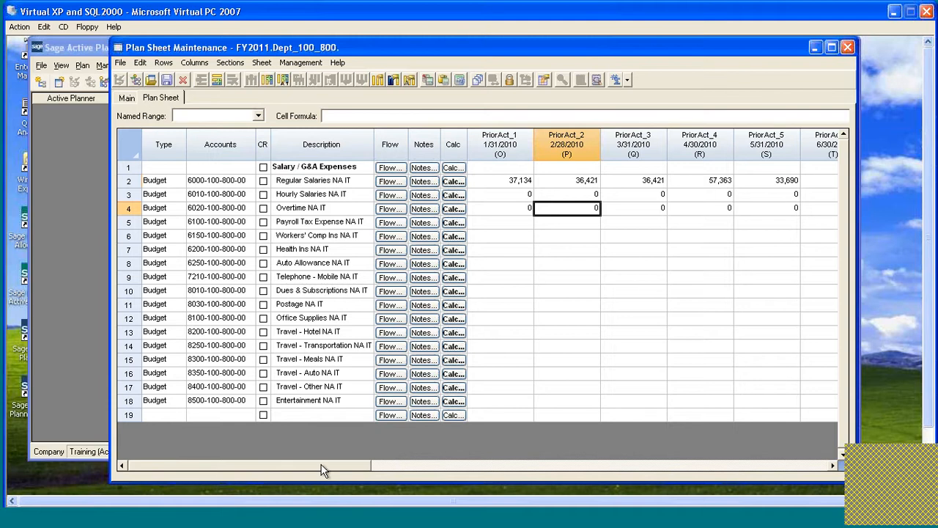
pyautogui.moveTo(324, 465); pyautogui.dragTo(455, 466)
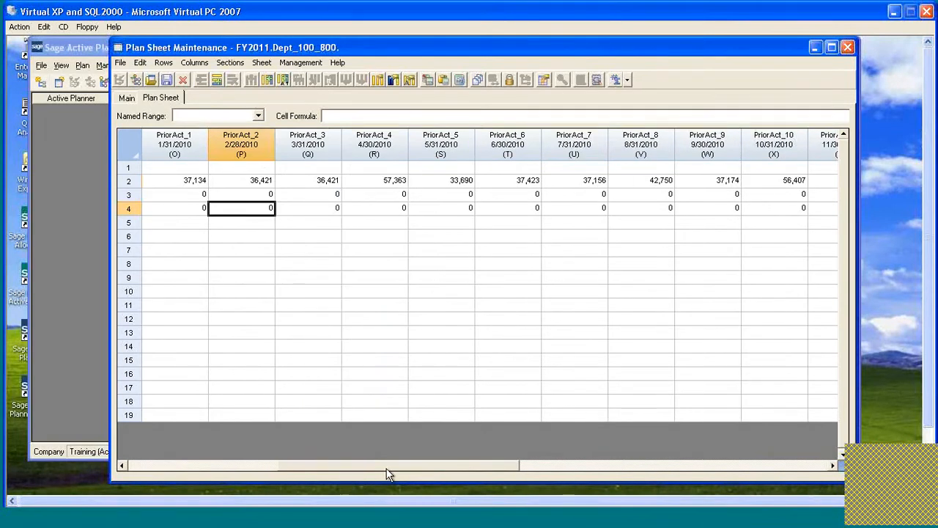
pyautogui.moveTo(388, 467); pyautogui.dragTo(465, 467)
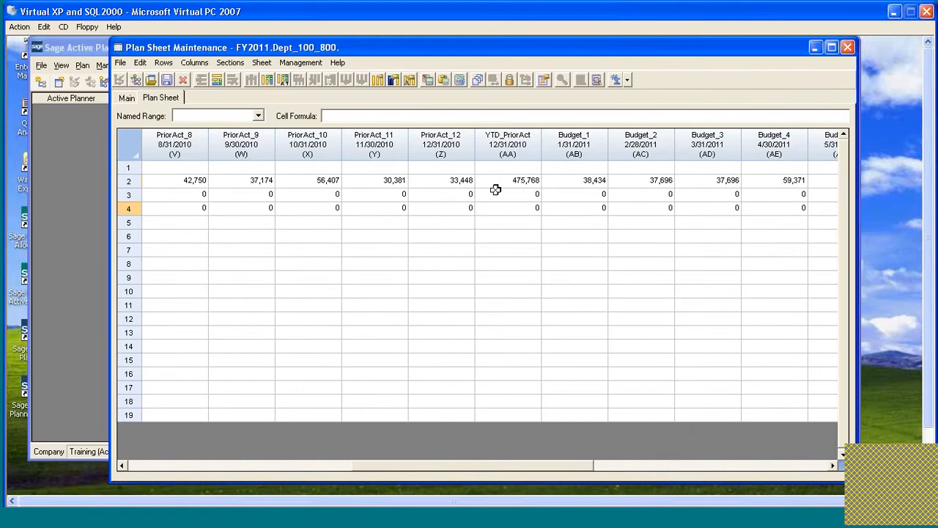
pyautogui.click(580, 180)
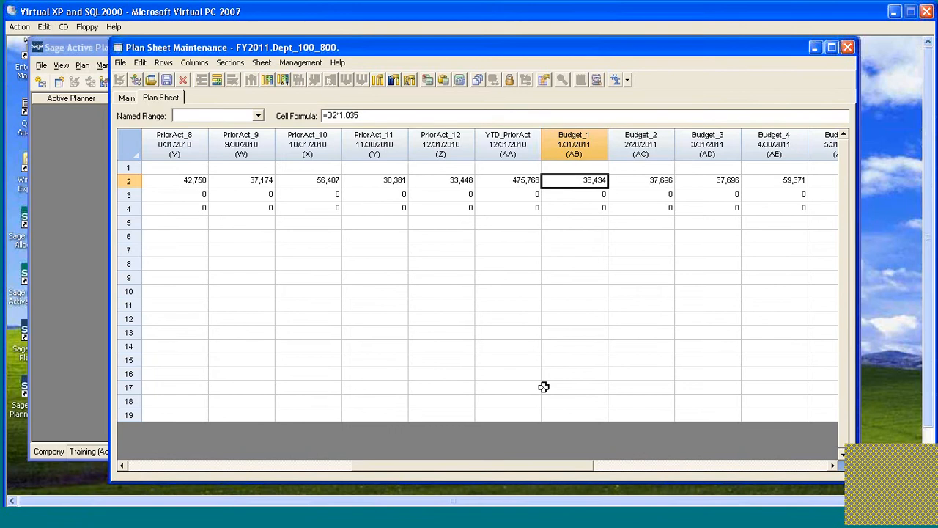
pyautogui.moveTo(535, 463); pyautogui.dragTo(140, 473)
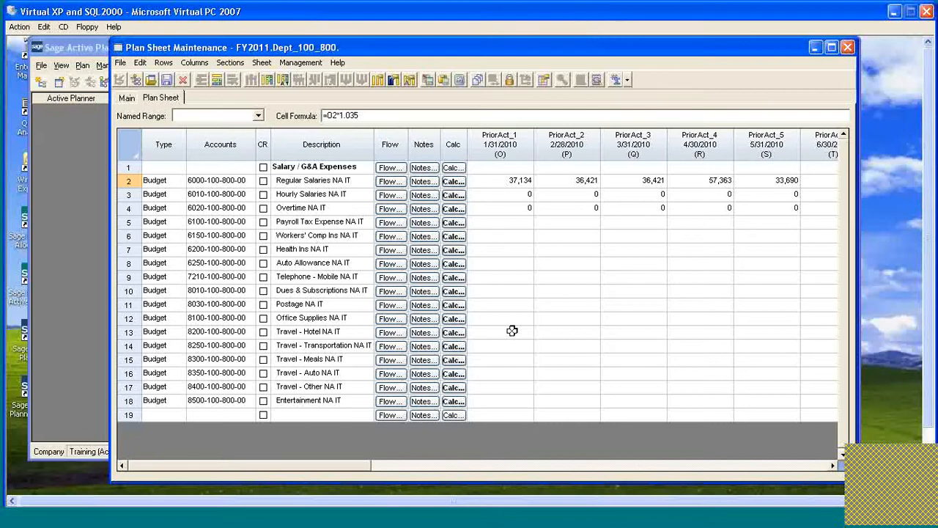
pyautogui.click(315, 180)
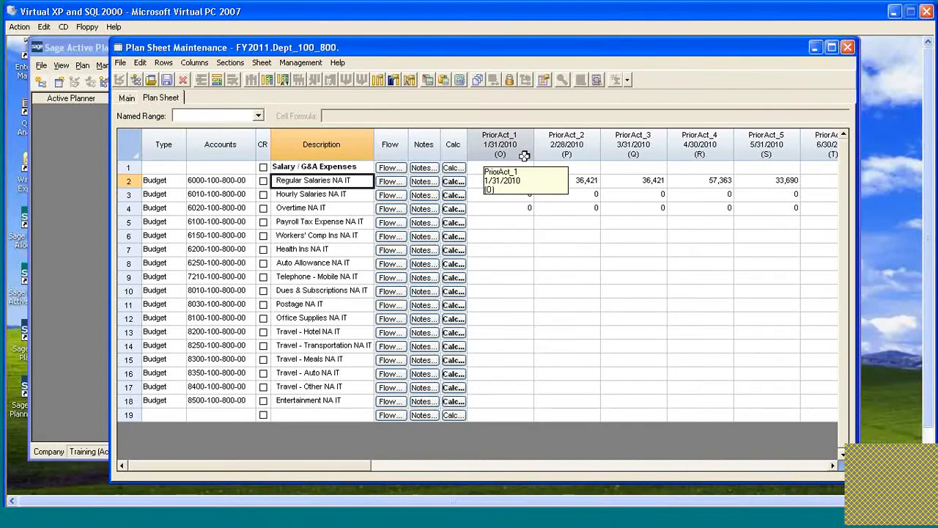
# Examine the sheet's column keys, group keys and period dates in the Column Manager
pyautogui.click(378, 82)
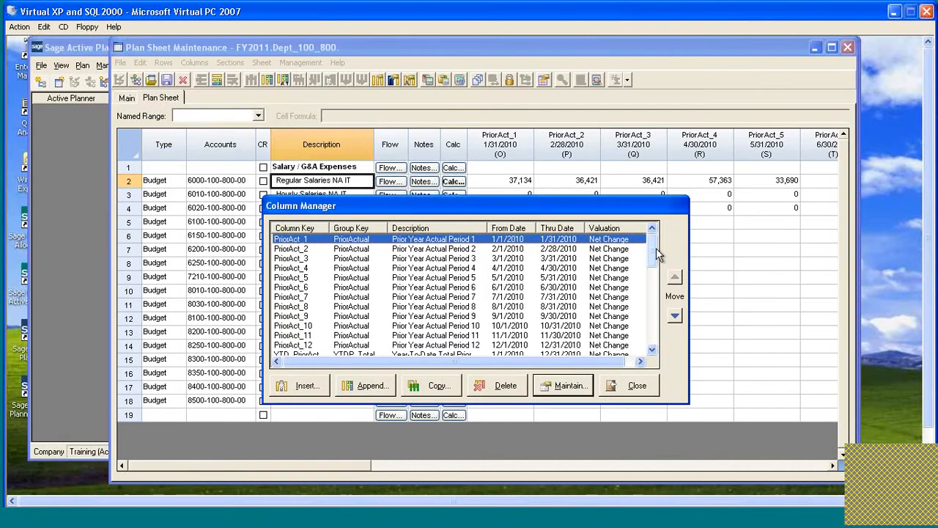
pyautogui.moveTo(656, 249); pyautogui.dragTo(655, 362)
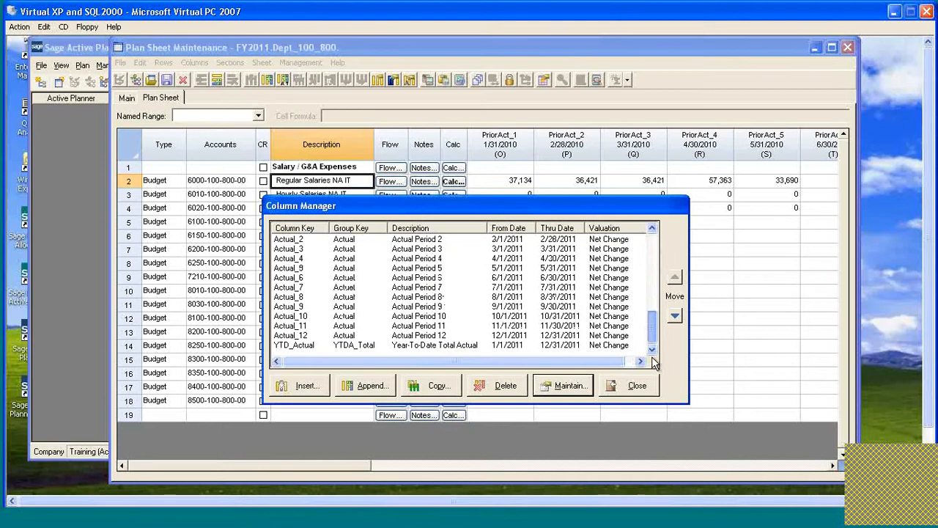
pyautogui.click(653, 242)
pyautogui.click(651, 249)
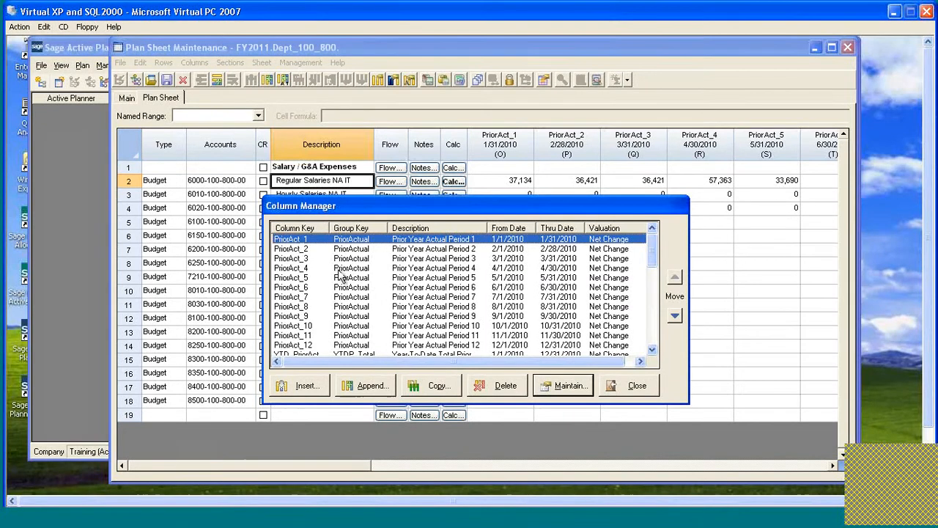
pyautogui.click(298, 249)
pyautogui.press('Up')
pyautogui.click(306, 250)
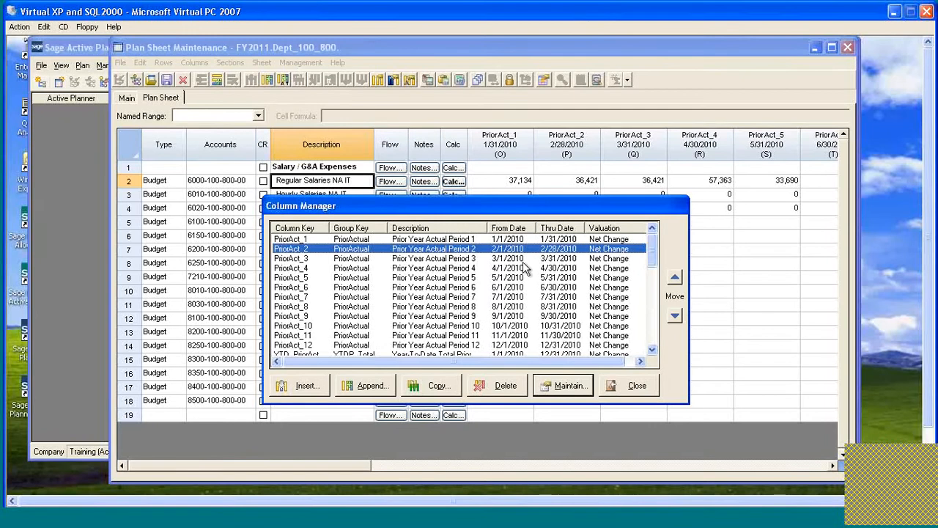
# Insert a new column before PriorAct_1 with the column key Increase and the description Increase %
pyautogui.click(307, 241)
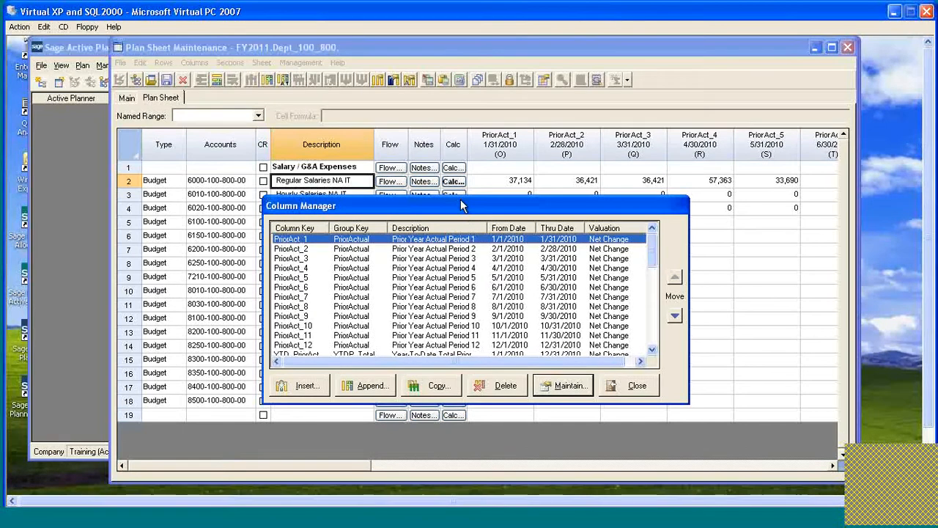
pyautogui.click(304, 386)
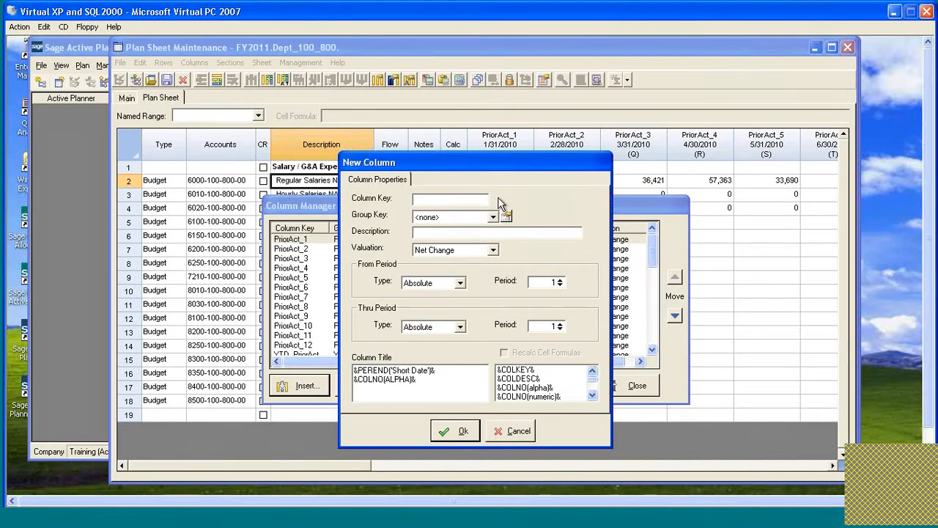
pyautogui.write('Increase')
pyautogui.click(449, 233)
pyautogui.write('Increase %')
pyautogui.moveTo(522, 156); pyautogui.dragTo(619, 148)
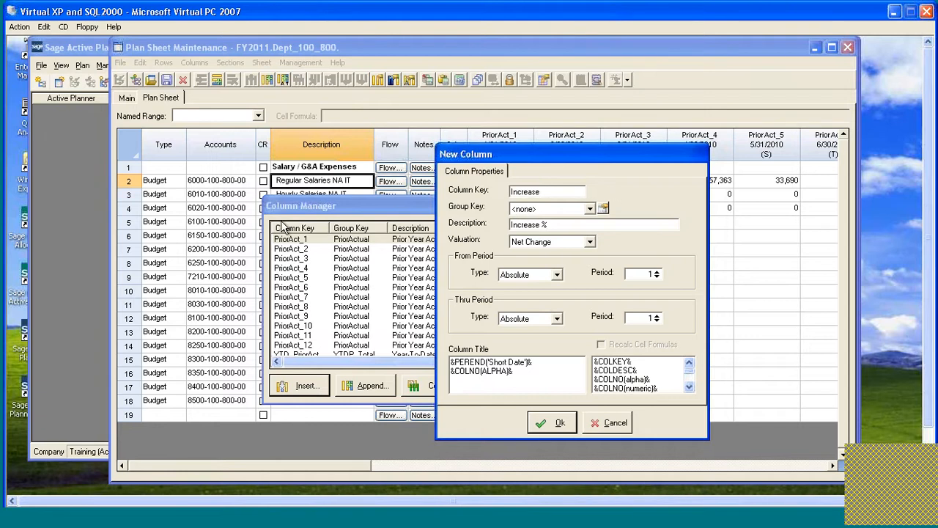
pyautogui.moveTo(625, 154); pyautogui.dragTo(624, 145)
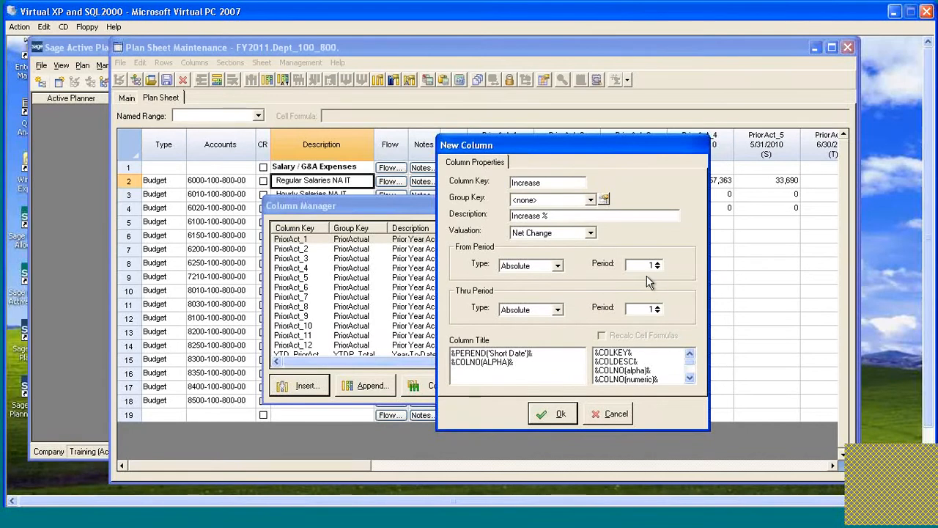
# Set both the From Period and Thru Period types of the new column to Relative with period 0
pyautogui.press('Tab')
pyautogui.press('Tab')
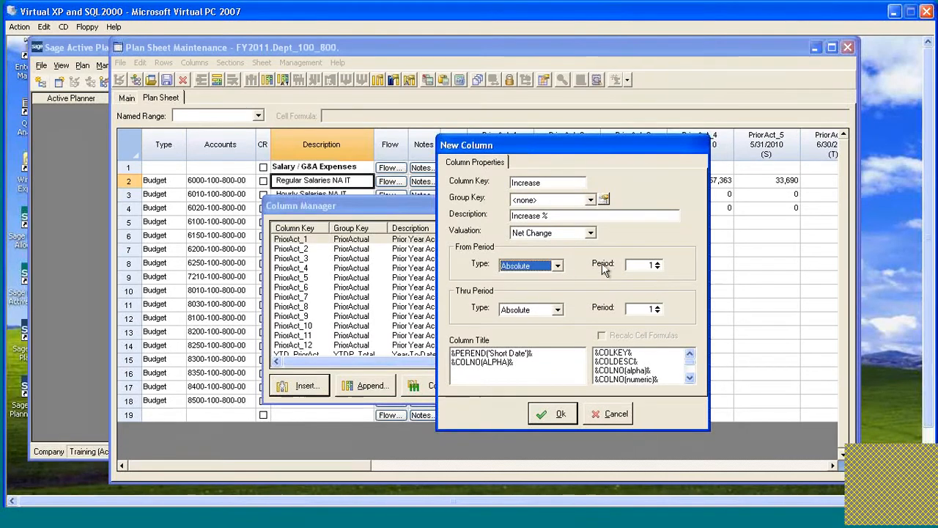
pyautogui.press('Down')
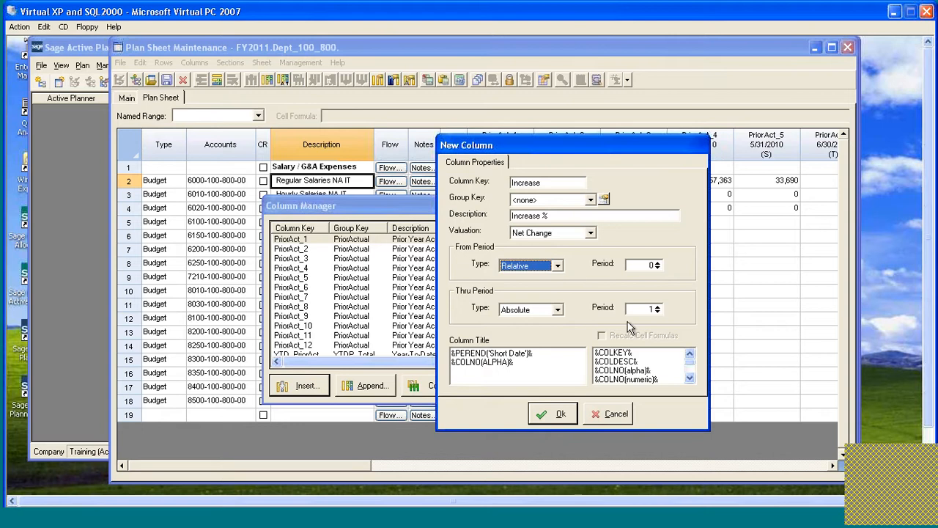
pyautogui.press('Tab')
pyautogui.press('Tab')
pyautogui.press('Down')
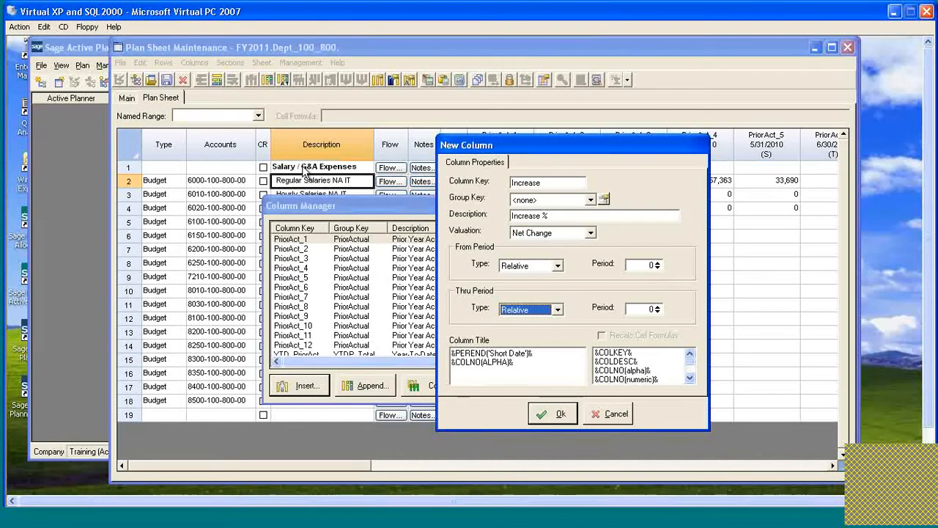
pyautogui.moveTo(650, 147); pyautogui.dragTo(650, 138)
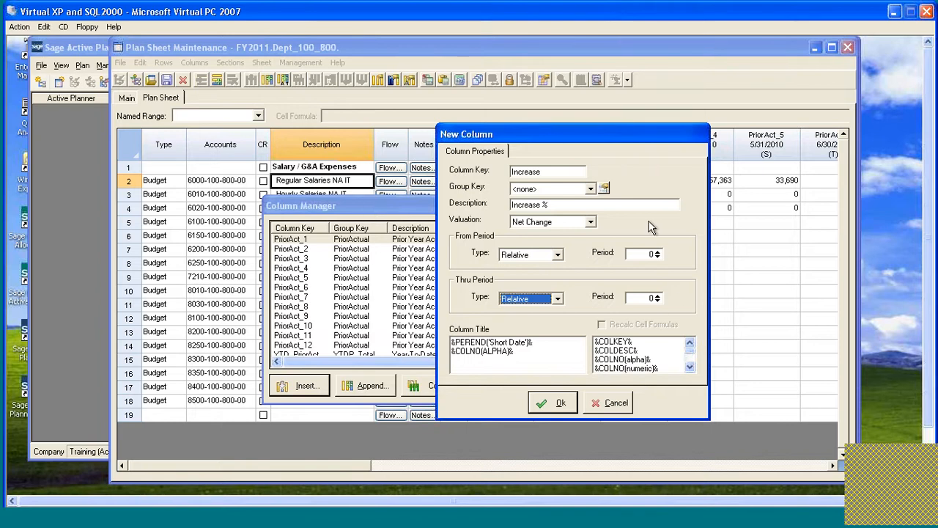
pyautogui.moveTo(612, 136); pyautogui.dragTo(615, 126)
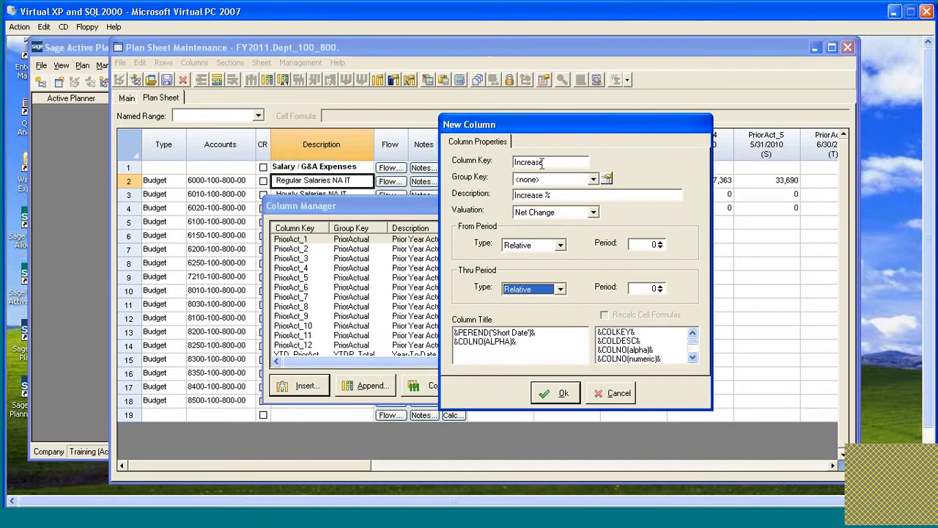
pyautogui.moveTo(561, 118); pyautogui.dragTo(526, 181)
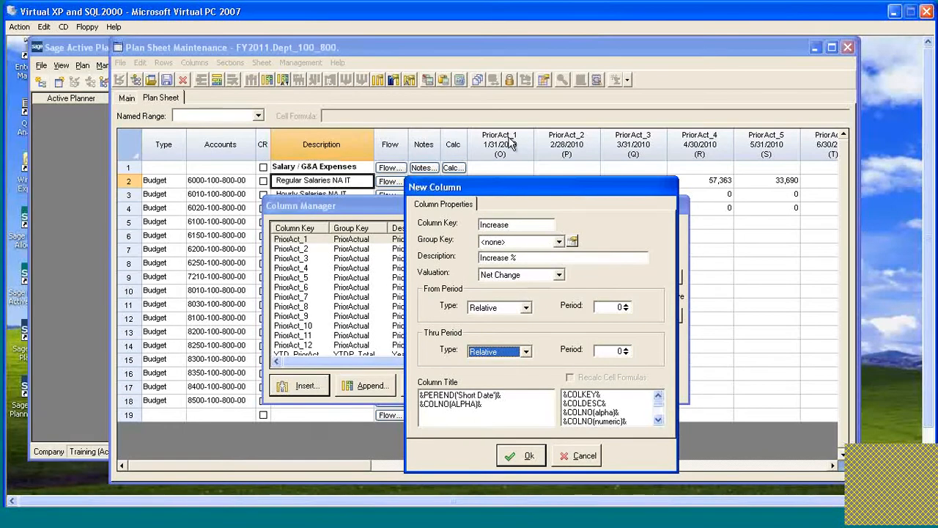
pyautogui.moveTo(578, 193); pyautogui.dragTo(585, 187)
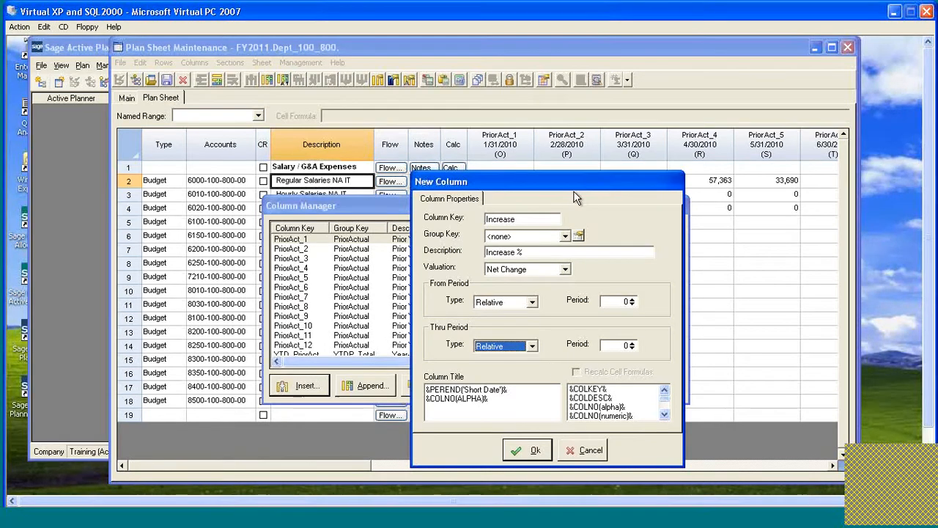
# Add the column description code &COLDESC& as a new first line of the column title
pyautogui.click(427, 389)
pyautogui.press('Return')
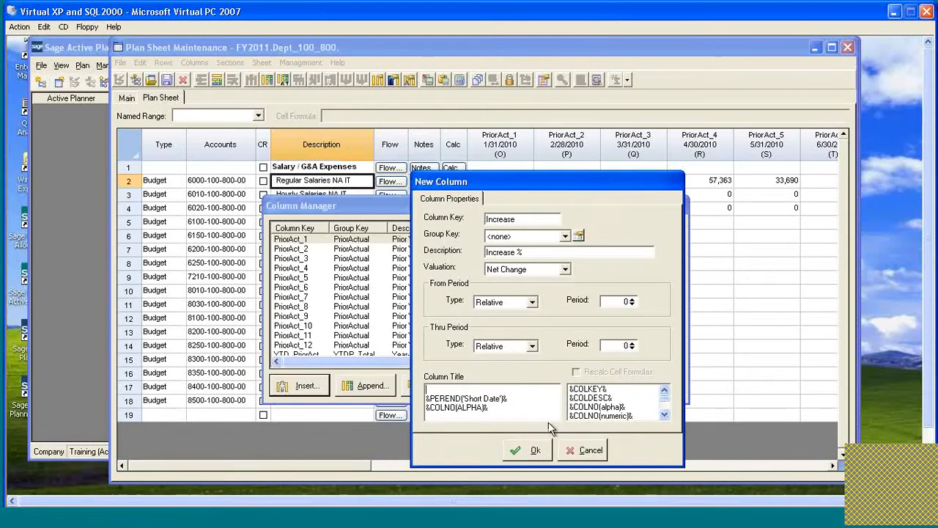
pyautogui.doubleClick(594, 398)
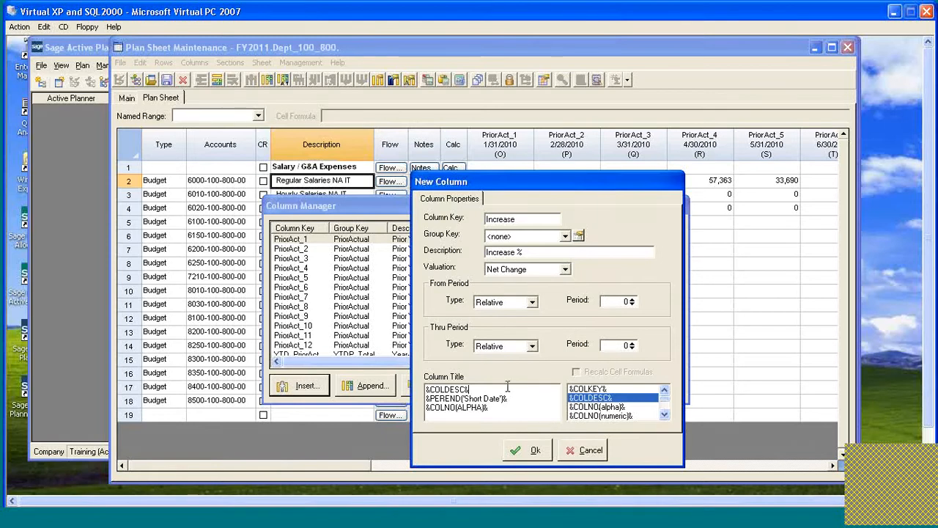
pyautogui.click(531, 252)
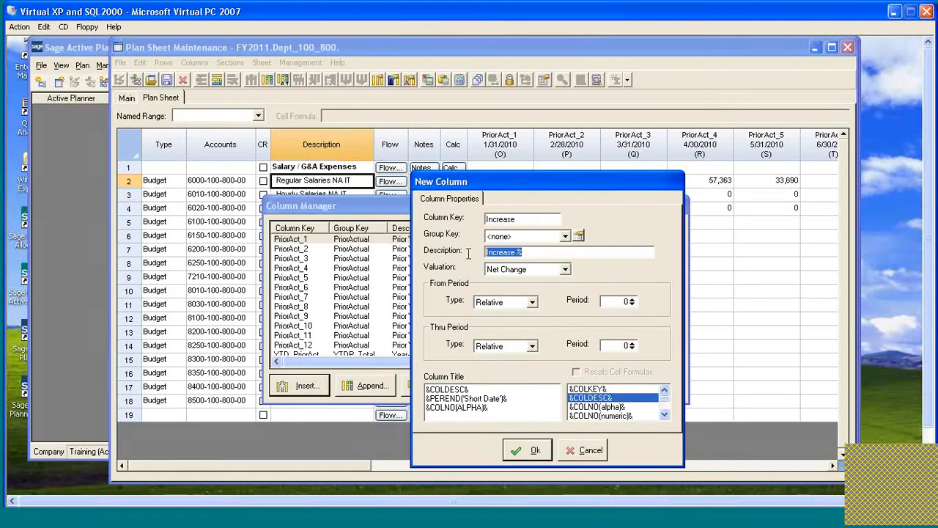
pyautogui.click(555, 250)
# Replace the Short Date format of the period-end code in the column title with YYYY
pyautogui.moveTo(541, 180); pyautogui.dragTo(537, 176)
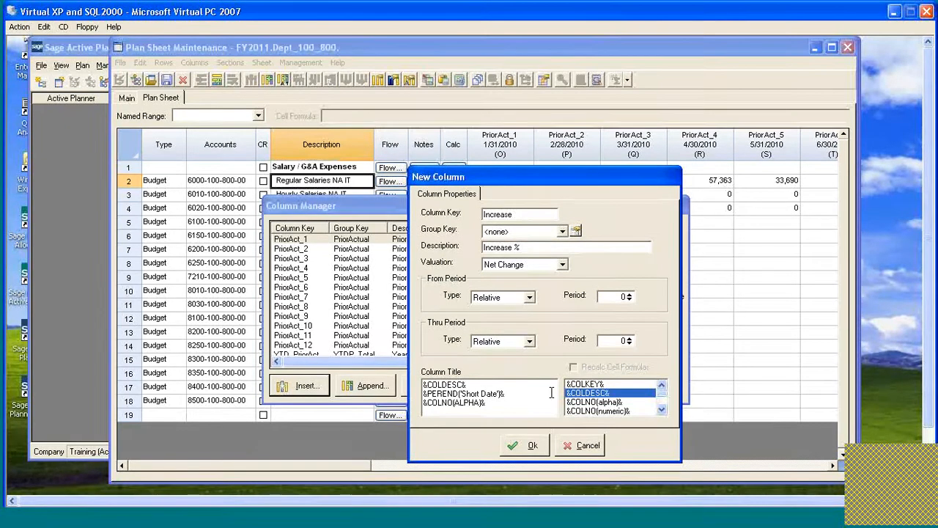
pyautogui.write('YYYY')
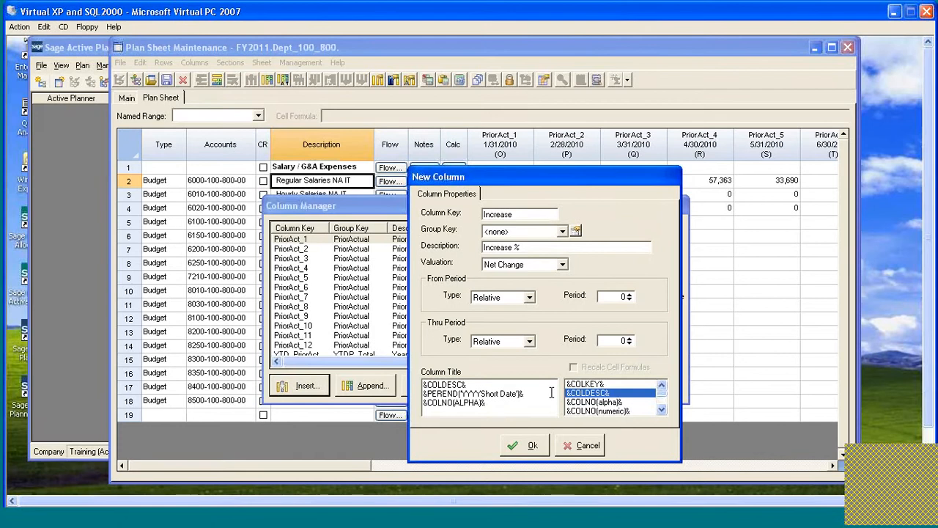
pyautogui.press('Delete')
pyautogui.press('Delete')
pyautogui.press('Delete')
pyautogui.press('Delete')
pyautogui.press('Delete')
pyautogui.press('Delete')
pyautogui.press('Delete')
pyautogui.press('Delete')
pyautogui.press('Delete')
pyautogui.press('Delete')
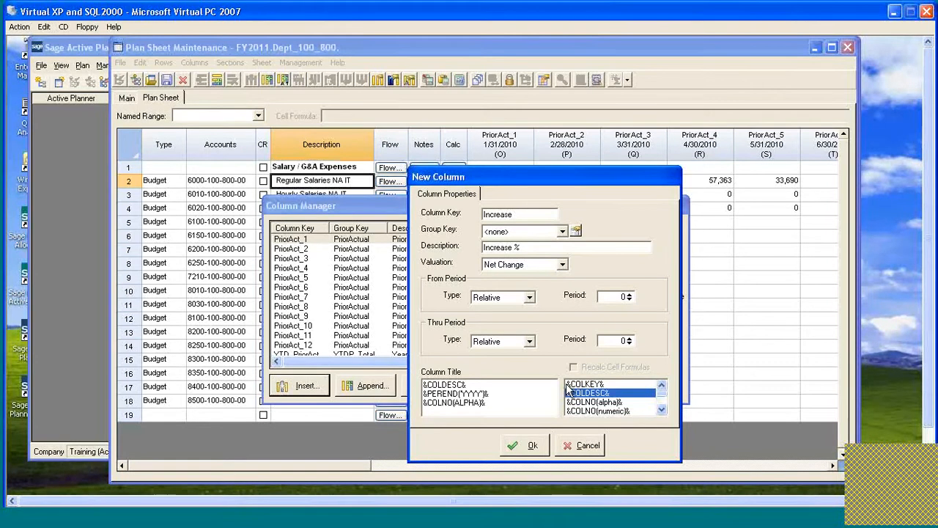
# Prefix the period-end code in the column title with "FY-", create the column and close the Column Manager
pyautogui.write('FY')
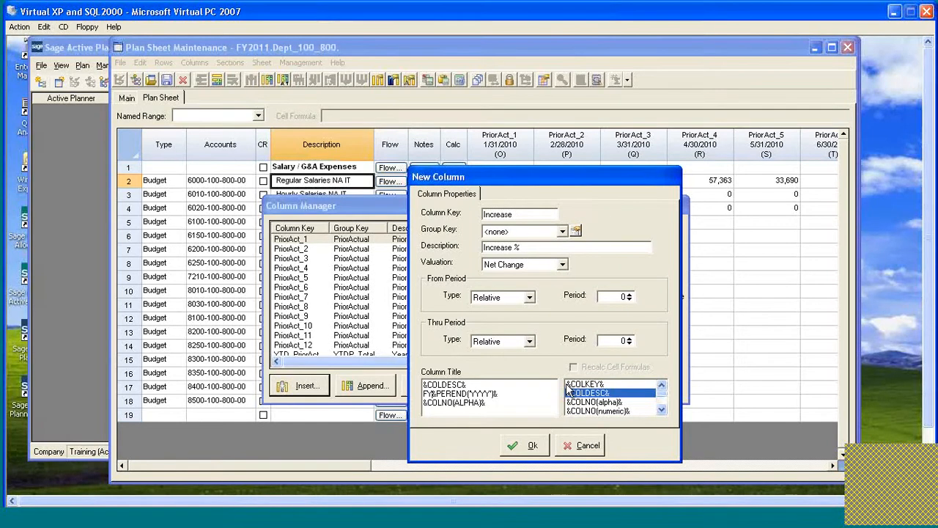
pyautogui.write(' -')
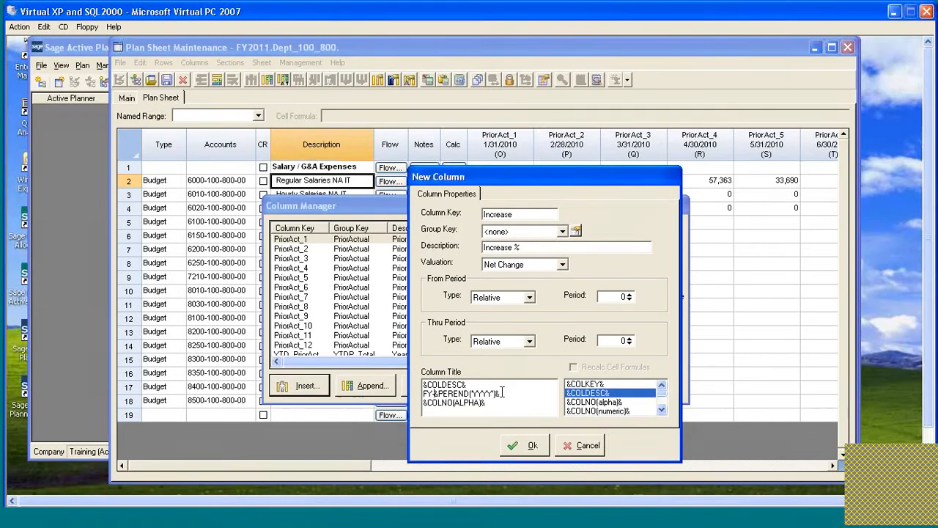
pyautogui.click(516, 446)
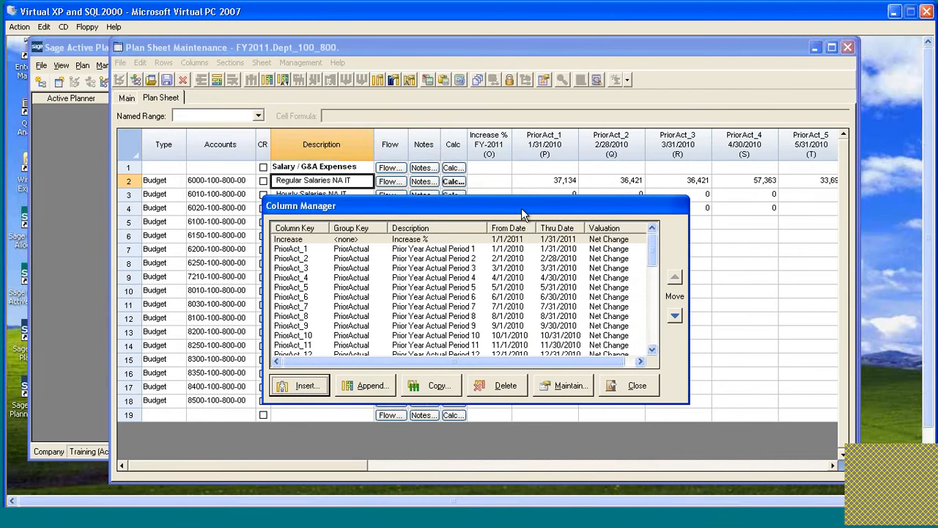
pyautogui.moveTo(522, 207); pyautogui.dragTo(523, 227)
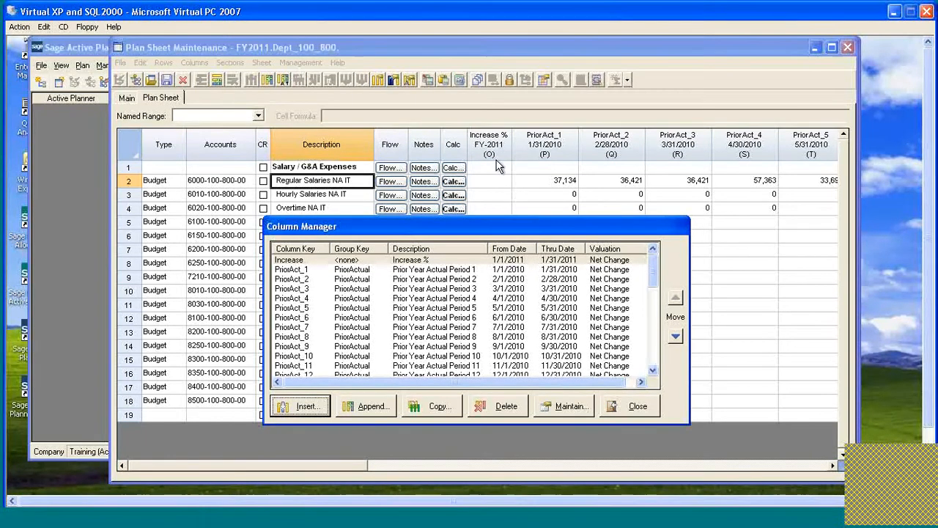
pyautogui.click(639, 412)
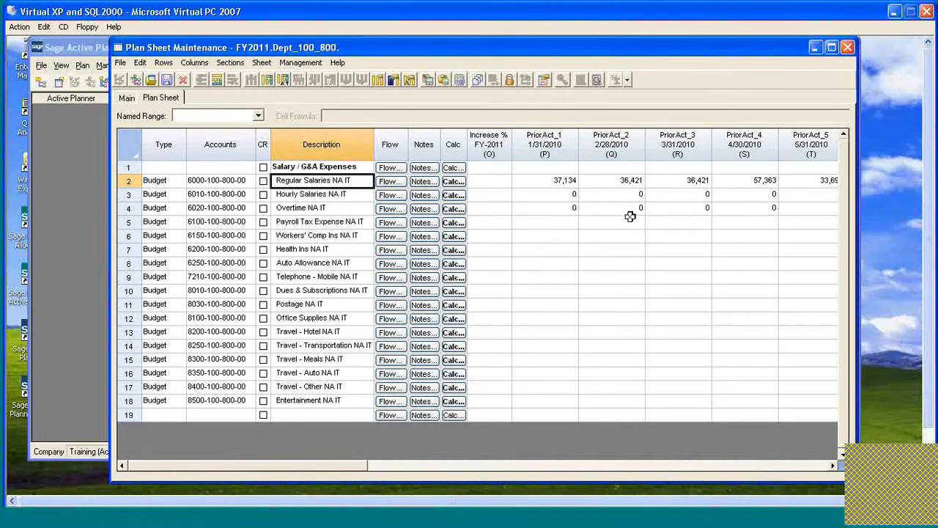
# Format the Increase % cell of the Regular Salaries row as Percent with 2 decimal places and enter 3.5
pyautogui.click(489, 183)
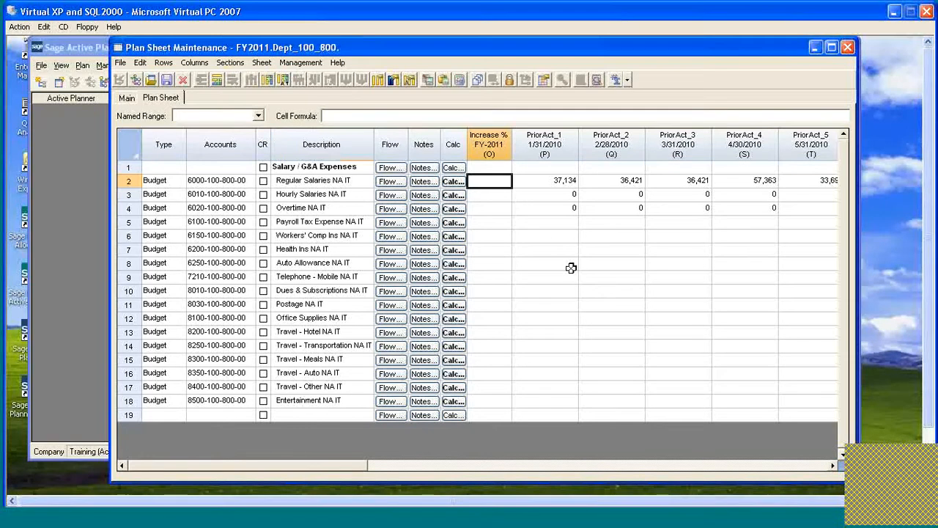
pyautogui.click(544, 80)
pyautogui.moveTo(535, 166); pyautogui.dragTo(717, 158)
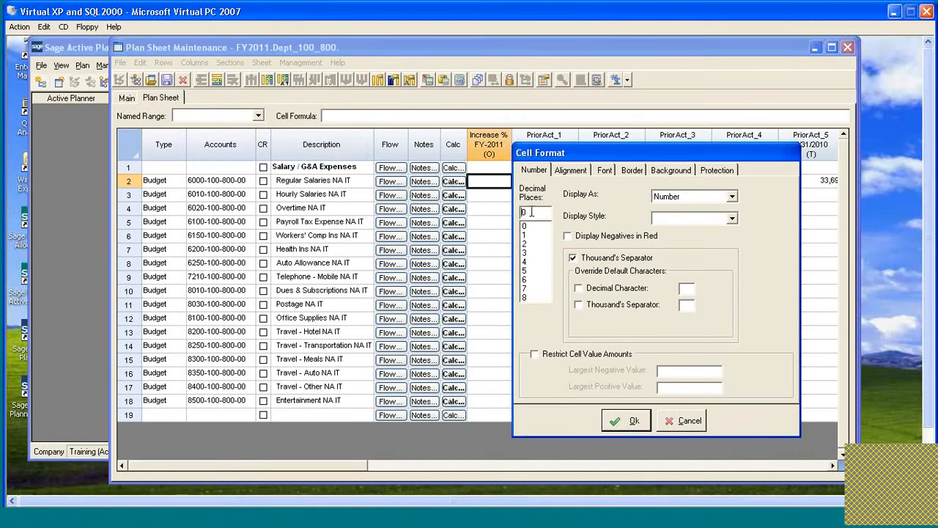
pyautogui.moveTo(630, 152); pyautogui.dragTo(640, 151)
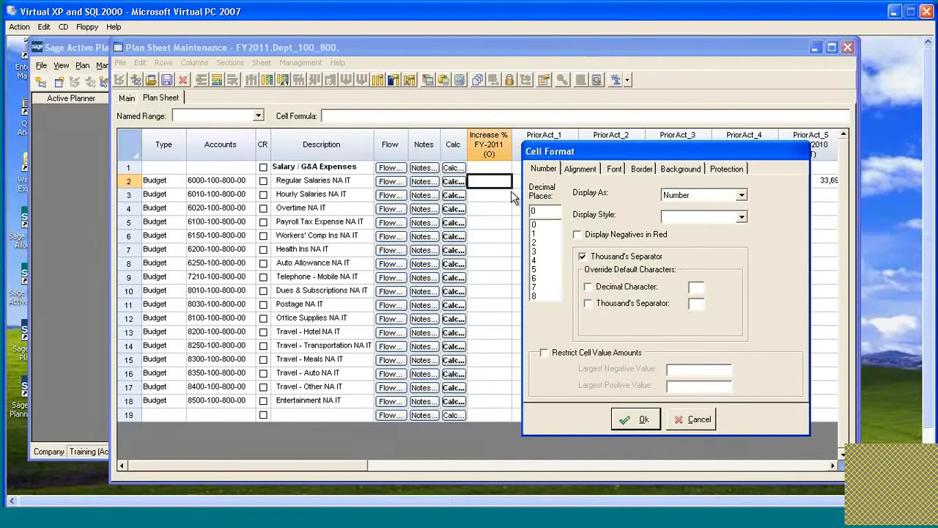
pyautogui.click(744, 194)
pyautogui.click(707, 221)
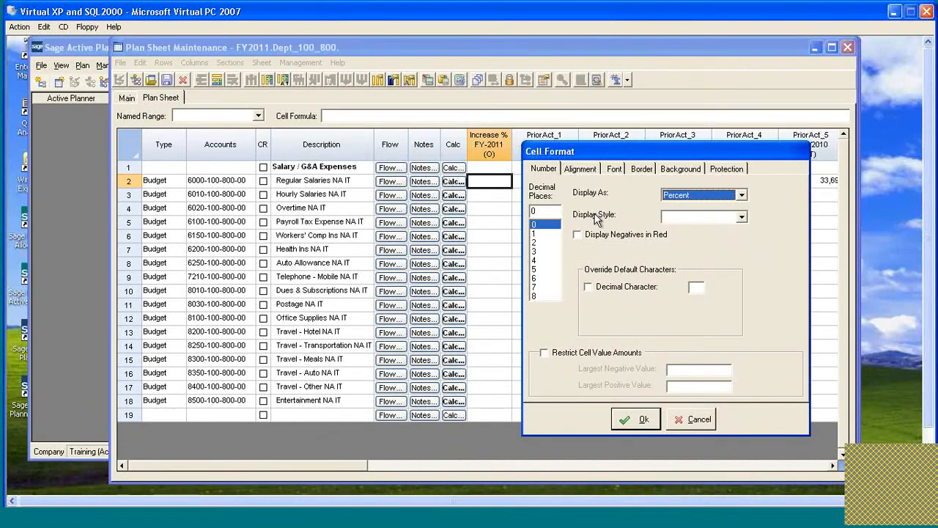
pyautogui.click(546, 242)
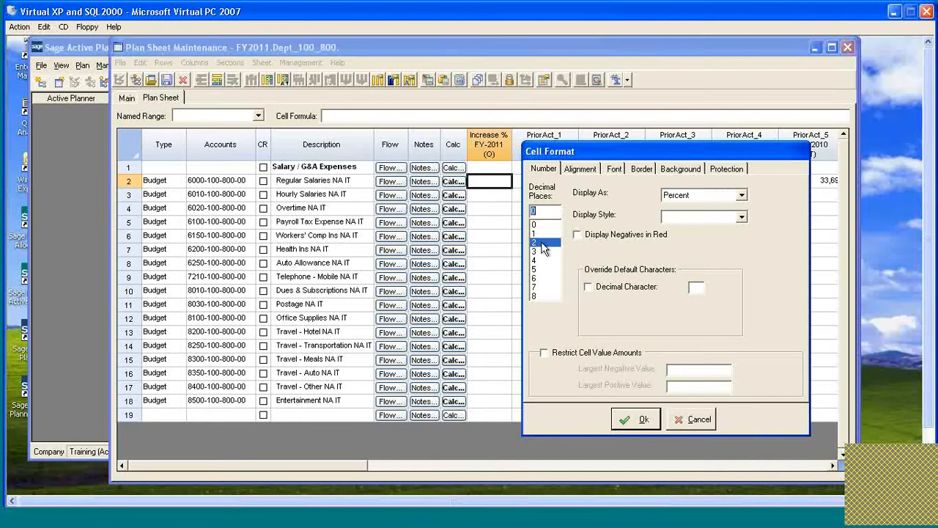
pyautogui.click(634, 424)
pyautogui.click(630, 420)
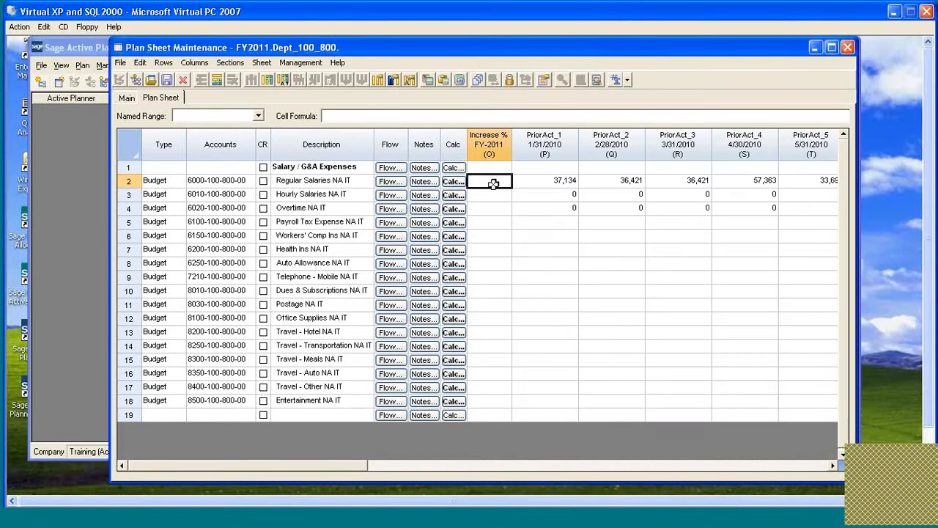
pyautogui.write('3.5')
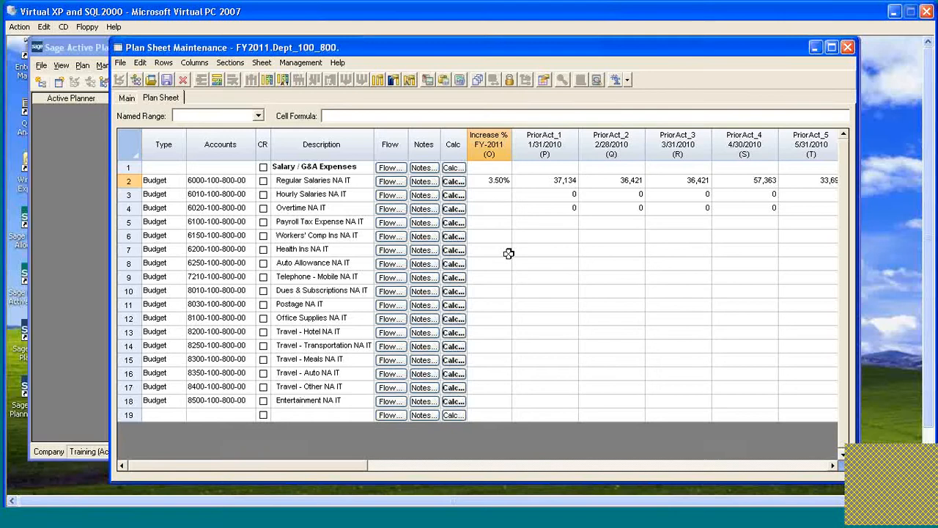
pyautogui.press('Tab')
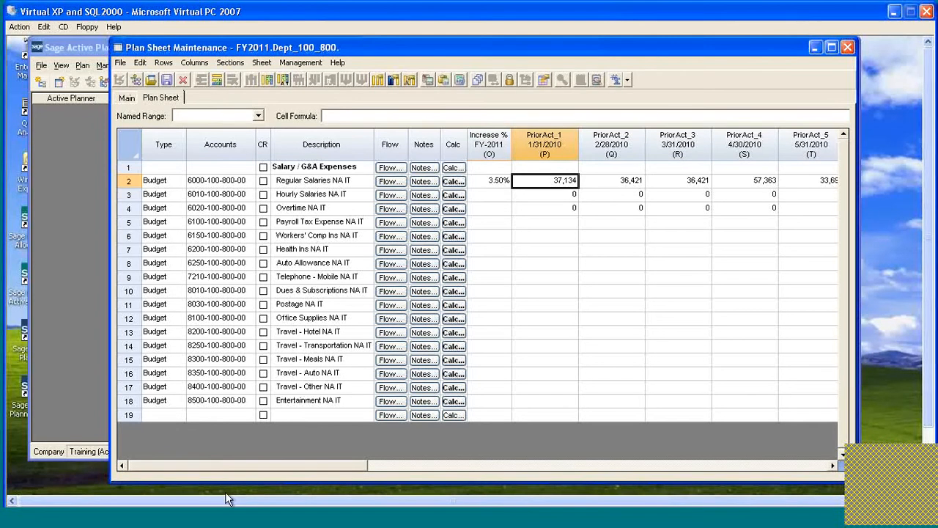
# Change the Budget_1 formula of the Regular Salaries row to =P2*(1+$O2) so it uses the Increase % column
pyautogui.moveTo(215, 463); pyautogui.dragTo(459, 463)
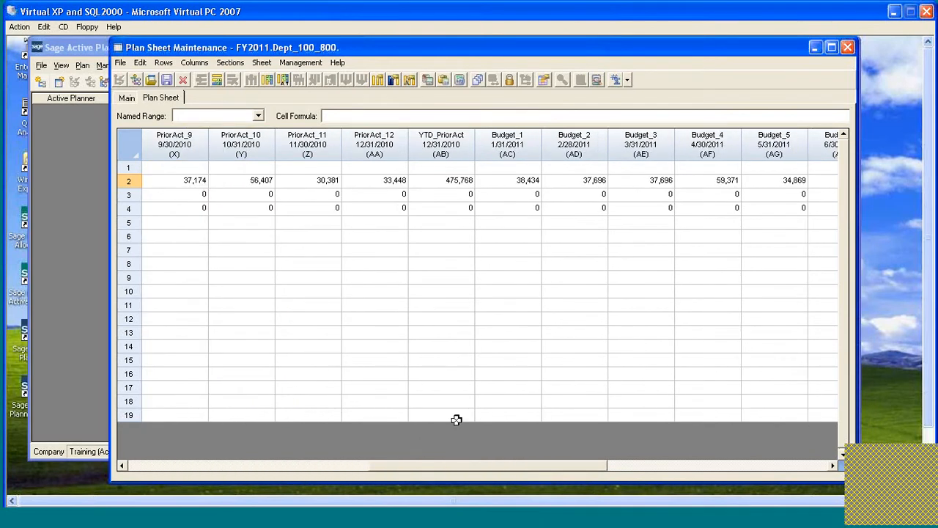
pyautogui.click(529, 180)
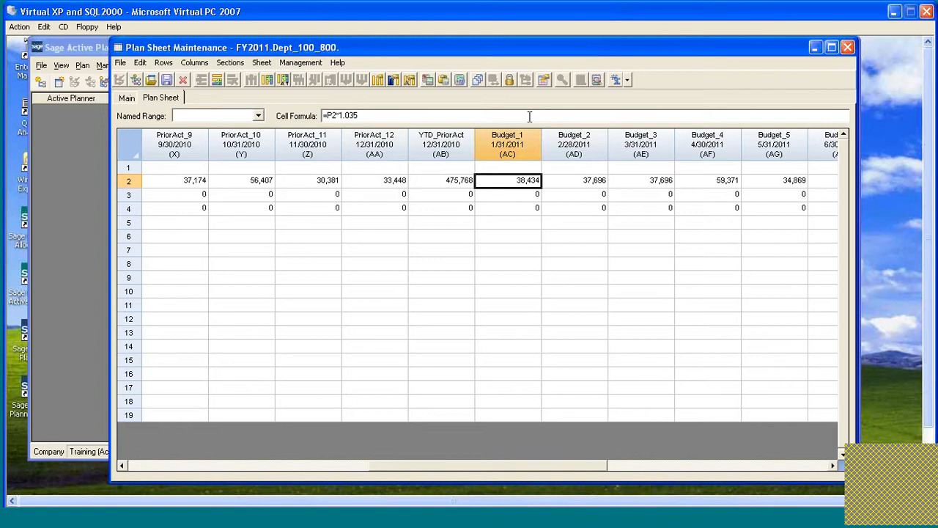
pyautogui.press('BackSpace')
pyautogui.press('BackSpace')
pyautogui.press('BackSpace')
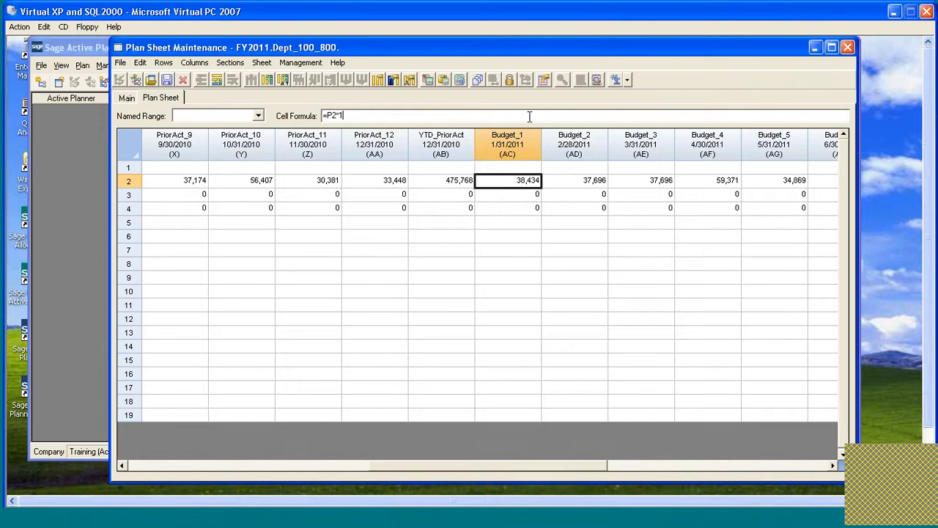
pyautogui.press('BackSpace')
pyautogui.write('(1+')
pyautogui.write('o2')
pyautogui.write(')')
pyautogui.press('Return')
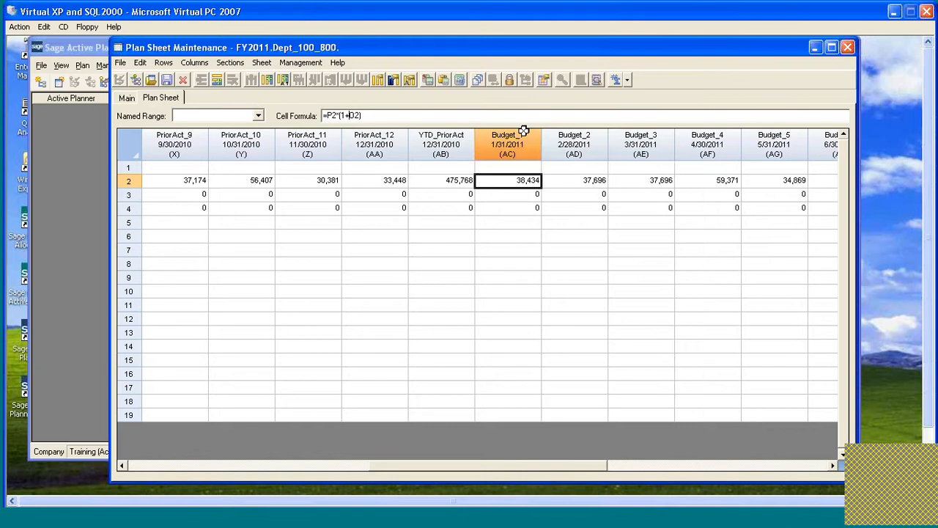
pyautogui.write('$')
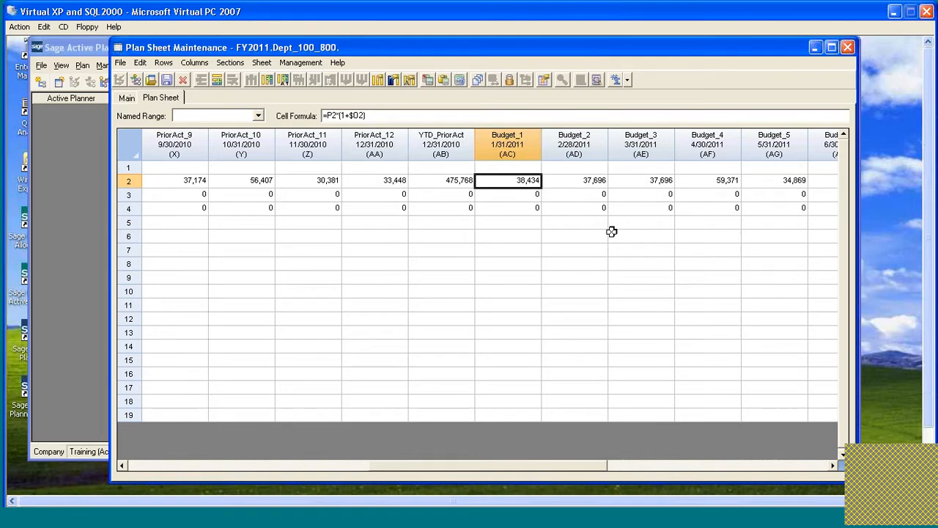
# Change the Budget_2 formula of the Regular Salaries row to =Q2*(1+$O2) and set the row's Increase % to 3.75
pyautogui.press('Right')
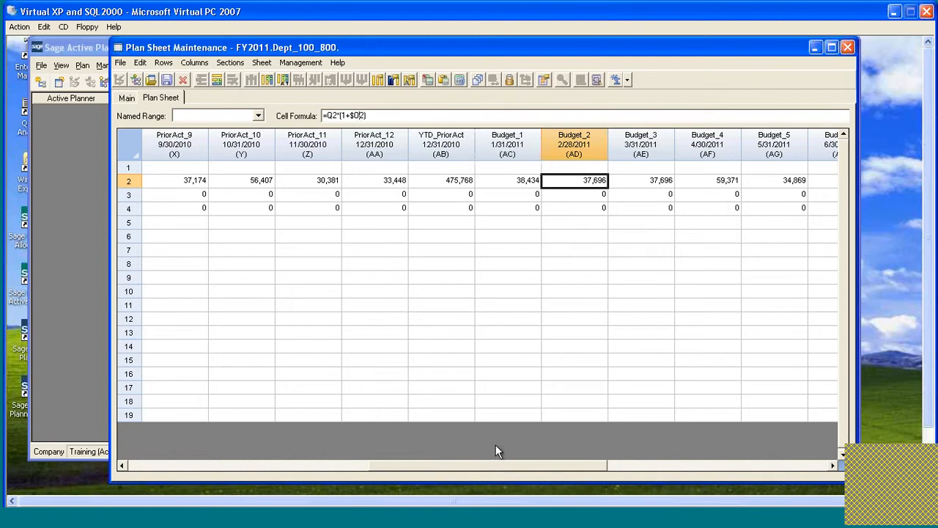
pyautogui.moveTo(477, 470); pyautogui.dragTo(208, 463)
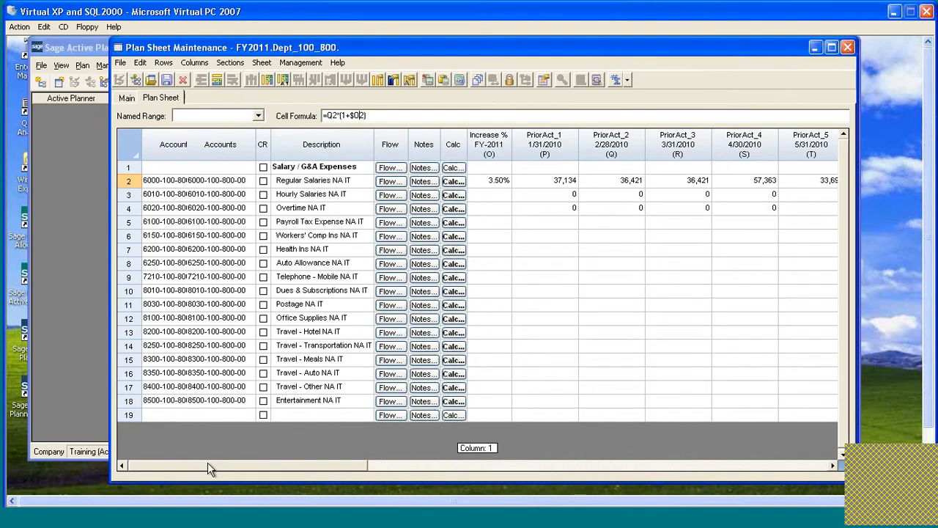
pyautogui.click(492, 181)
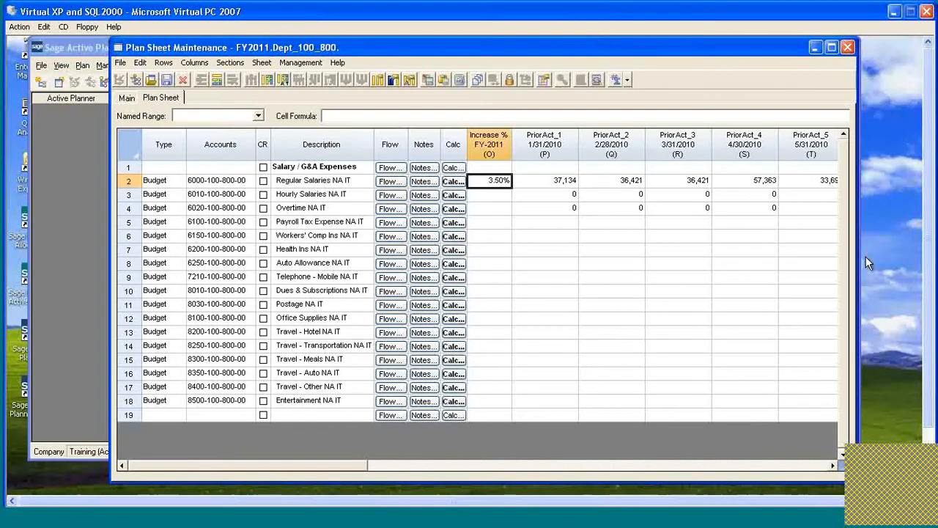
pyautogui.write('3.75')
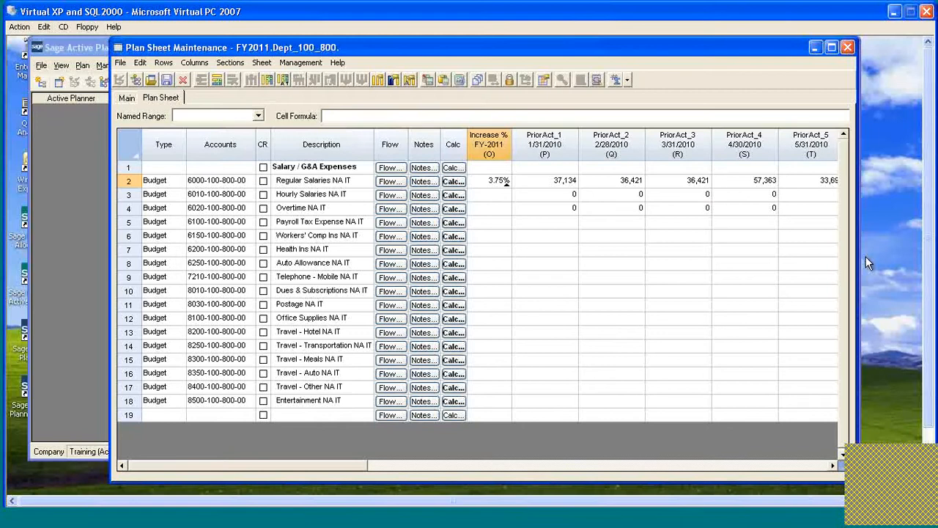
pyautogui.press('Tab')
# Copy the Budget_1 formula of the Regular Salaries row across the budget months through Budget_12
pyautogui.press('Tab')
pyautogui.press('Tab')
pyautogui.press('Tab')
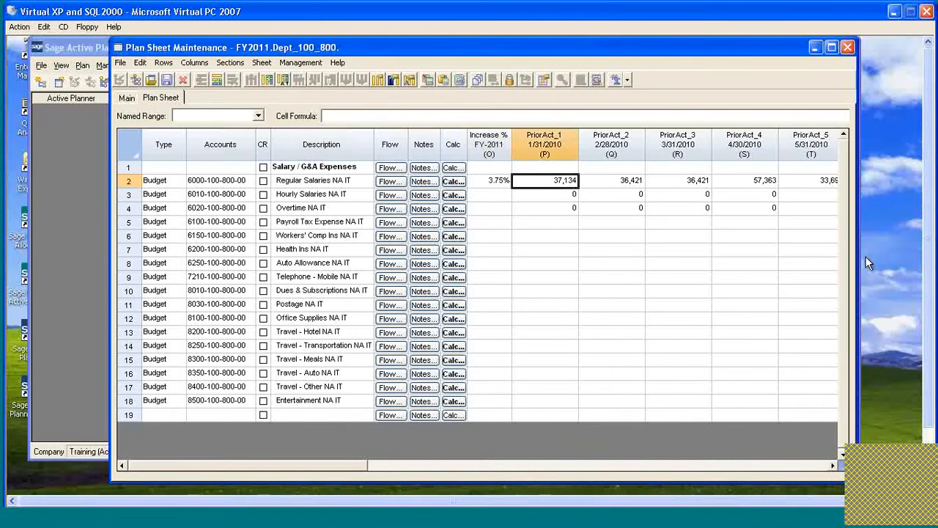
pyautogui.press('Tab')
pyautogui.press('Tab')
pyautogui.press('Tab')
pyautogui.press('Tab')
pyautogui.press('Tab')
pyautogui.press('Tab')
pyautogui.press('Tab')
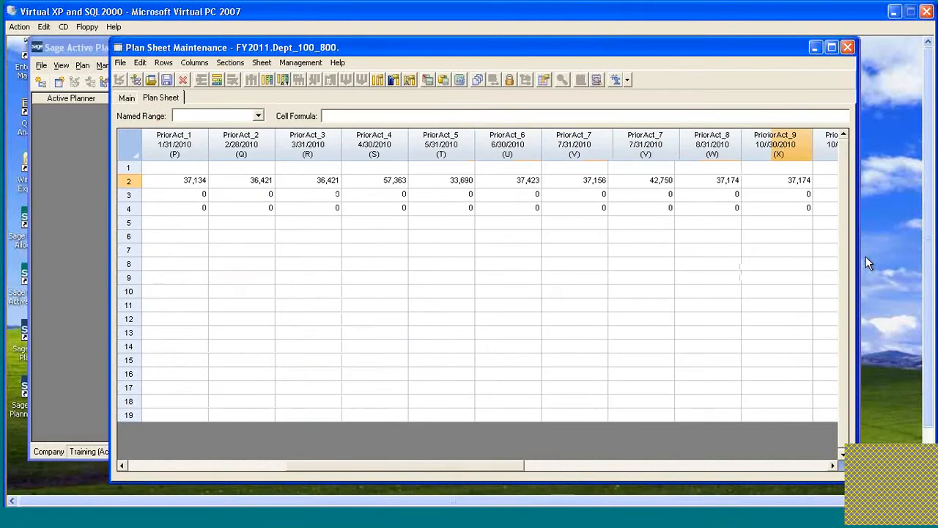
pyautogui.press('Tab')
pyautogui.press('Tab')
pyautogui.press('Tab')
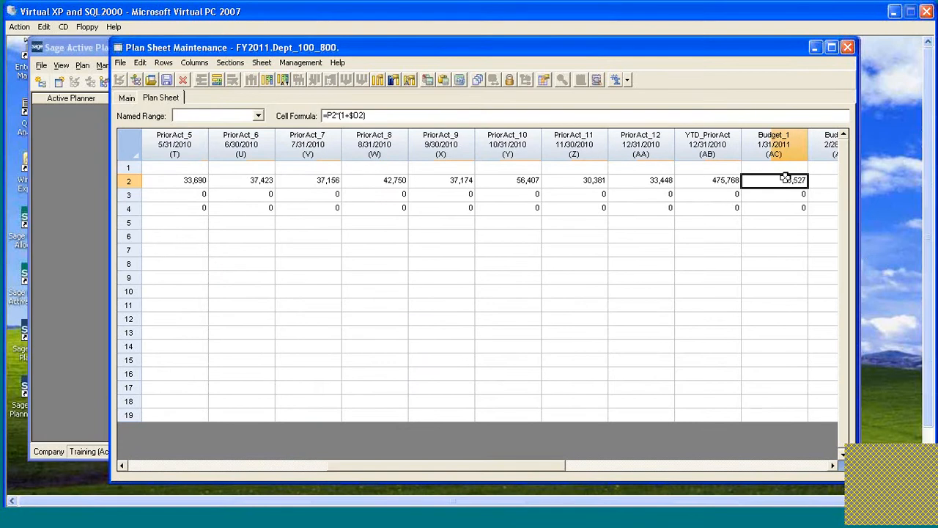
pyautogui.click(832, 467)
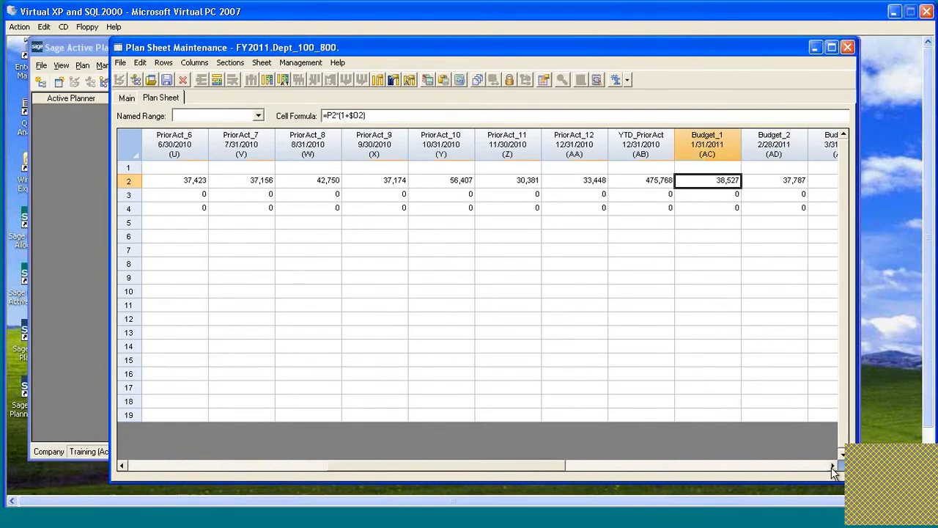
pyautogui.click(832, 467)
pyautogui.click(832, 467)
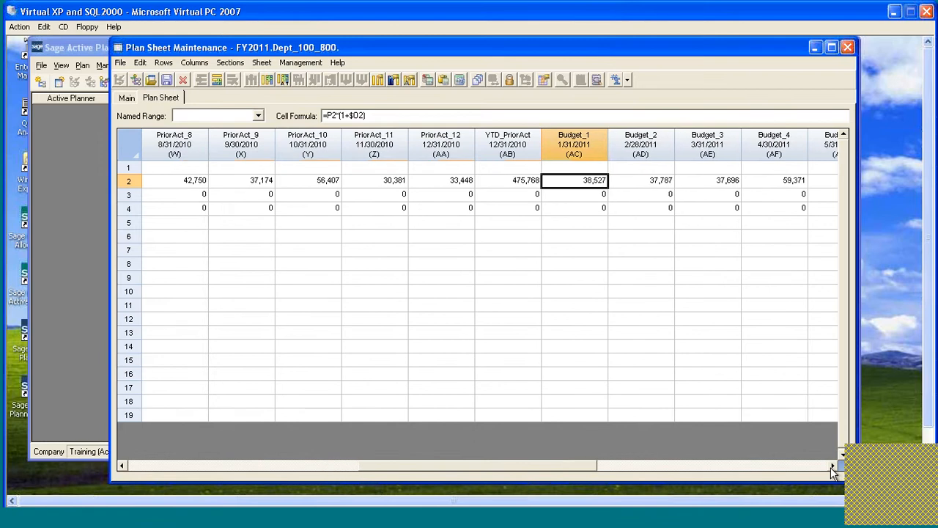
pyautogui.click(832, 467)
pyautogui.click(831, 467)
pyautogui.click(831, 467)
pyautogui.click(830, 467)
pyautogui.click(830, 467)
pyautogui.click(831, 466)
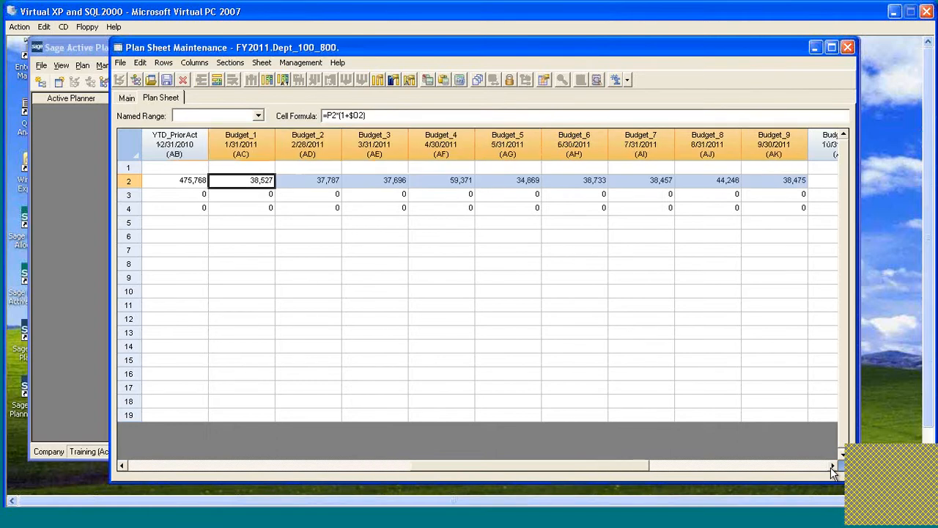
pyautogui.click(830, 467)
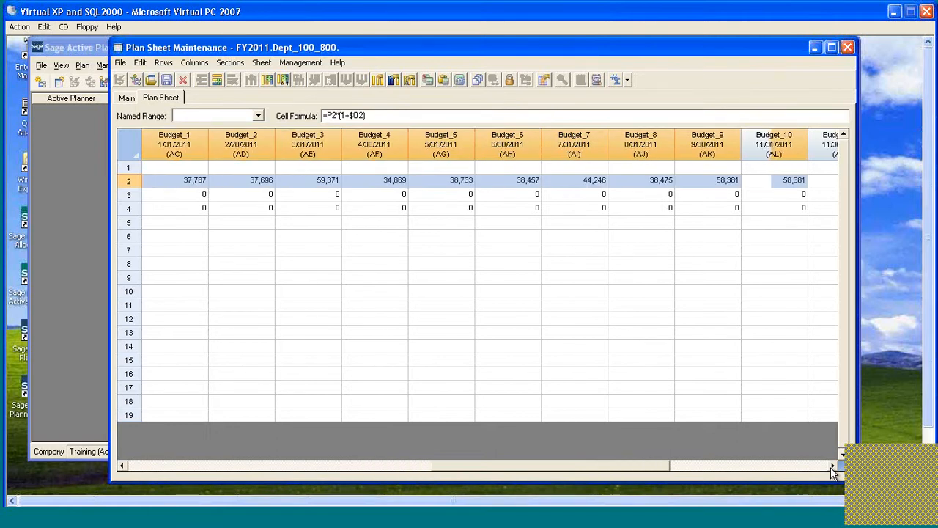
pyautogui.click(831, 467)
pyautogui.click(830, 467)
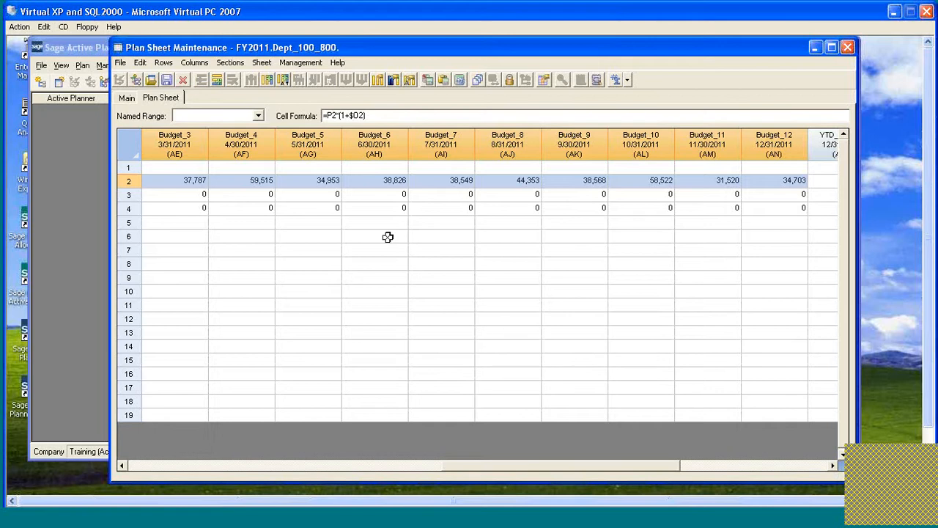
# Examine the formulas of the Regular Salaries row in the budget months from Budget_11 back to Budget_6
pyautogui.click(725, 180)
pyautogui.click(659, 181)
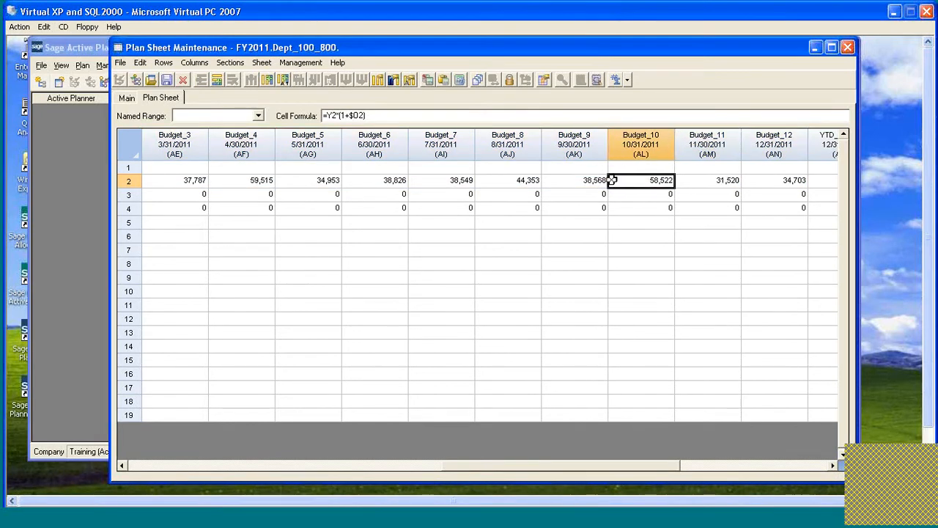
pyautogui.click(585, 180)
pyautogui.click(521, 180)
pyautogui.click(469, 181)
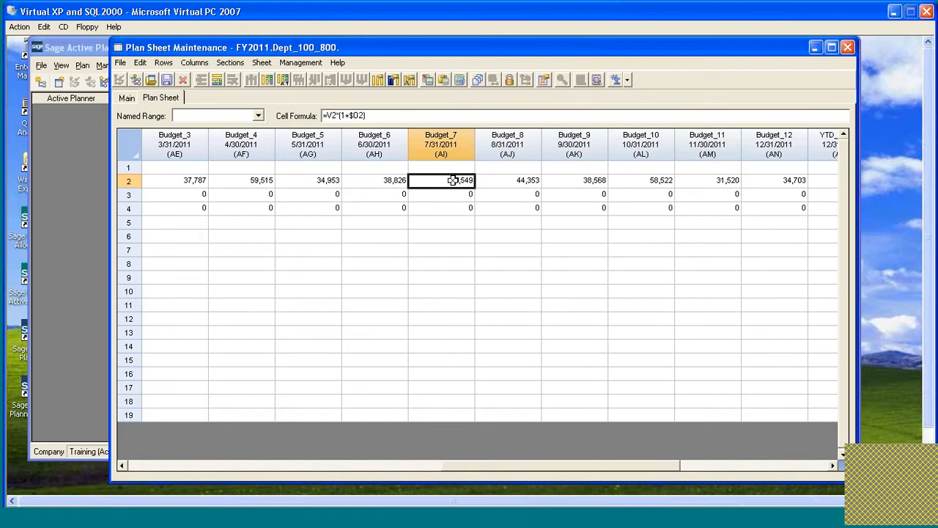
pyautogui.click(371, 182)
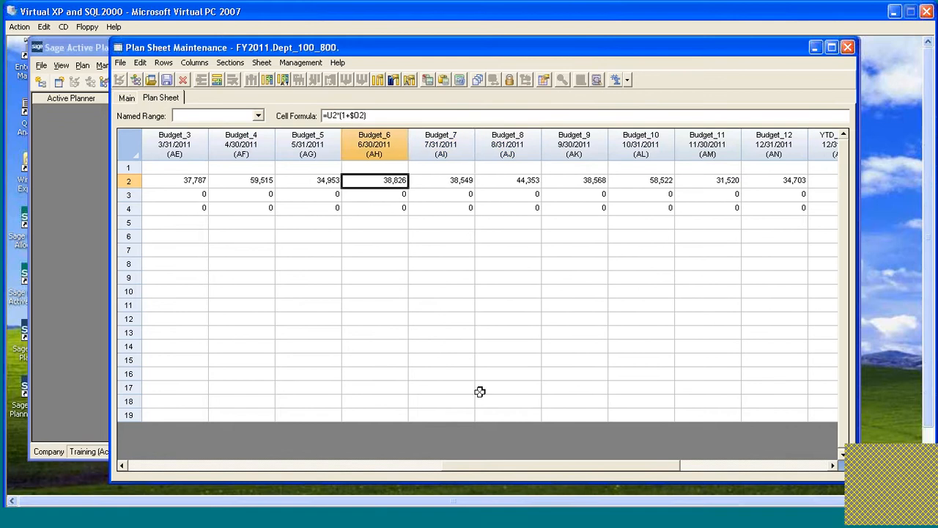
# Review the Regular Salaries prior-year actuals and the YTD_PriorAct, Budget_7 and YTD_Budget formulas
pyautogui.moveTo(540, 465); pyautogui.dragTo(128, 467)
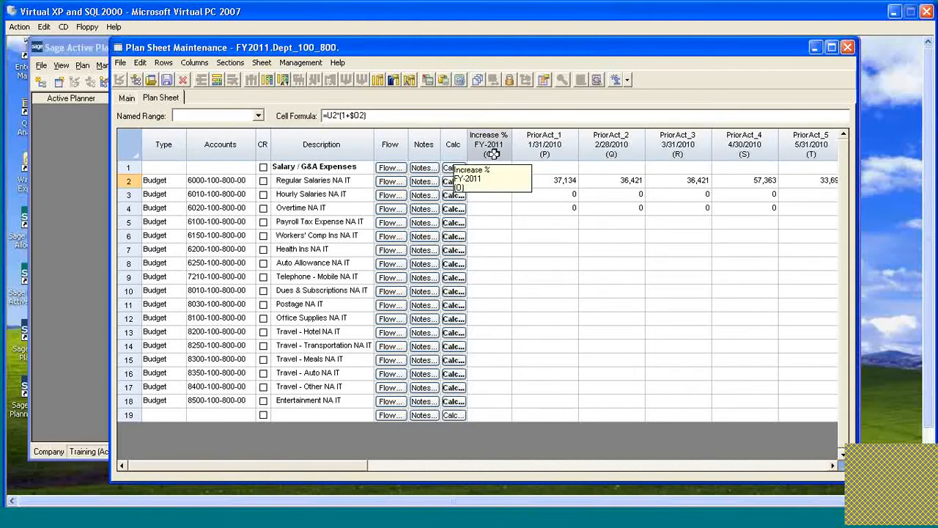
pyautogui.click(565, 181)
pyautogui.click(624, 180)
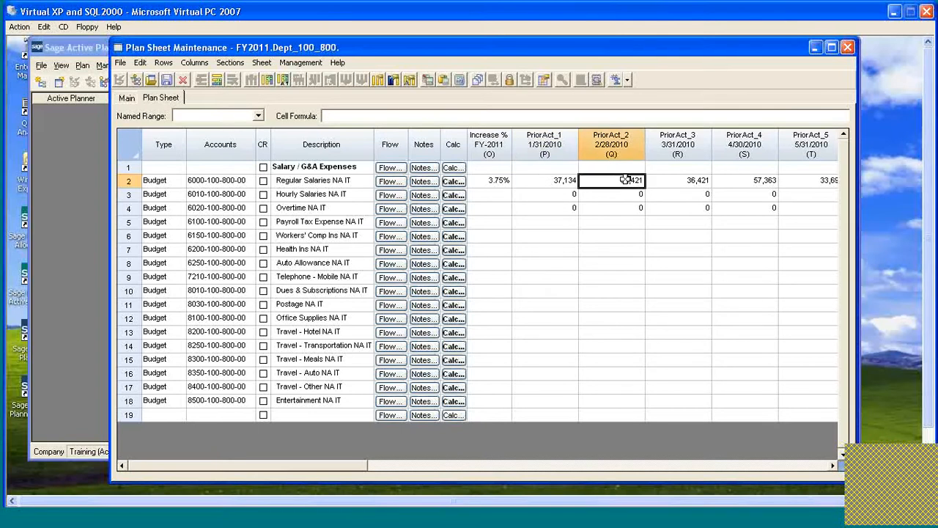
pyautogui.click(692, 180)
pyautogui.click(557, 180)
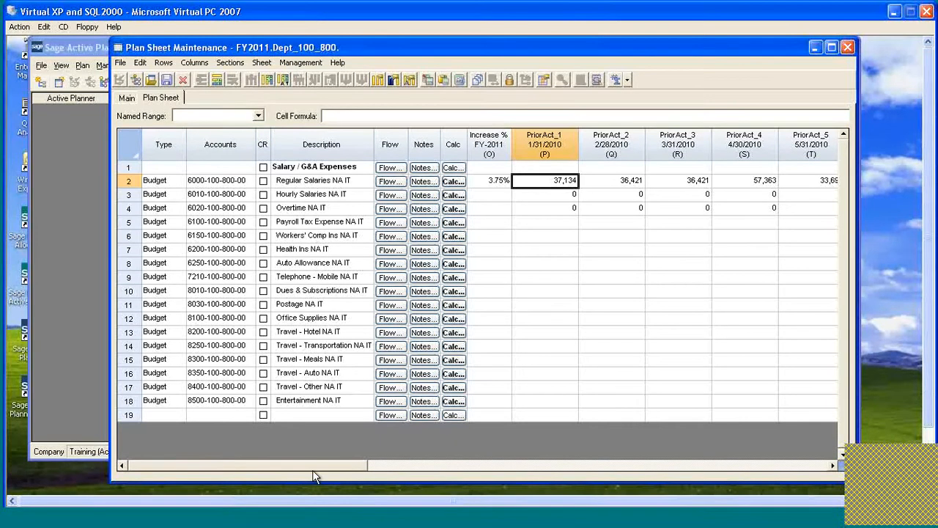
pyautogui.moveTo(317, 467); pyautogui.dragTo(551, 466)
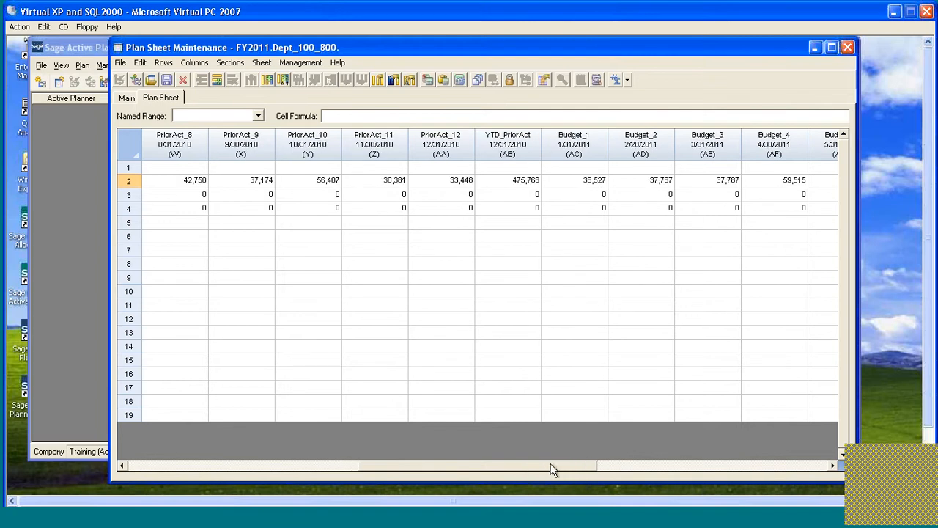
pyautogui.click(519, 183)
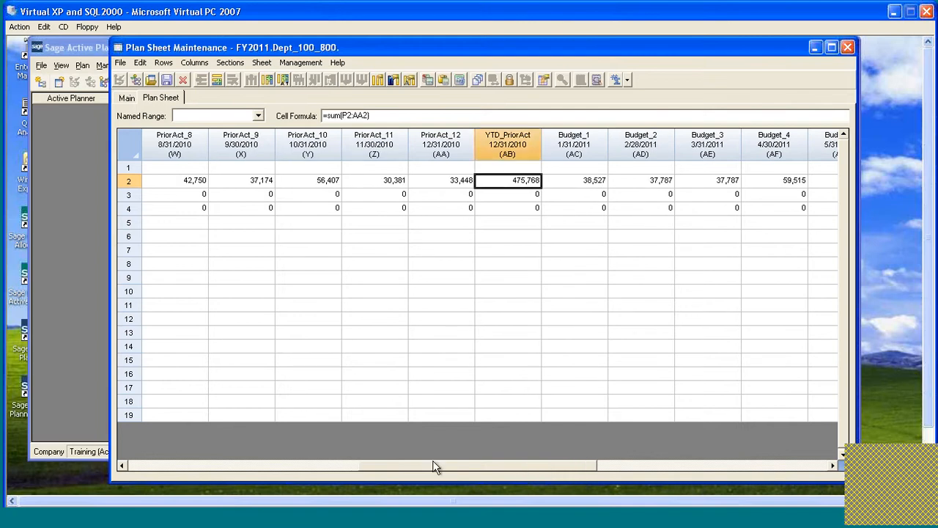
pyautogui.moveTo(454, 465); pyautogui.dragTo(555, 469)
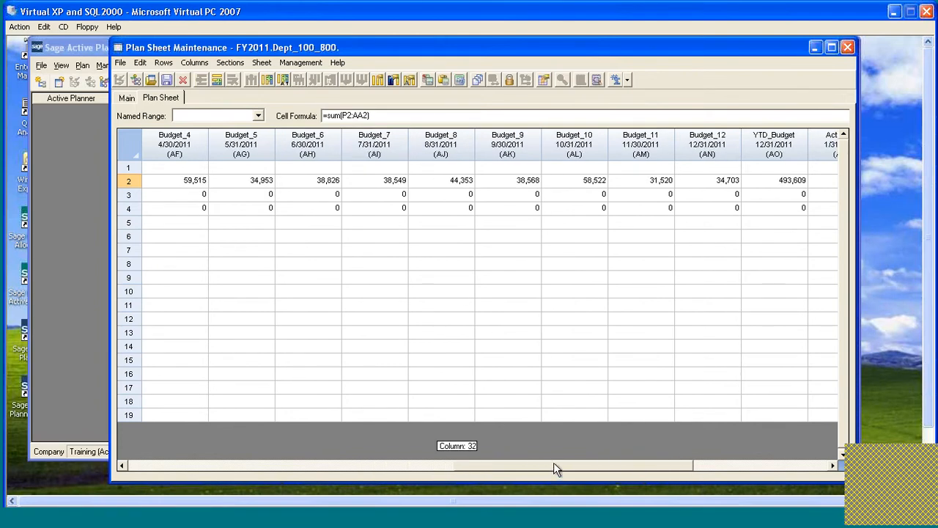
pyautogui.click(392, 183)
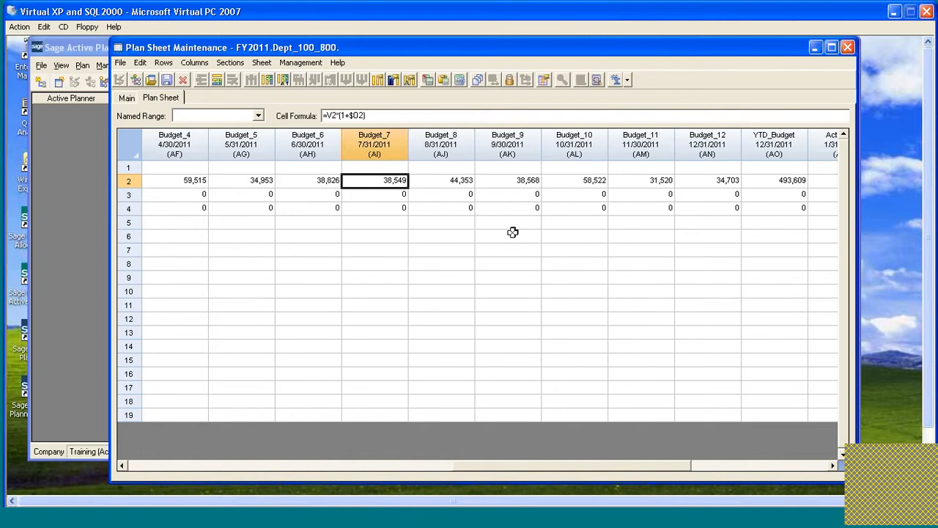
pyautogui.moveTo(662, 469); pyautogui.dragTo(726, 470)
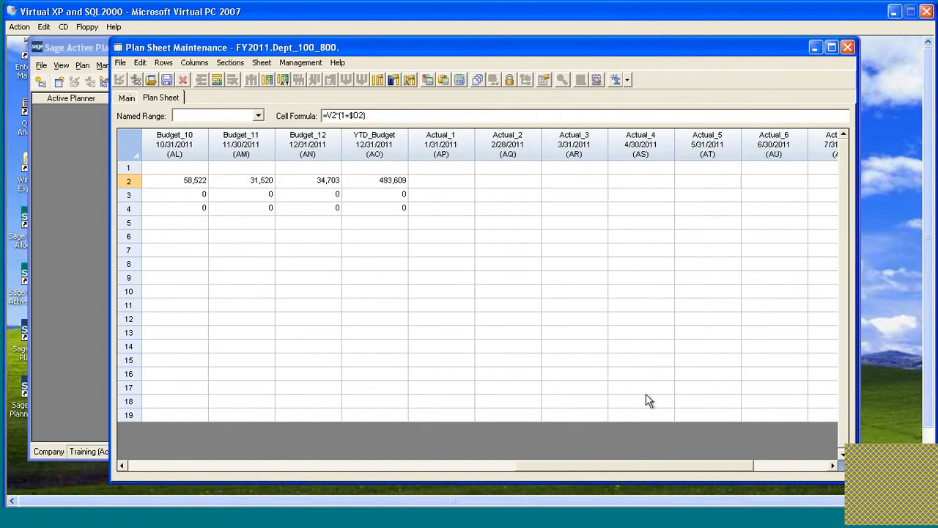
pyautogui.click(381, 182)
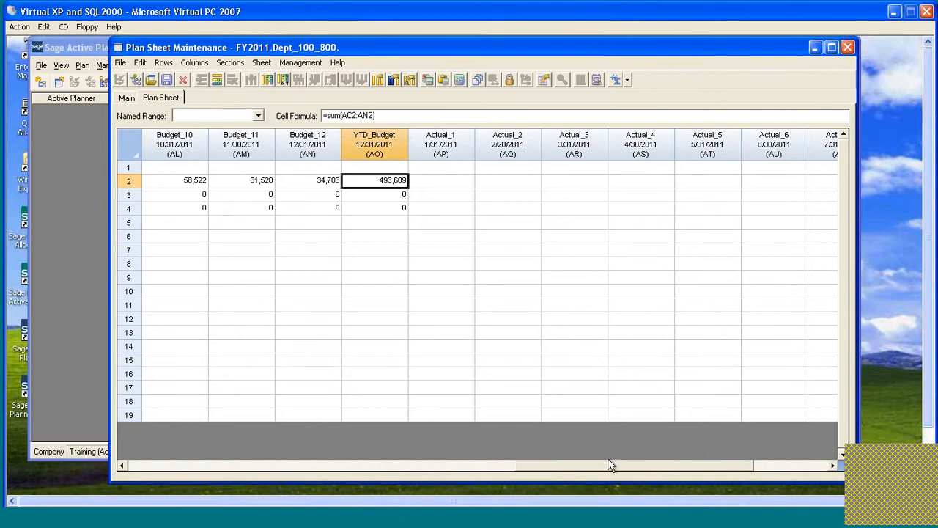
pyautogui.moveTo(662, 469); pyautogui.dragTo(214, 466)
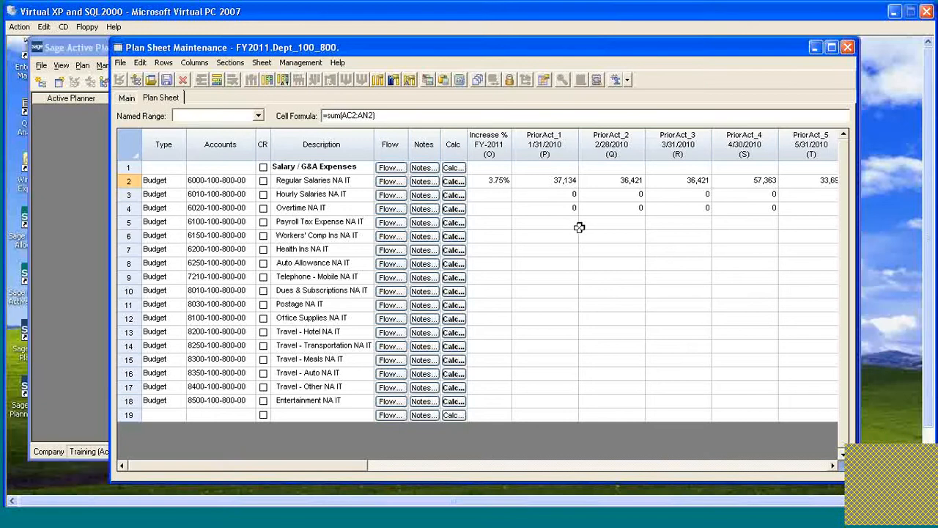
# Go through the Increase % cells from the Regular Salaries row down to the Health Ins row
pyautogui.click(490, 181)
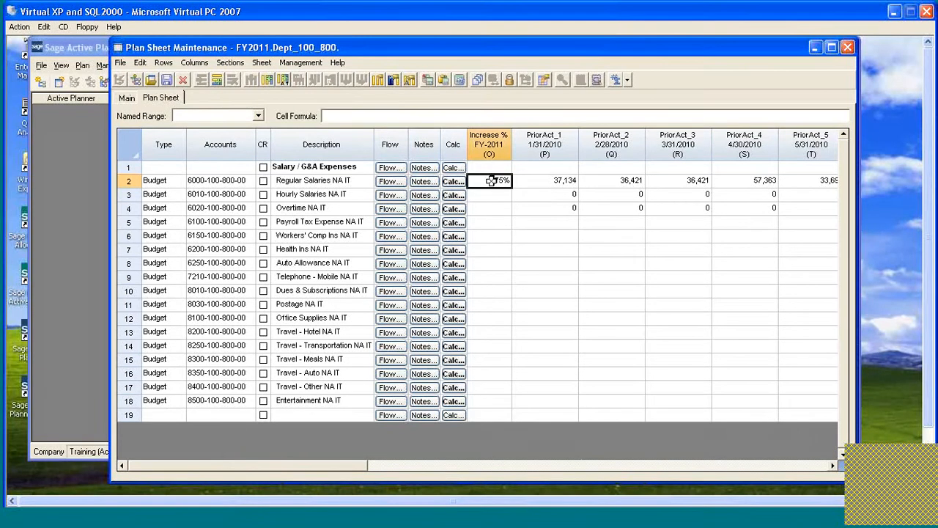
pyautogui.click(489, 195)
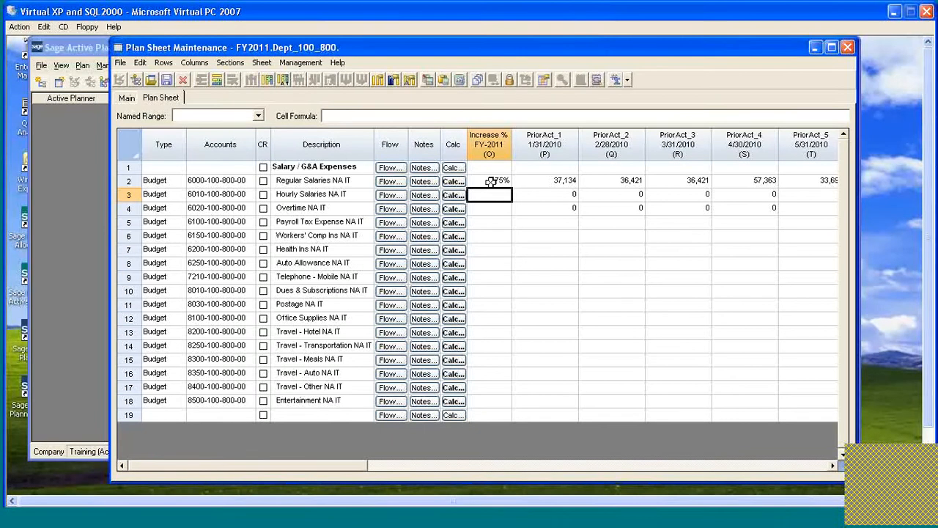
pyautogui.click(492, 180)
pyautogui.click(488, 198)
pyautogui.click(486, 209)
pyautogui.click(488, 221)
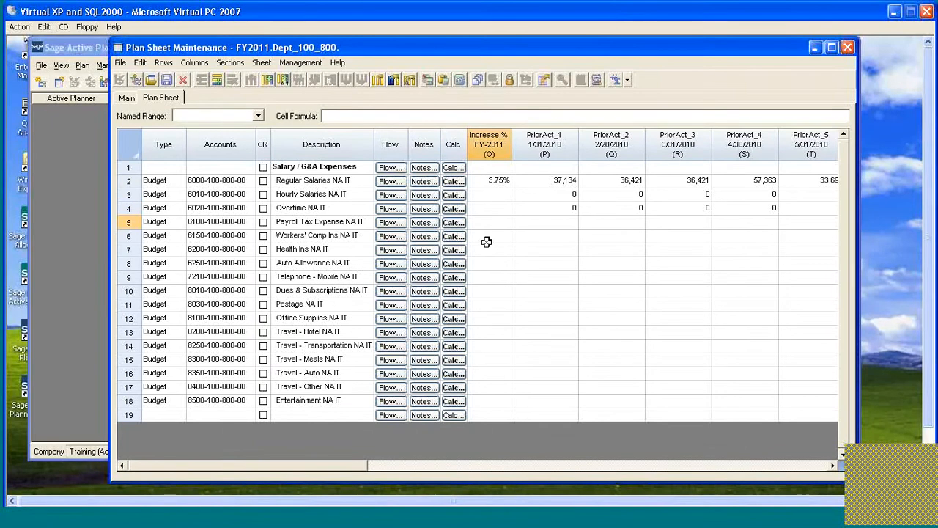
pyautogui.click(484, 237)
pyautogui.click(484, 250)
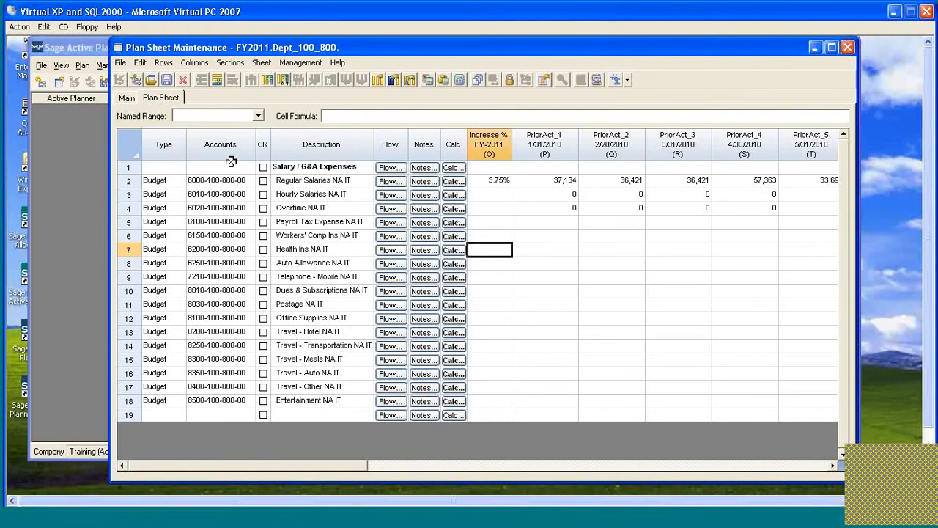
# Lock all cells of the plan sheet through the cell format protection, and clear the whole-sheet selection
pyautogui.click(132, 143)
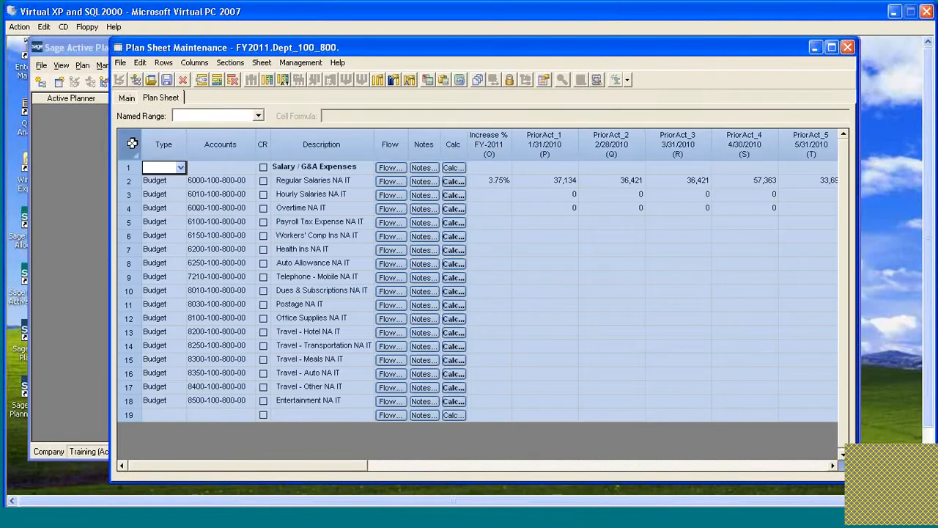
pyautogui.click(543, 80)
pyautogui.click(513, 180)
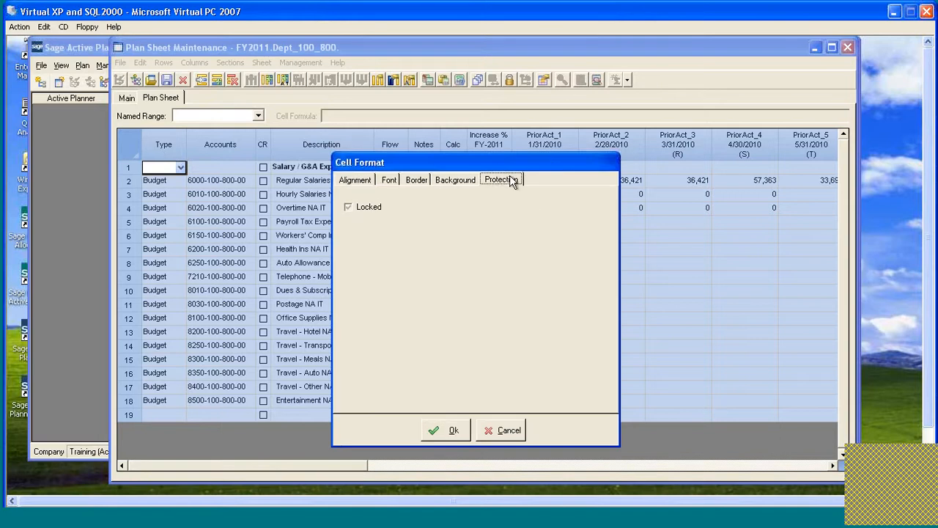
pyautogui.click(350, 213)
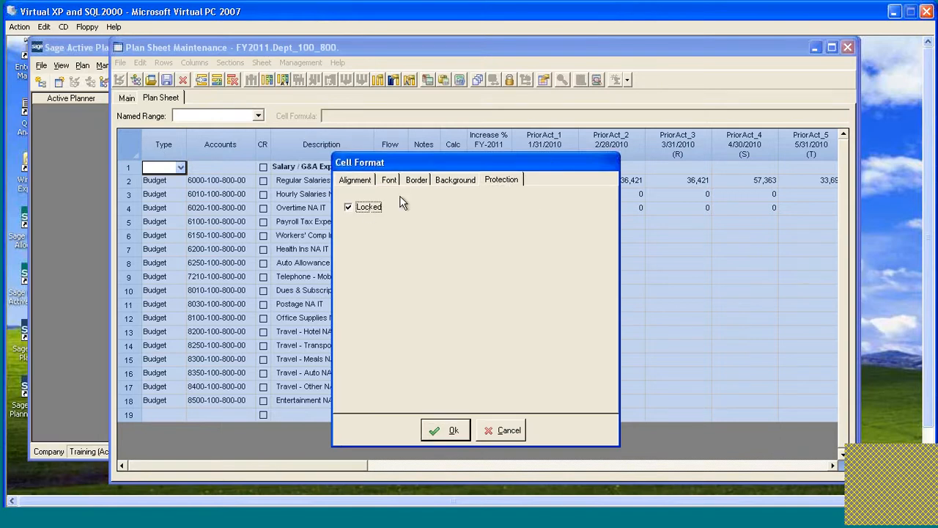
pyautogui.click(449, 430)
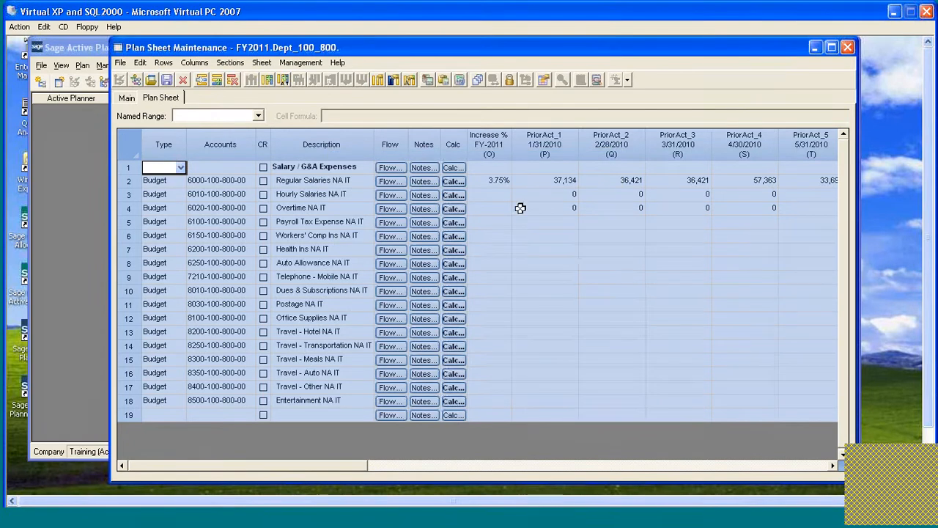
pyautogui.click(541, 207)
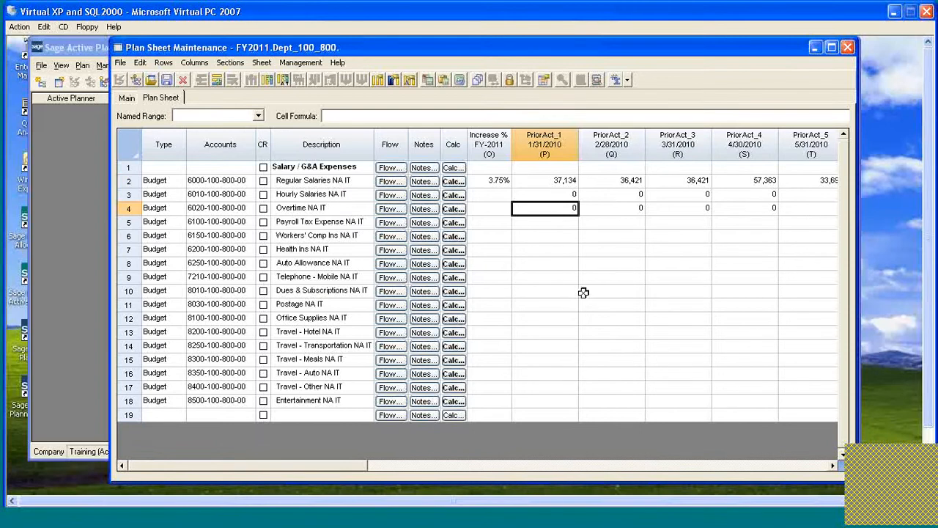
# Unlock the Increase % cell of the Regular Salaries row through the cell format protection
pyautogui.click(491, 182)
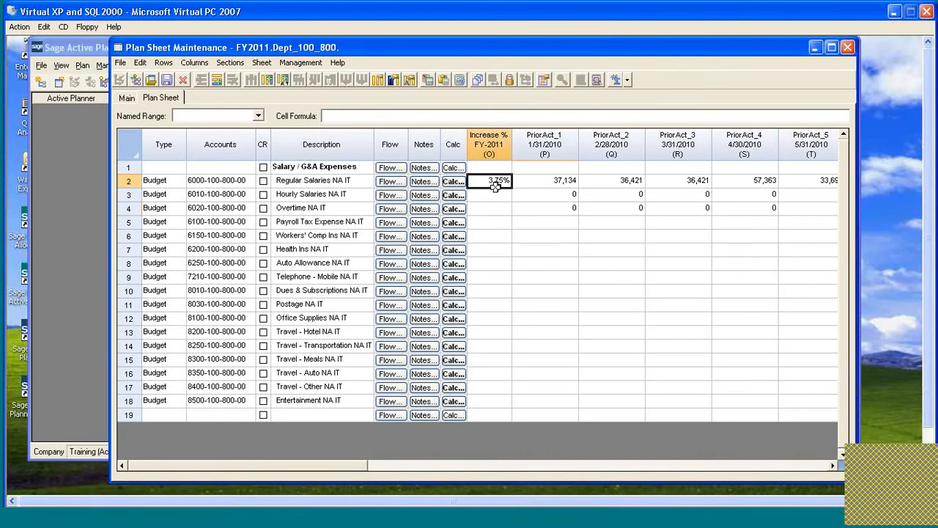
pyautogui.click(544, 81)
pyautogui.moveTo(547, 163); pyautogui.dragTo(545, 141)
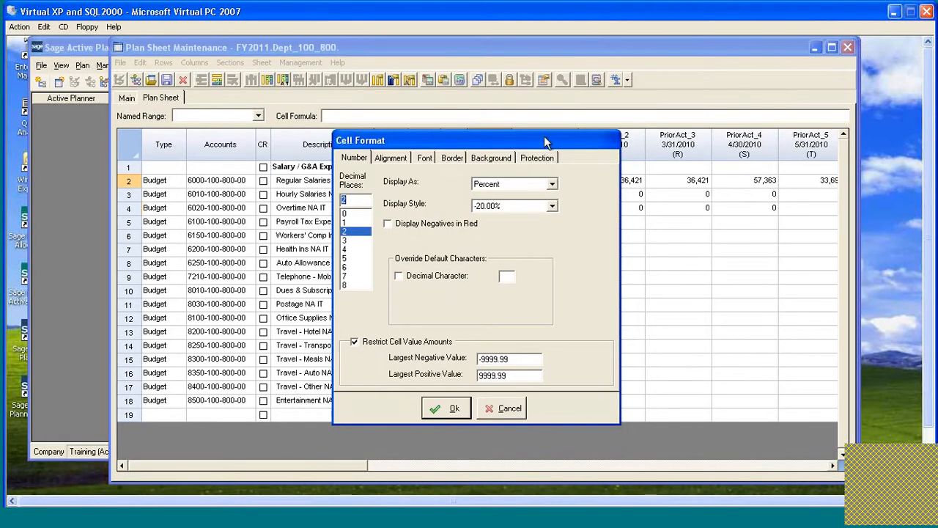
pyautogui.click(546, 158)
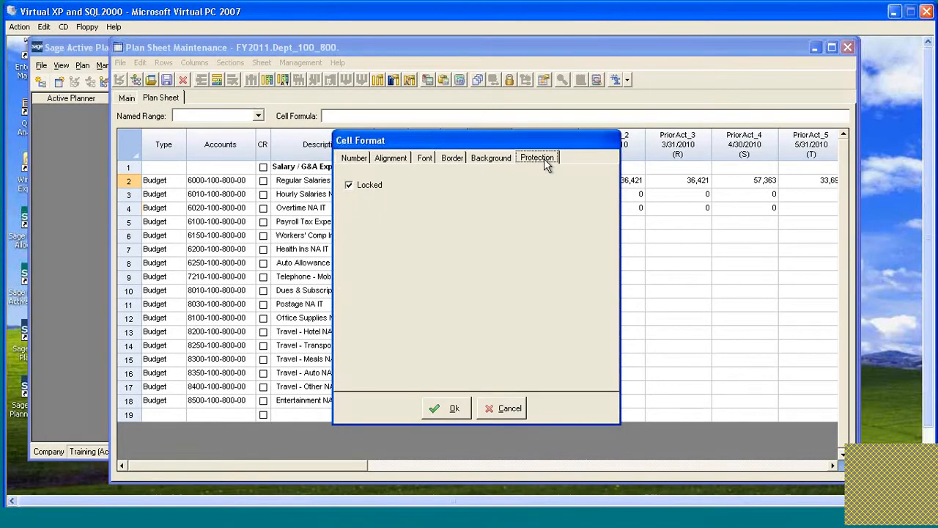
pyautogui.click(349, 185)
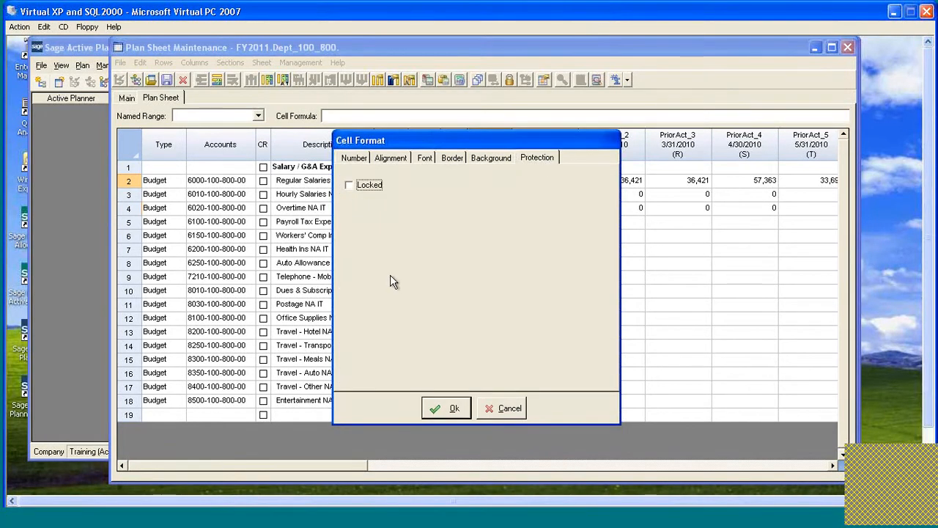
# Give the Regular Salaries Increase % cell a yellow background and apply the cell format
pyautogui.click(490, 158)
pyautogui.click(557, 195)
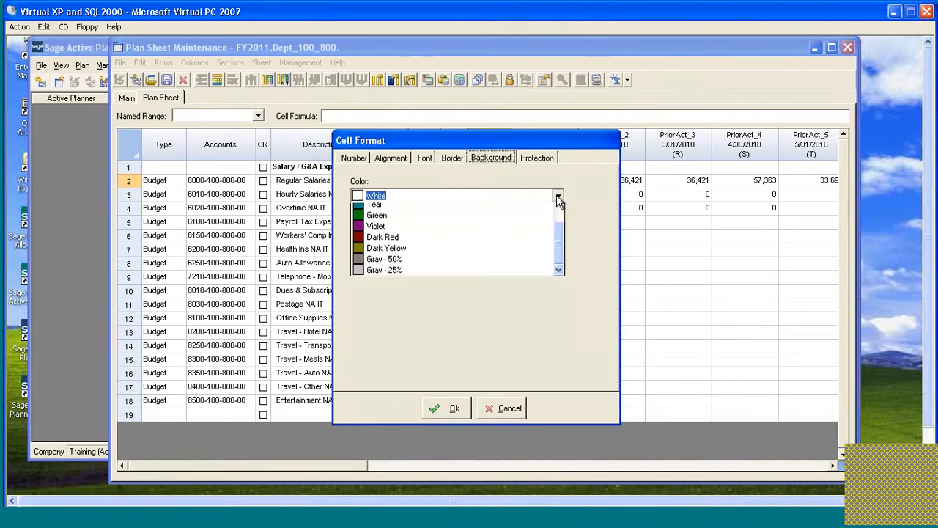
pyautogui.scroll(3, 501, 238)
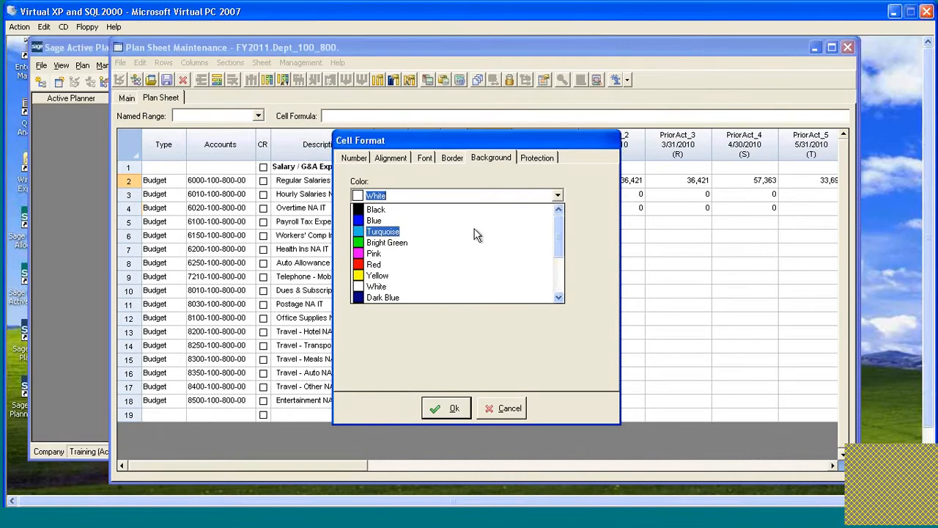
pyautogui.click(376, 275)
pyautogui.click(441, 409)
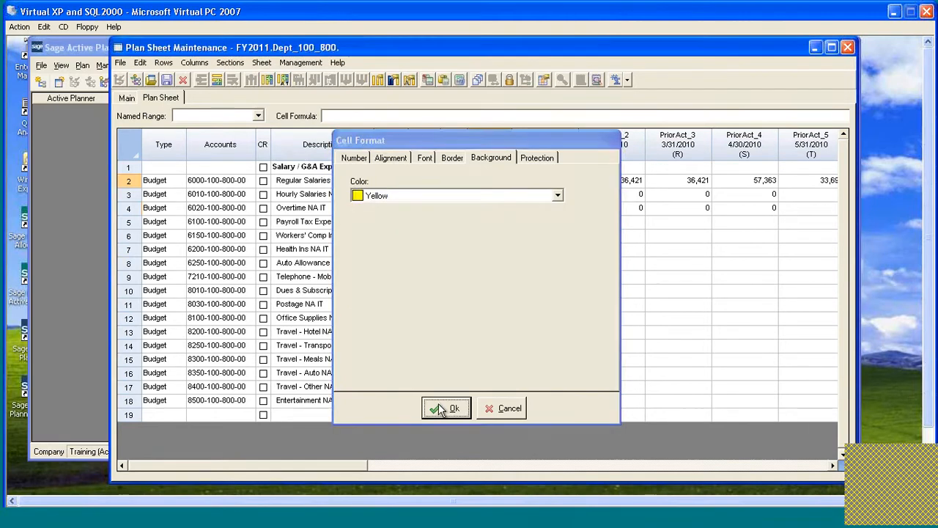
pyautogui.click(509, 264)
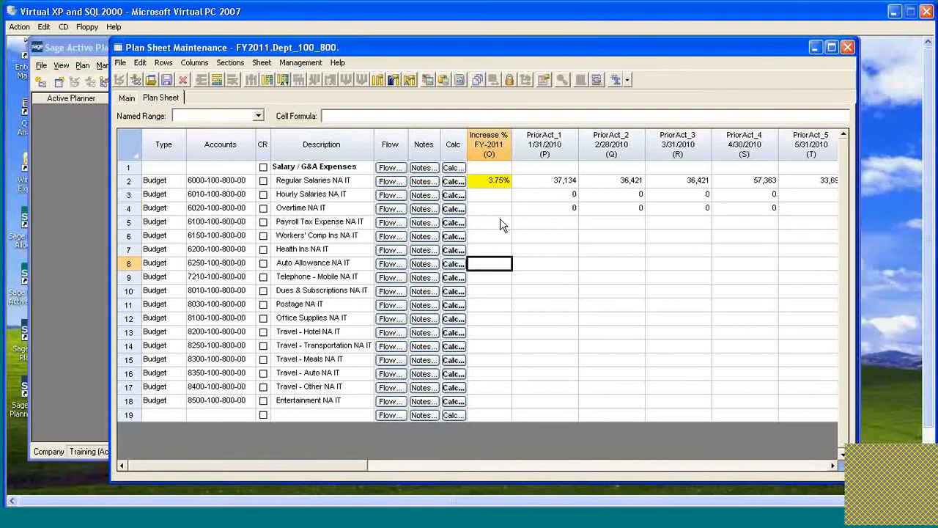
# Set the Increase % of the Regular Salaries row to 0
pyautogui.click(490, 181)
pyautogui.write('0')
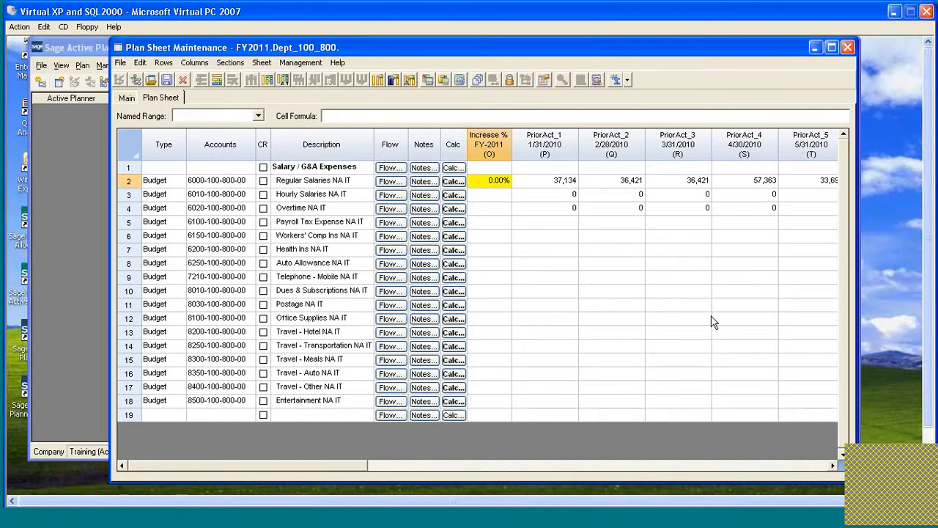
pyautogui.press('Tab')
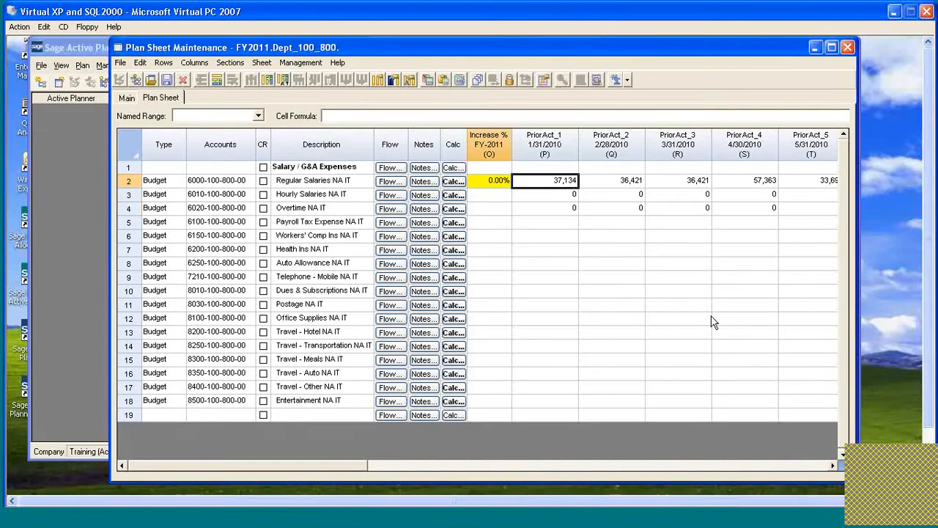
# Fill the Regular Salaries row from Increase % through YTD_Actual down to the Entertainment row
pyautogui.click(490, 181)
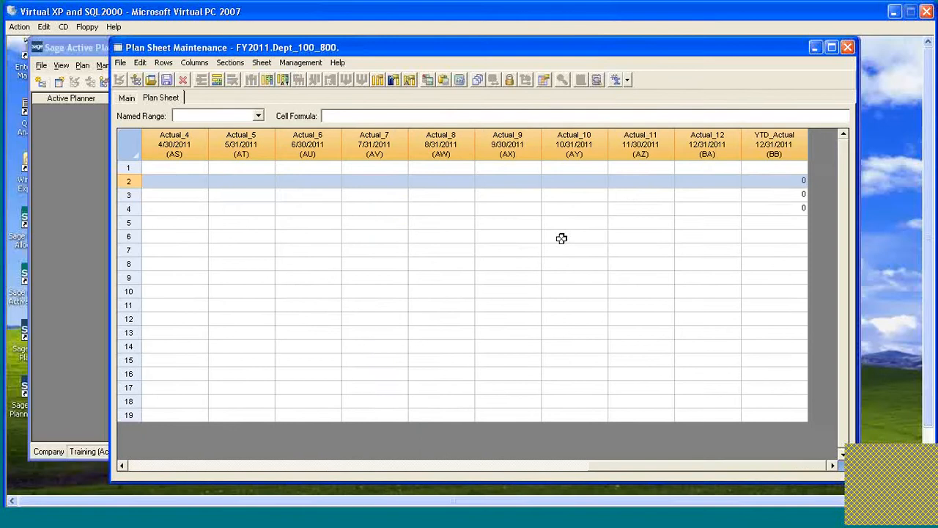
pyautogui.hotkey('shift', 'Down')
pyautogui.hotkey('shift', 'Down')
pyautogui.hotkey('shift', 'Down')
pyautogui.hotkey('shift', 'Down')
pyautogui.hotkey('shift', 'Down')
pyautogui.hotkey('shift', 'Down')
pyautogui.hotkey('shift', 'Down')
pyautogui.hotkey('shift', 'Down')
pyautogui.hotkey('shift', 'Down')
pyautogui.hotkey('shift', 'Down')
pyautogui.hotkey('shift', 'Down')
pyautogui.hotkey('shift', 'Down')
pyautogui.hotkey('shift', 'Down')
pyautogui.hotkey('shift', 'Down')
pyautogui.hotkey('shift', 'Down')
pyautogui.hotkey('shift', 'Down')
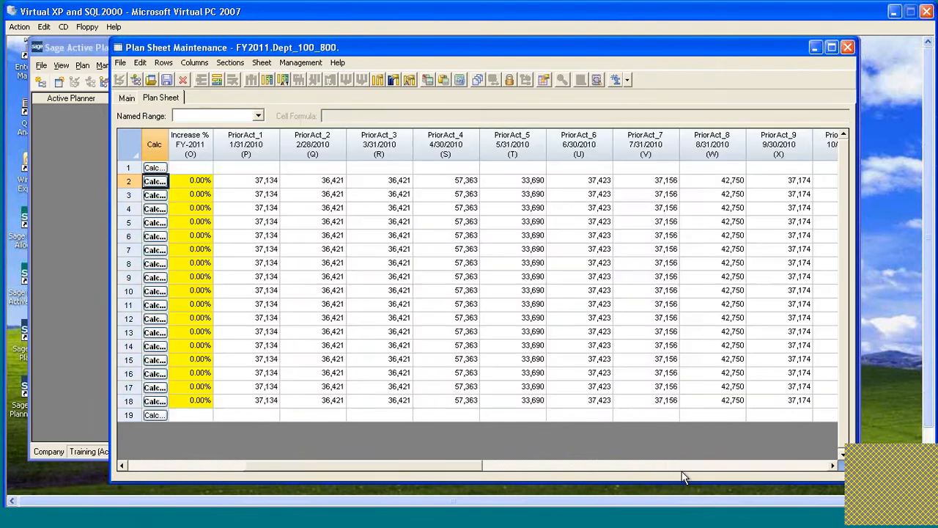
# Refresh the calculations for the whole plan sheet, close the report and check the budget month columns
pyautogui.moveTo(430, 465); pyautogui.dragTo(203, 465)
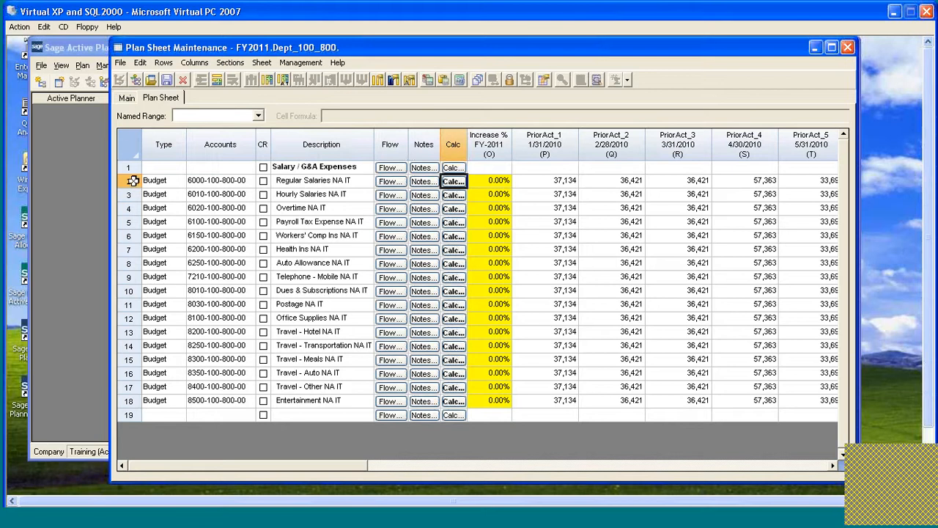
pyautogui.click(128, 144)
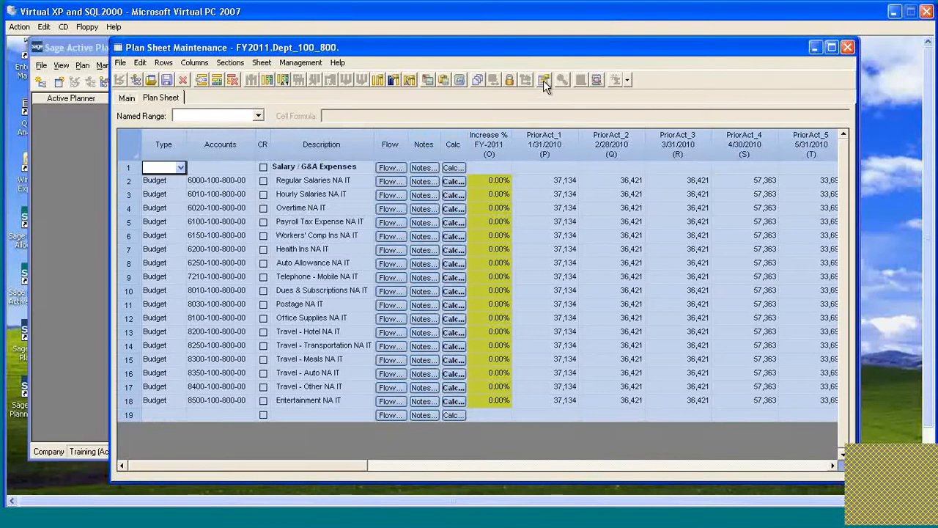
pyautogui.click(460, 79)
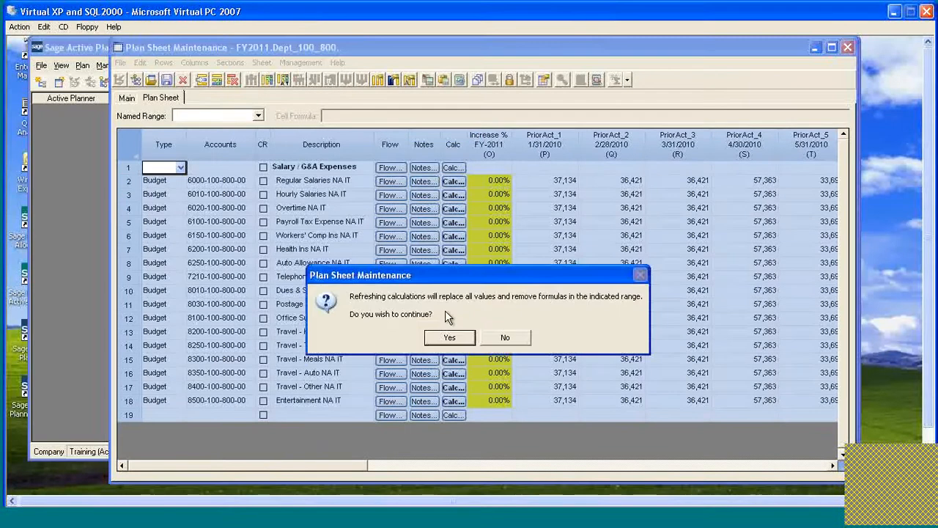
pyautogui.click(441, 339)
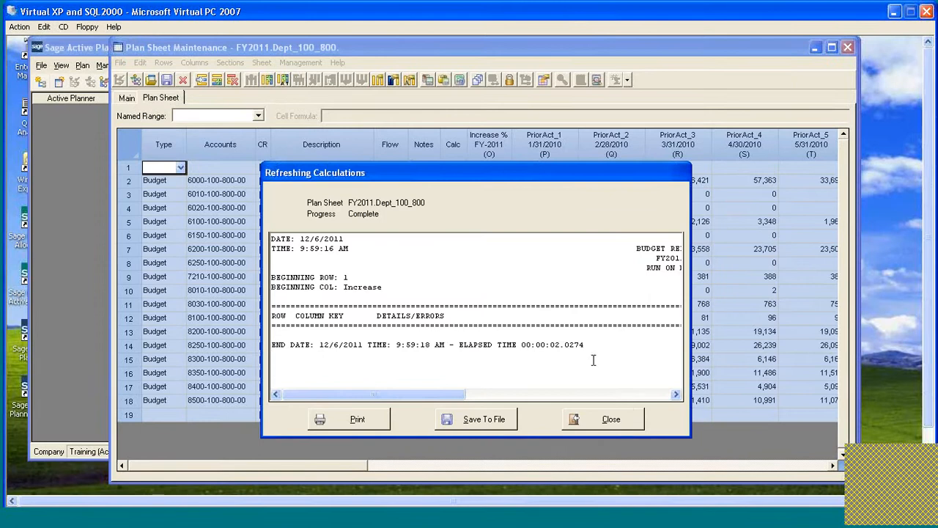
pyautogui.click(620, 420)
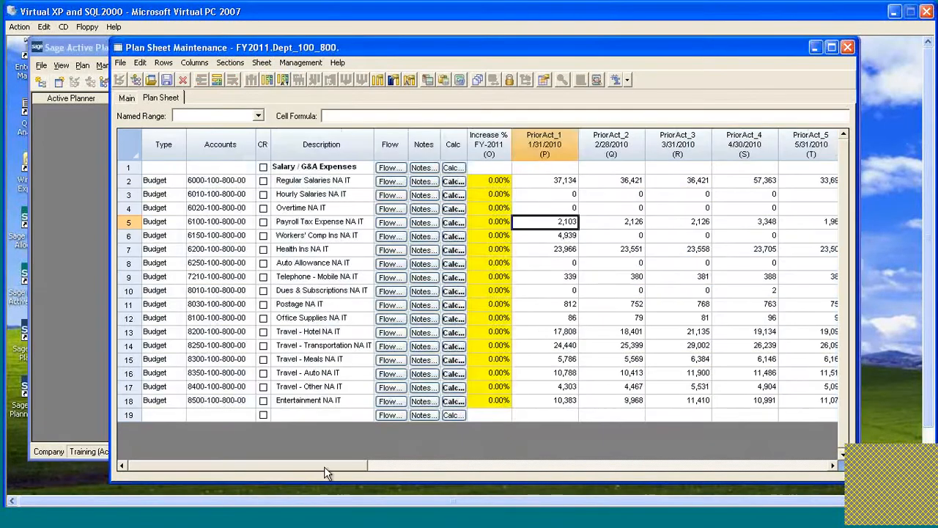
pyautogui.moveTo(324, 466); pyautogui.dragTo(633, 466)
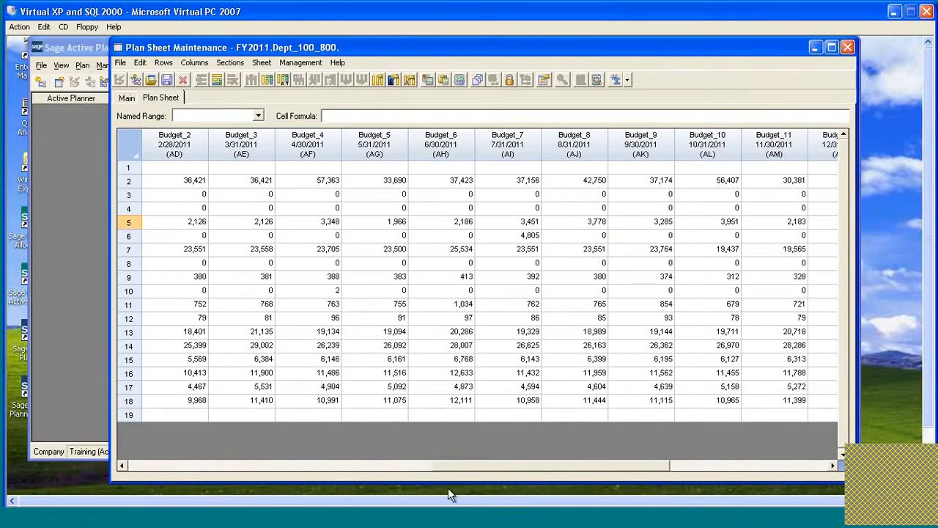
pyautogui.moveTo(522, 469); pyautogui.dragTo(184, 461)
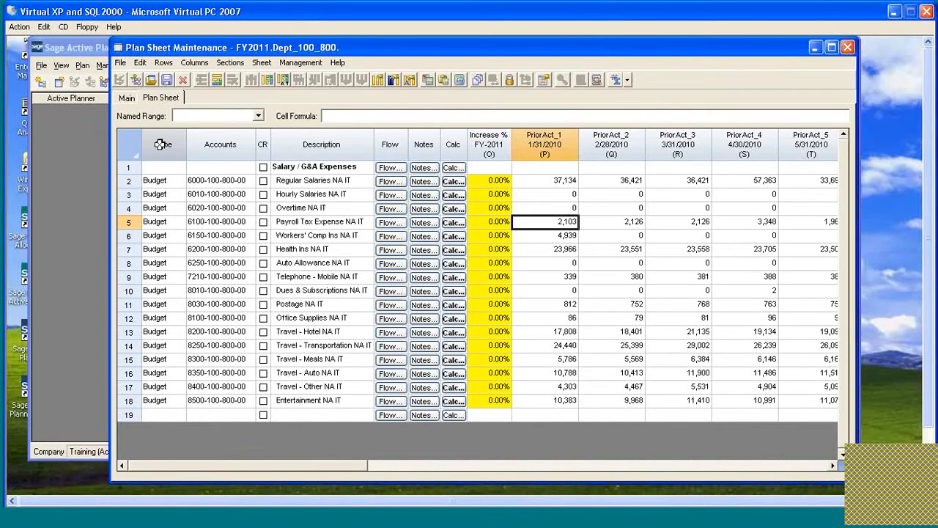
# Try the blank Type option on the Regular Salaries row and set the Type back to Budget
pyautogui.click(167, 182)
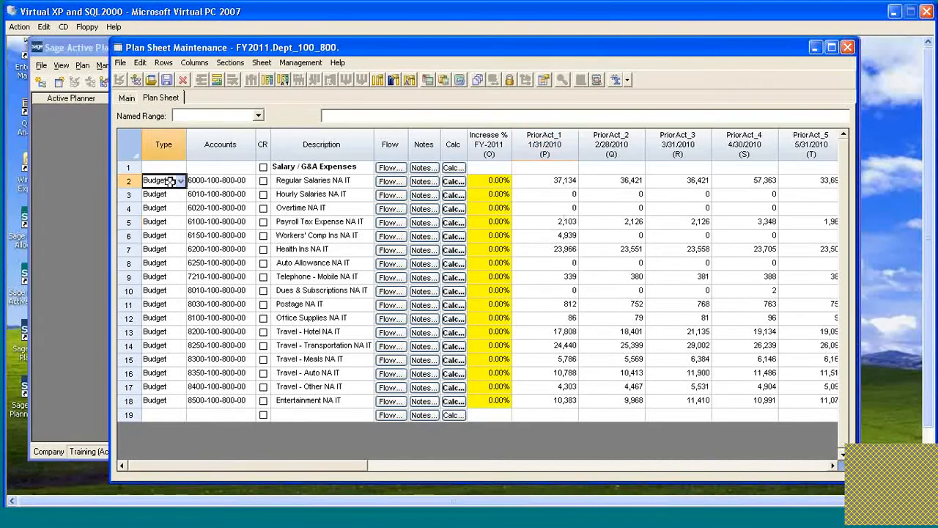
pyautogui.click(167, 182)
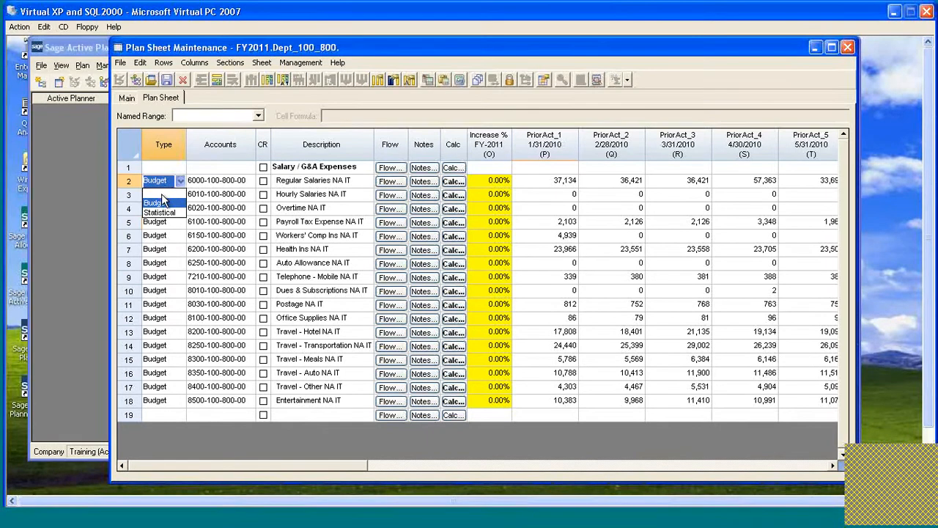
pyautogui.click(162, 195)
pyautogui.click(172, 181)
pyautogui.click(176, 184)
pyautogui.click(168, 204)
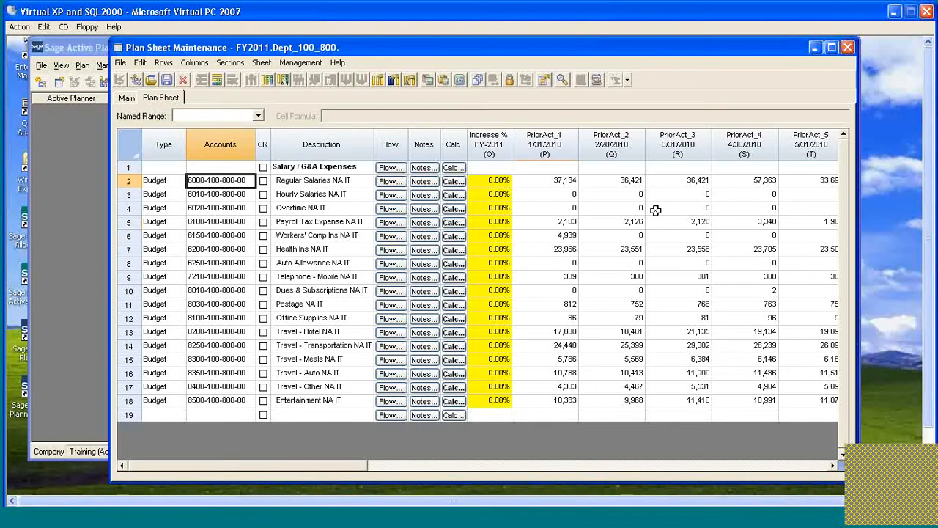
# Review the Budget_3 and Budget_4 amounts from the Regular Salaries row to the Entertainment row
pyautogui.moveTo(315, 466); pyautogui.dragTo(572, 471)
pyautogui.moveTo(519, 181); pyautogui.dragTo(595, 402)
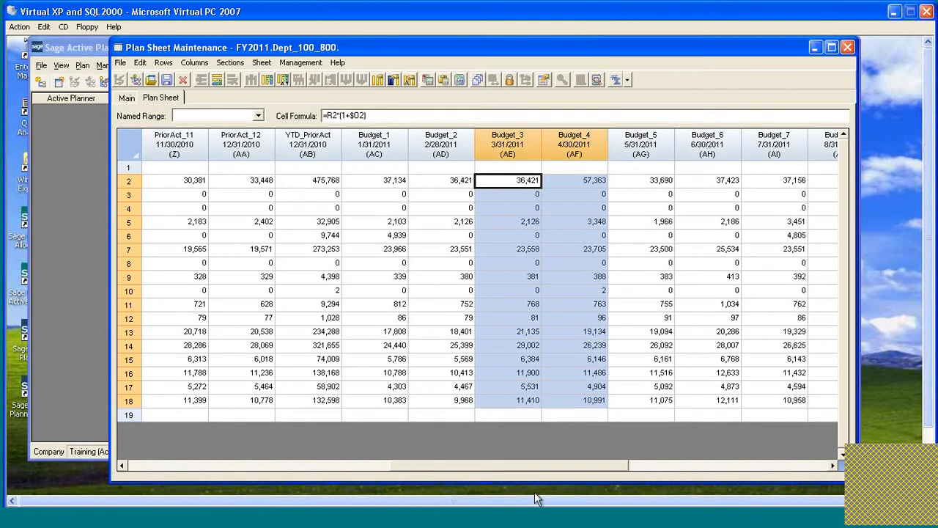
pyautogui.moveTo(522, 469); pyautogui.dragTo(145, 469)
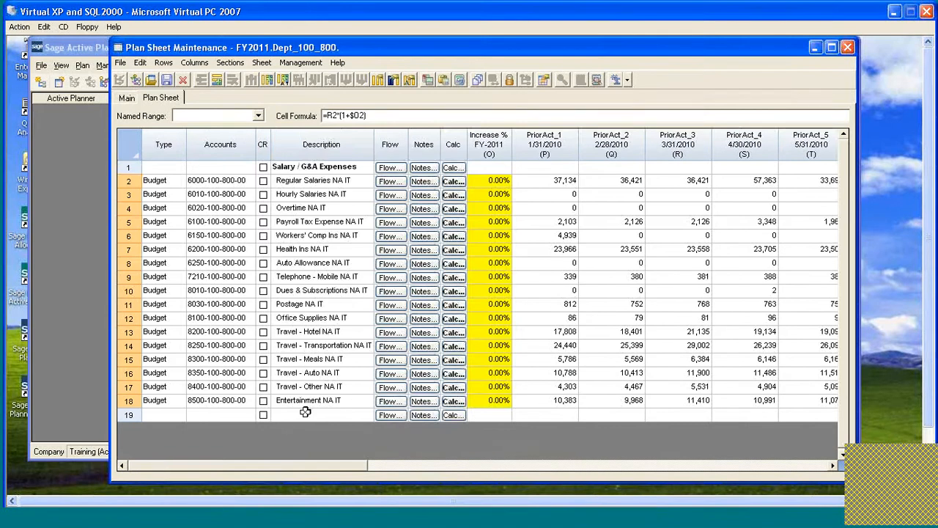
# Enter the description Total in row 19 below the Entertainment row
pyautogui.click(343, 416)
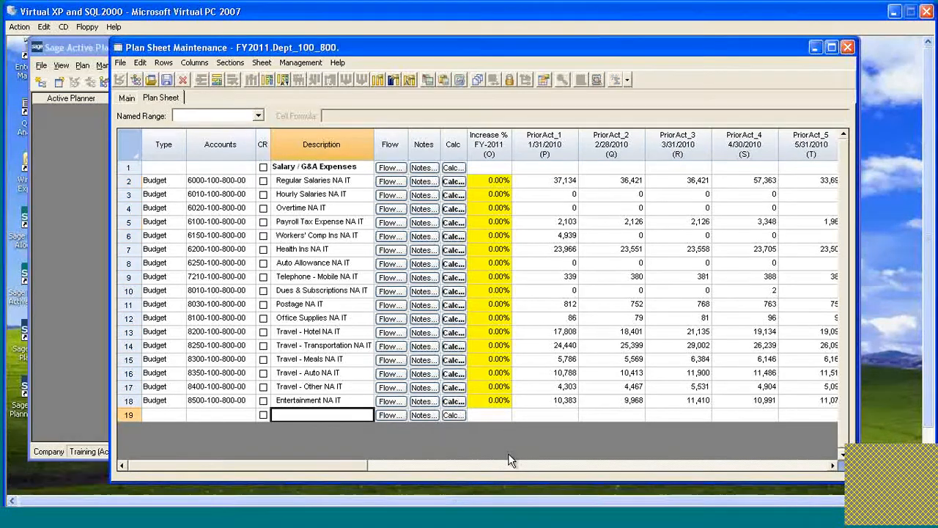
pyautogui.write('Total')
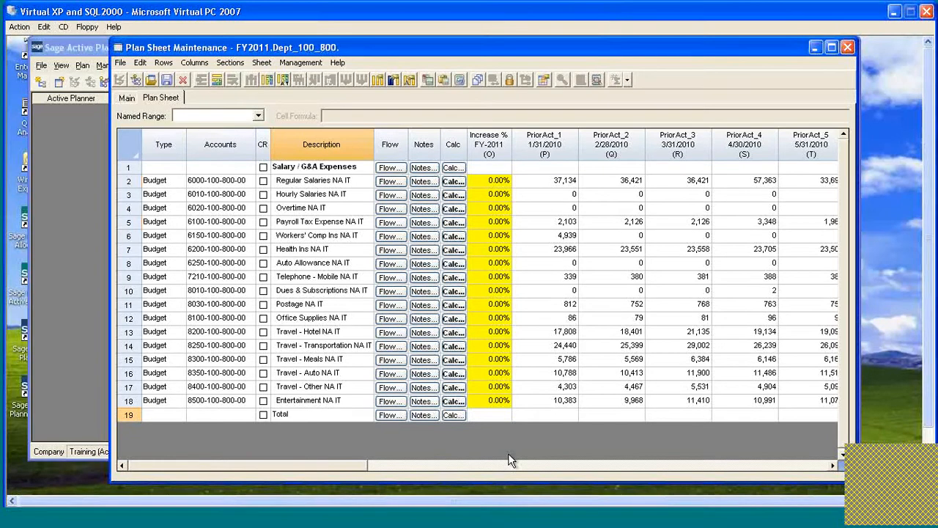
pyautogui.press('Return')
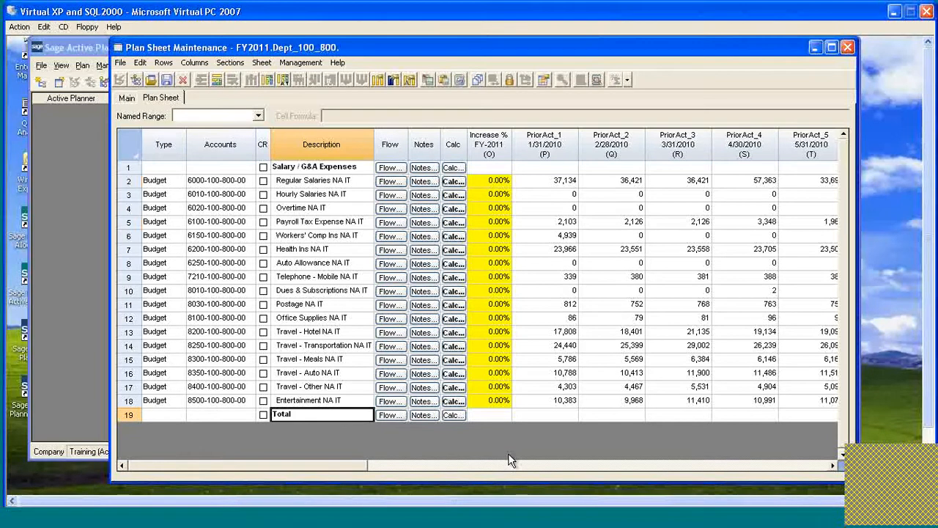
pyautogui.press('Return')
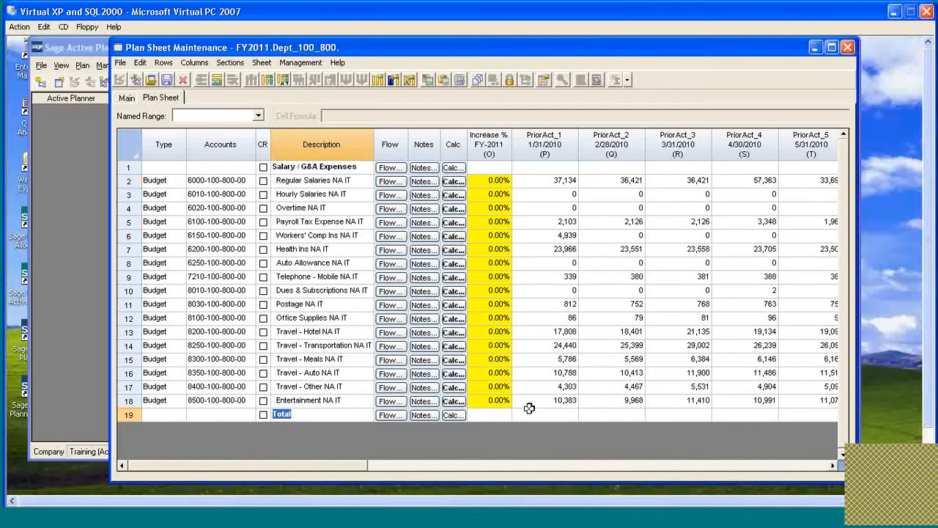
# Sum the PriorAct_1 amounts of rows 2 to 18 into the Total row with the Sum auto-calculation
pyautogui.click(558, 415)
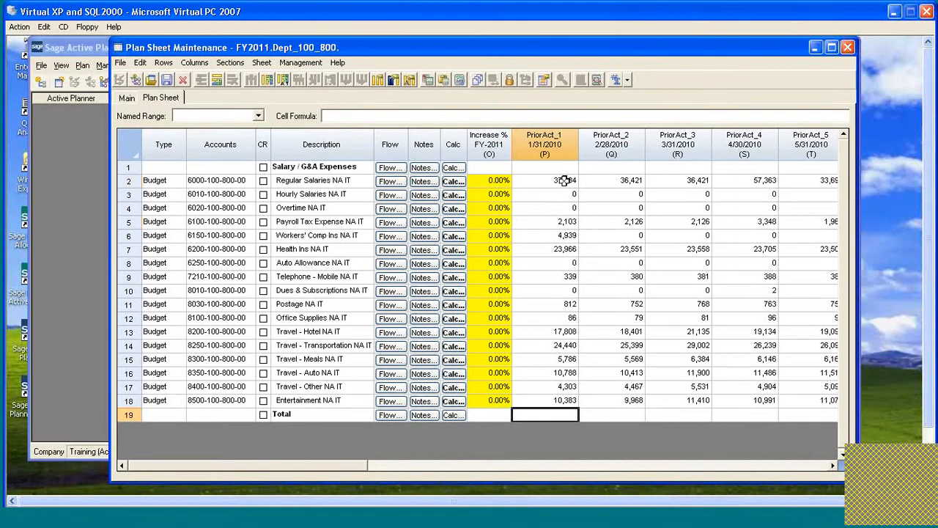
pyautogui.moveTo(564, 179); pyautogui.dragTo(561, 402)
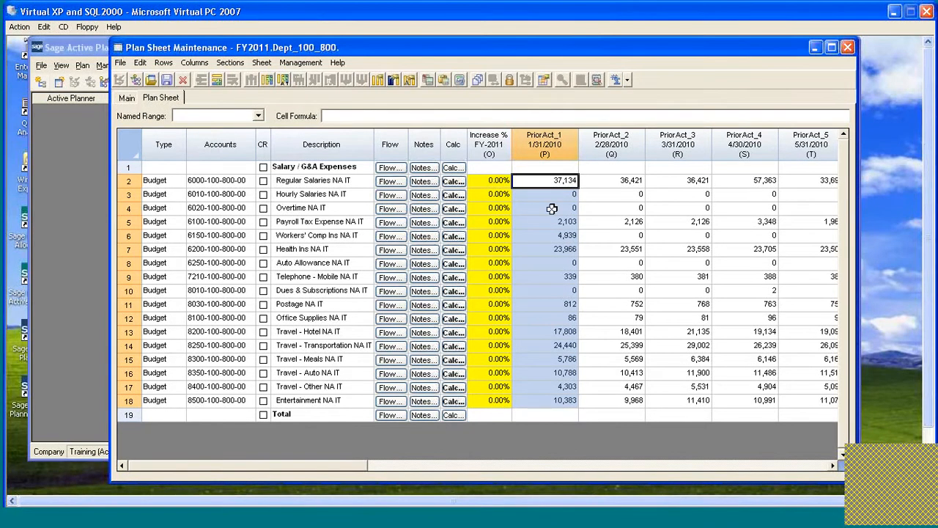
pyautogui.click(628, 80)
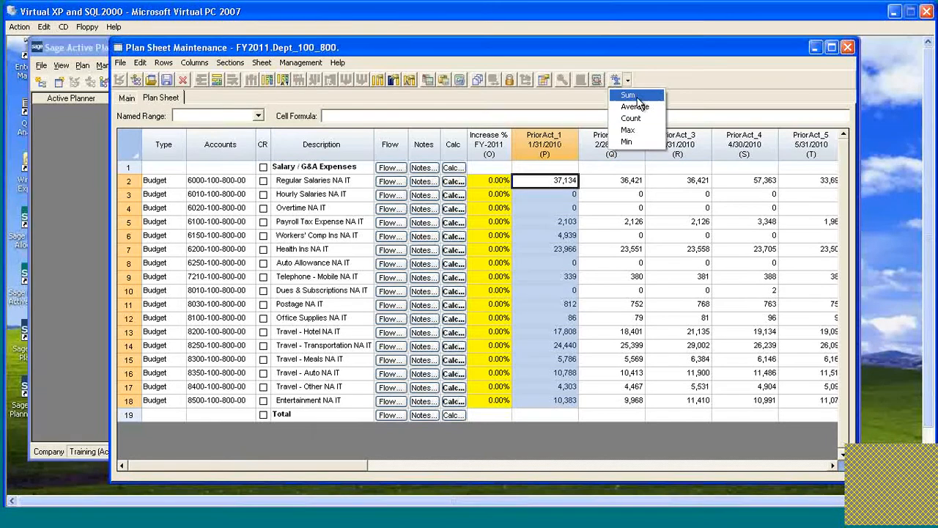
pyautogui.click(640, 97)
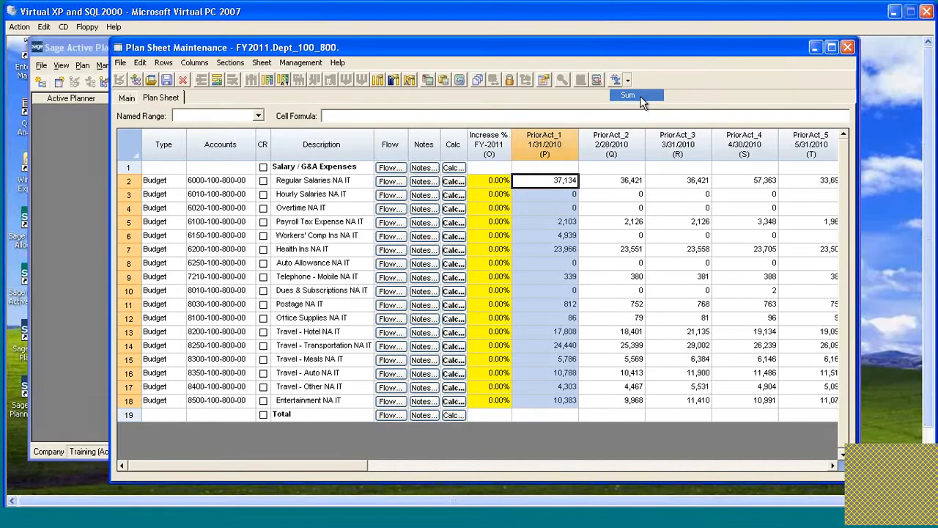
pyautogui.click(561, 414)
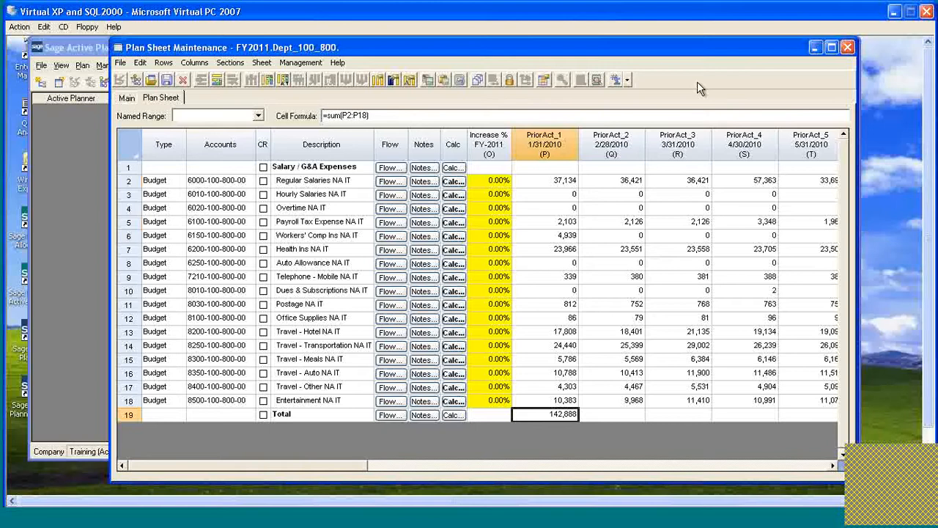
# Fill the PriorAct_1 sum formula across the Total row through YTD_Actual and check the Total cells for PriorAct_2 and PriorAct_3
pyautogui.hotkey('shift', 'End')
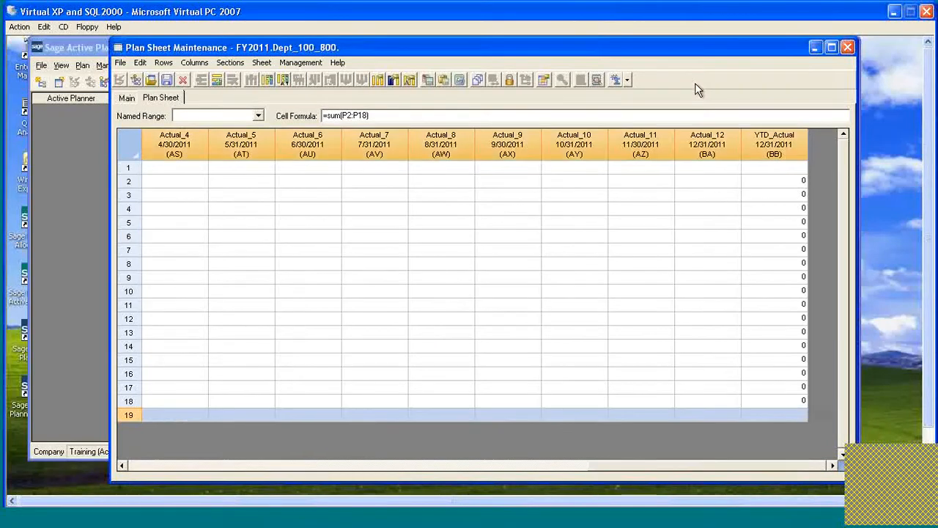
pyautogui.rightClick(426, 423)
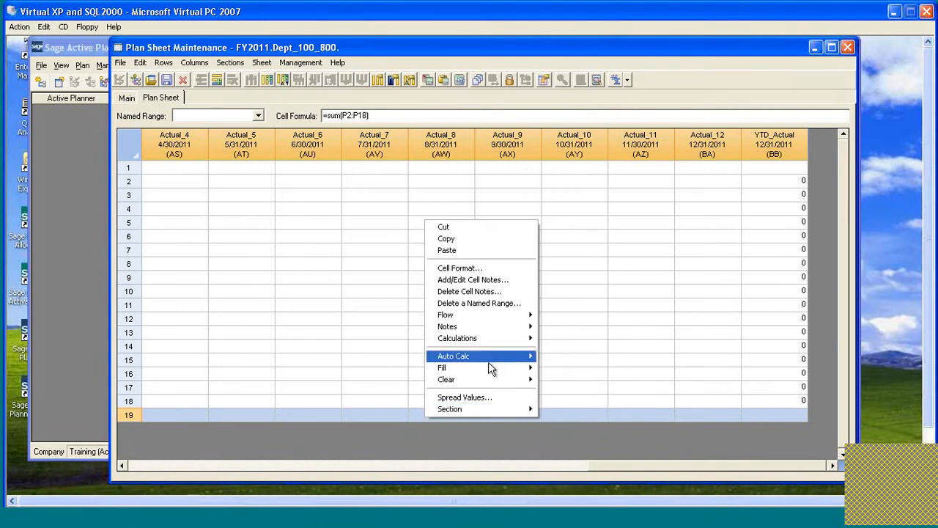
pyautogui.moveTo(499, 373)
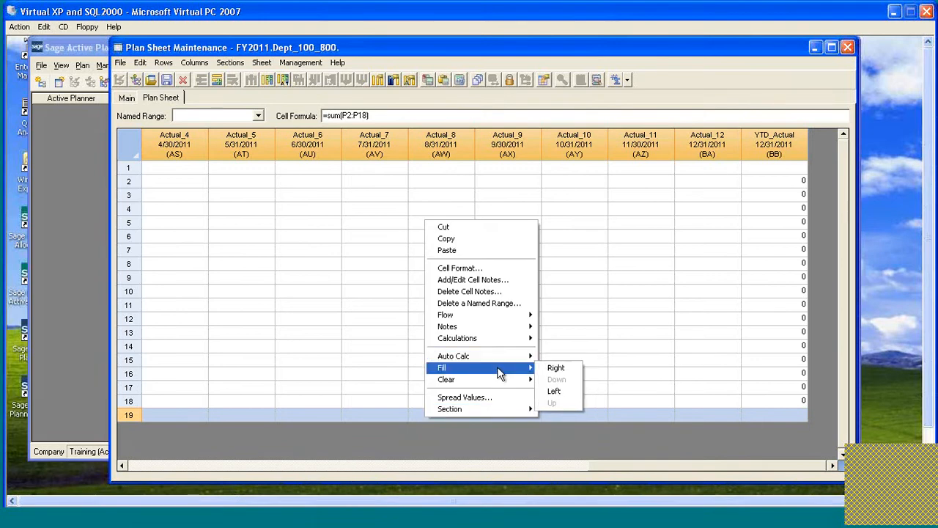
pyautogui.click(561, 368)
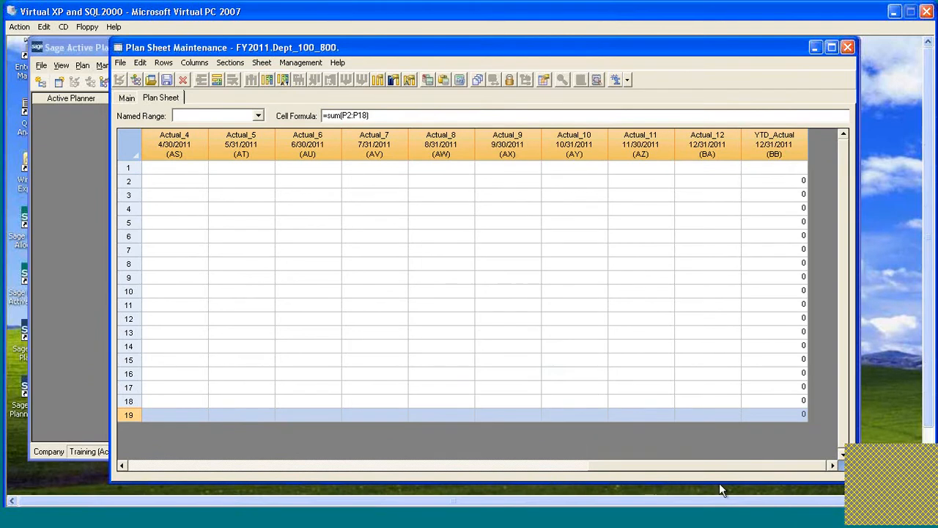
pyautogui.moveTo(720, 466); pyautogui.dragTo(151, 464)
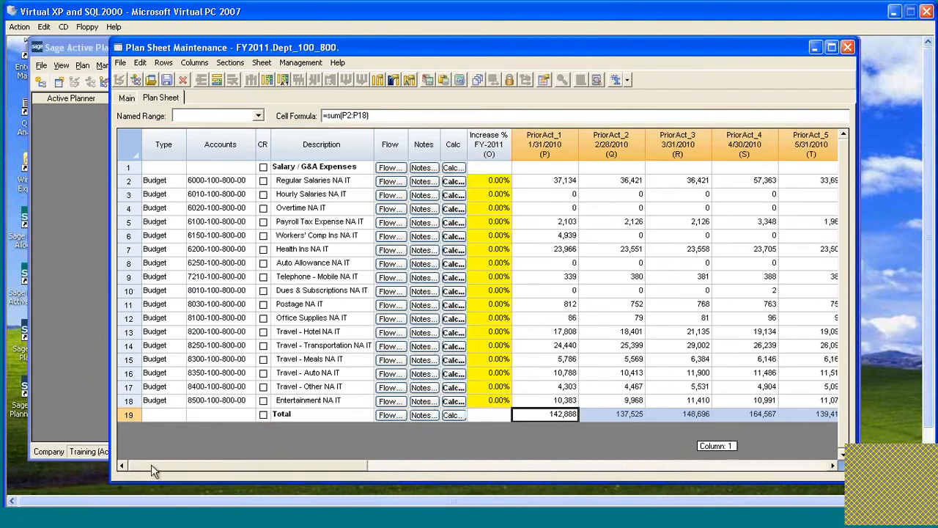
pyautogui.click(634, 415)
pyautogui.click(685, 415)
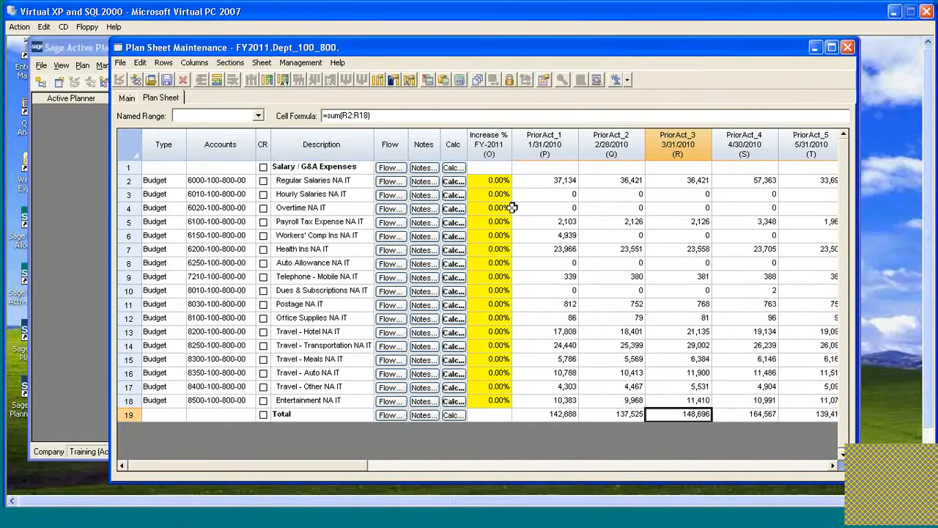
# Remove the Locked protection from the whole Notes column through its cell format
pyautogui.click(424, 147)
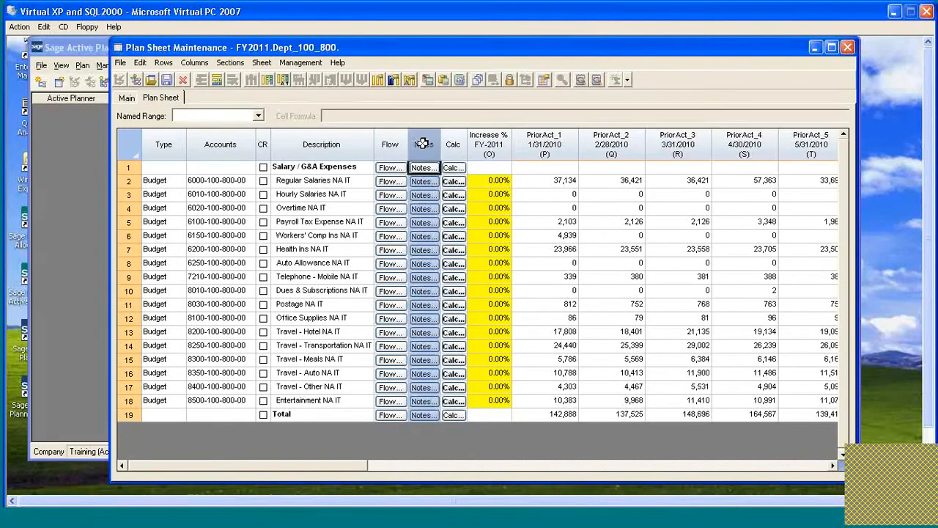
pyautogui.click(544, 79)
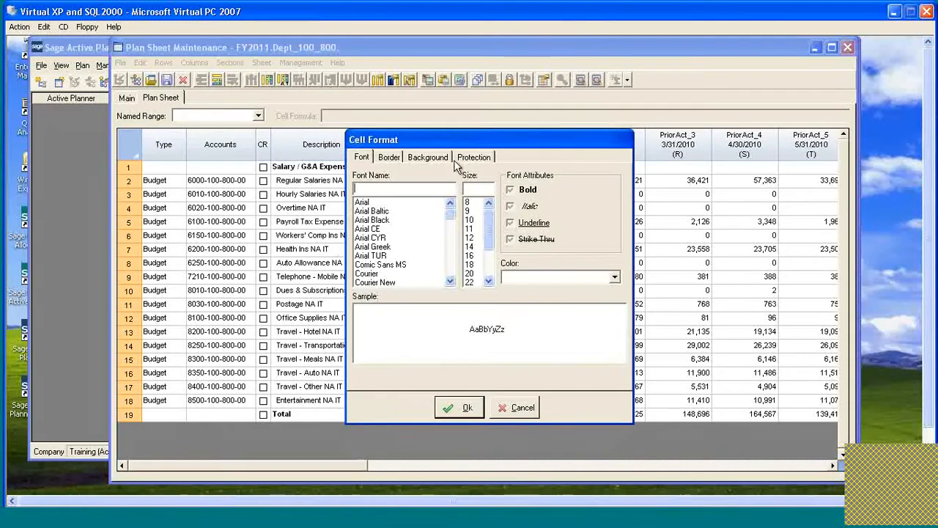
pyautogui.click(475, 158)
pyautogui.click(363, 188)
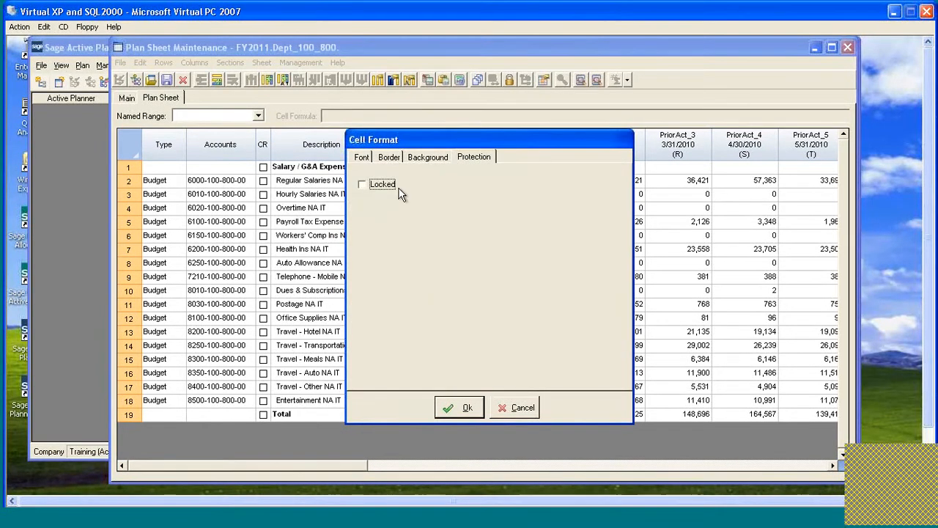
pyautogui.click(460, 408)
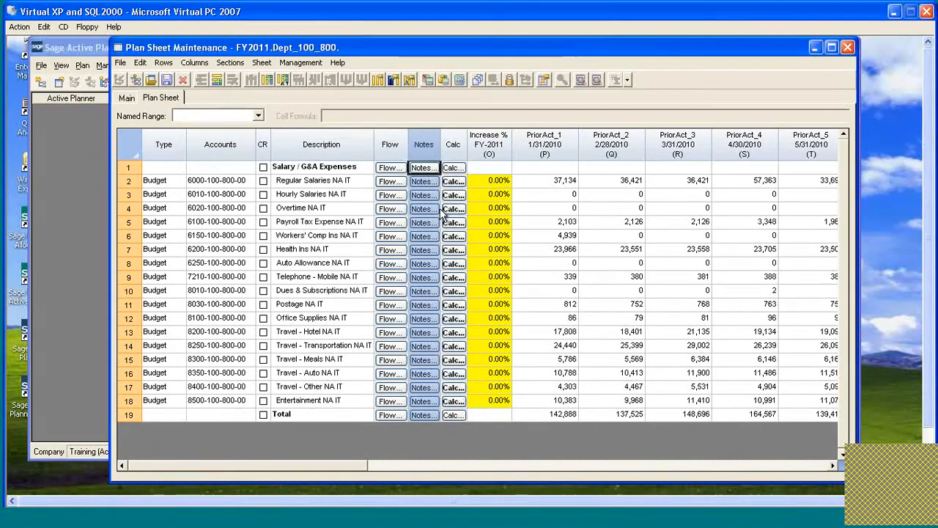
# Try a note reading "Overtime will be same as last year" on the Overtime row and discard it
pyautogui.click(539, 210)
pyautogui.click(432, 211)
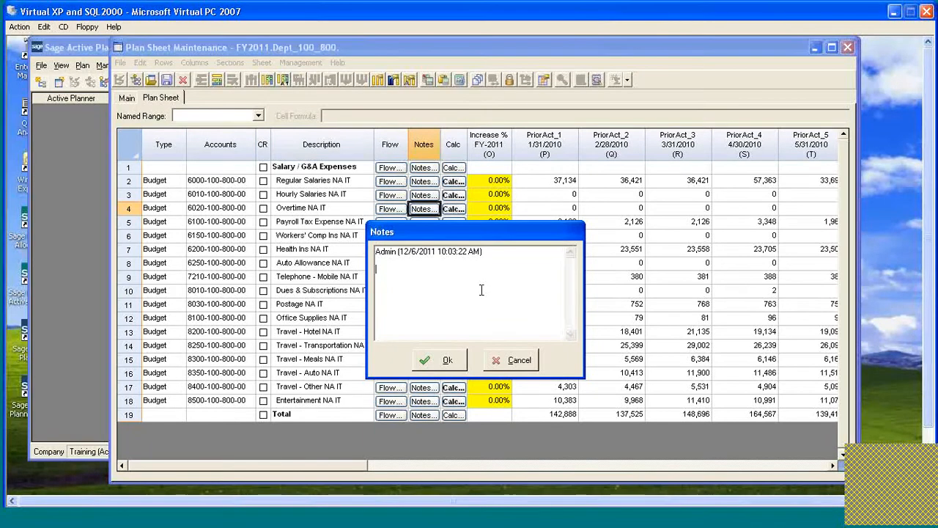
pyautogui.write('Overtime')
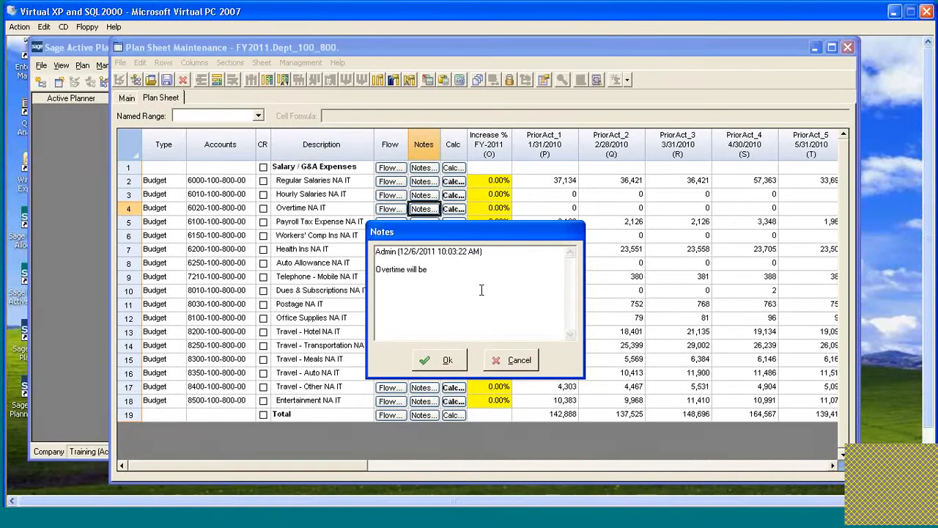
pyautogui.write('will be same as last year')
pyautogui.moveTo(515, 233); pyautogui.dragTo(608, 199)
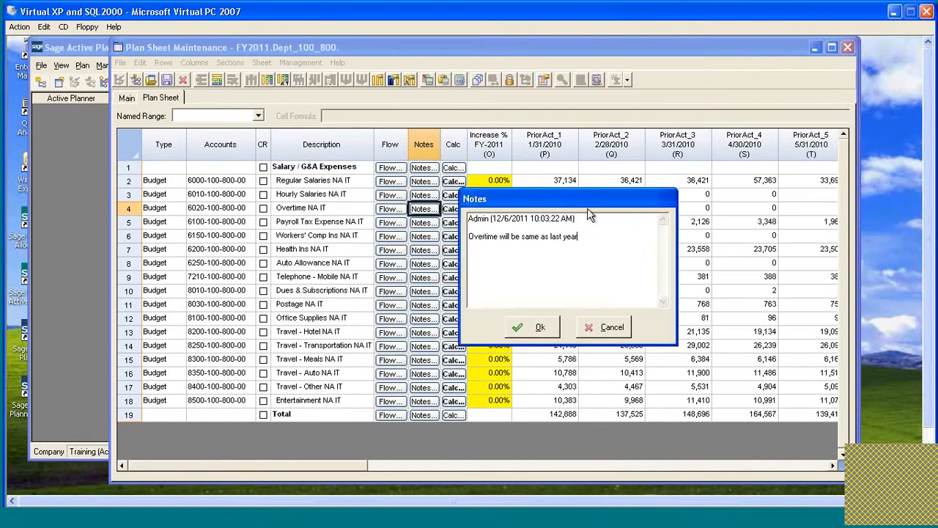
pyautogui.moveTo(487, 218); pyautogui.dragTo(468, 218)
pyautogui.moveTo(647, 194); pyautogui.dragTo(666, 192)
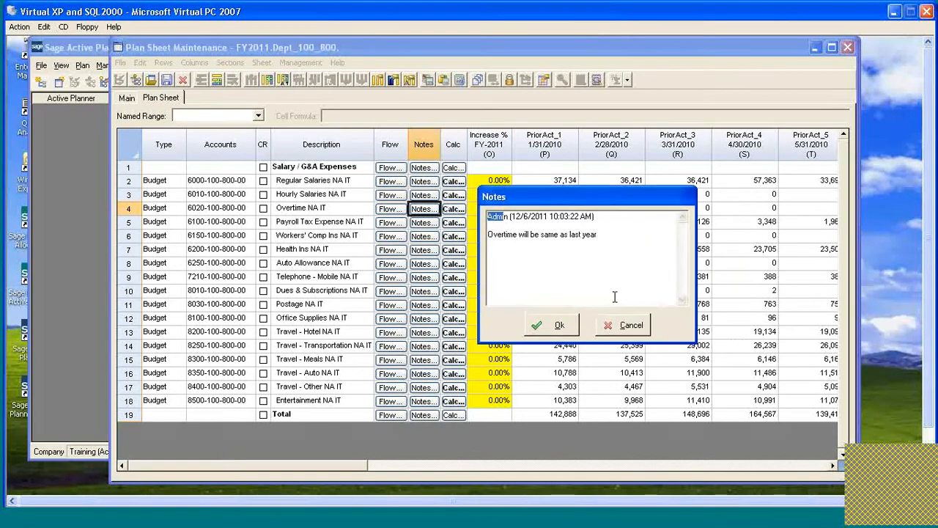
pyautogui.click(628, 325)
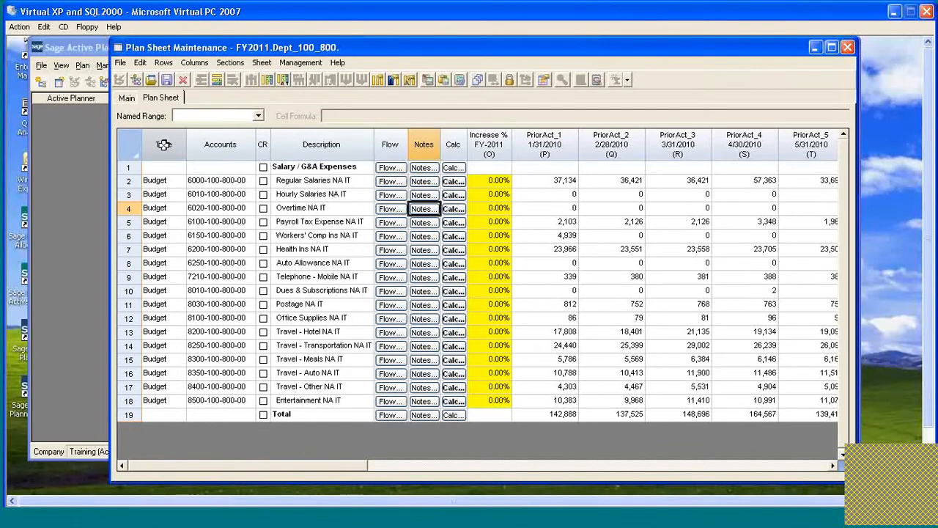
# Exclude the reserved columns Type, Flow and Calc from the plan sheet's view options
pyautogui.click(264, 64)
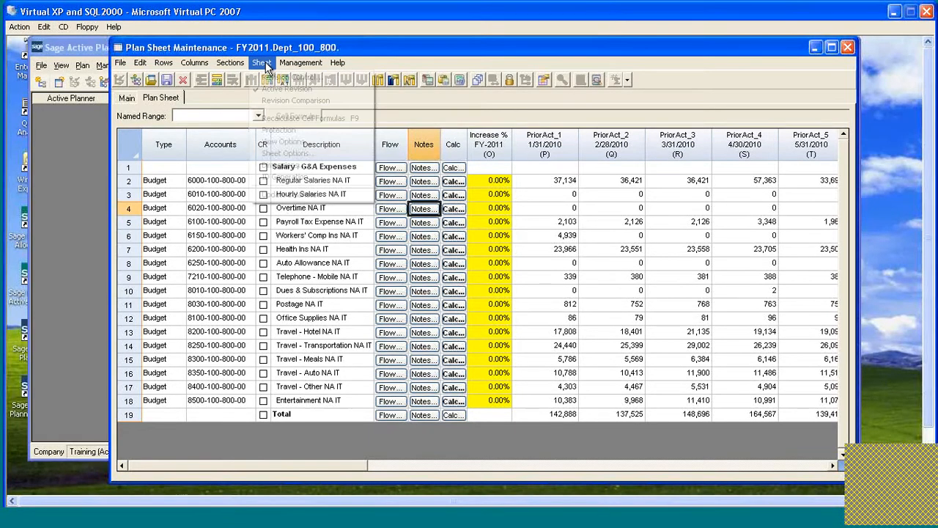
pyautogui.click(317, 139)
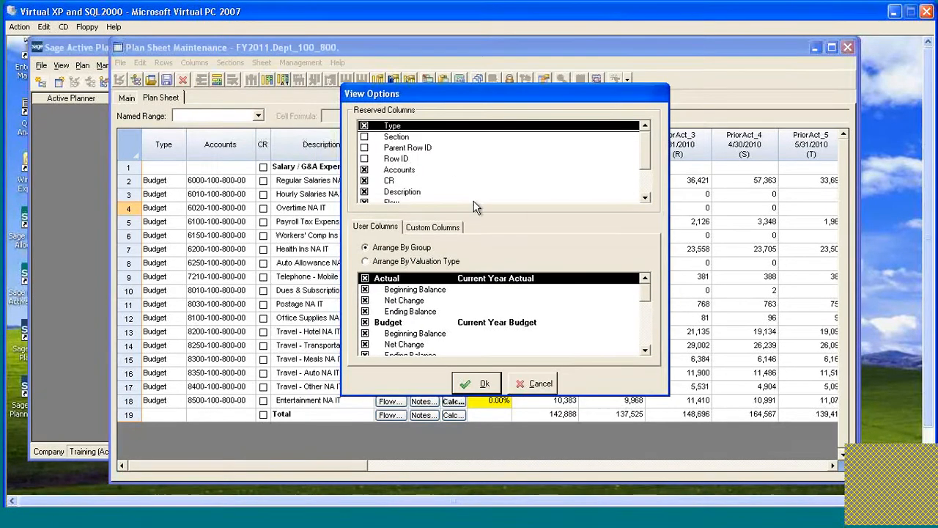
pyautogui.click(364, 126)
pyautogui.moveTo(646, 157); pyautogui.dragTo(646, 184)
pyautogui.click(364, 159)
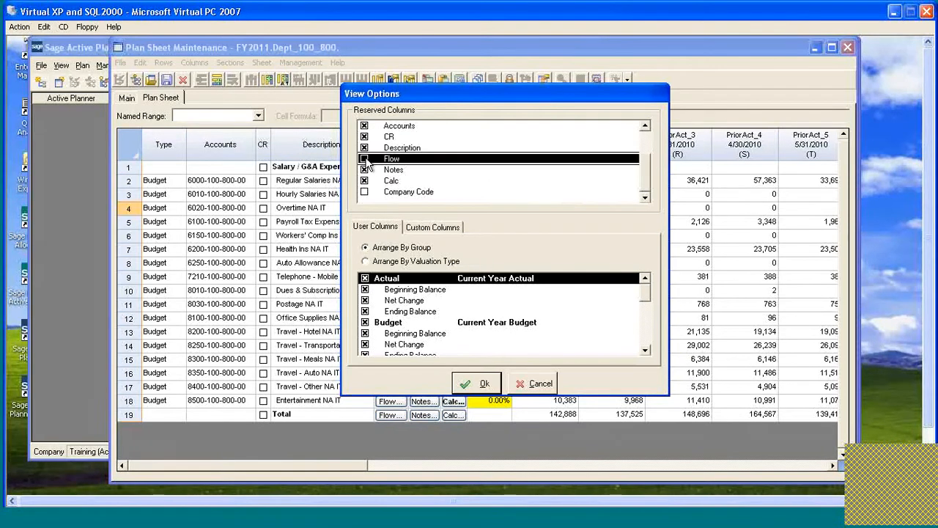
pyautogui.click(364, 180)
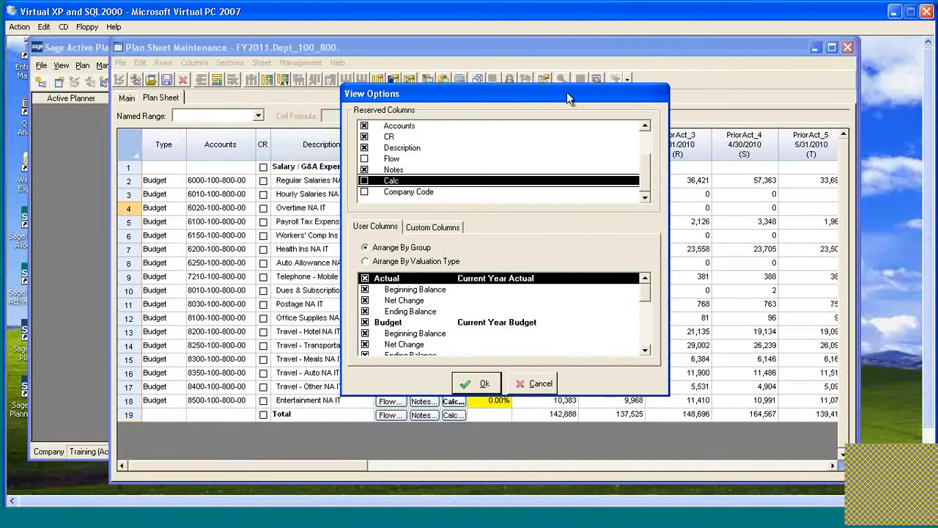
# Hide the Actual and YTDA_Total user column groups and apply the view options to the plan sheet
pyautogui.moveTo(567, 92)
pyautogui.mouseDown()
pyautogui.moveTo(576, 125)
pyautogui.moveTo(553, 104)
pyautogui.mouseUp()
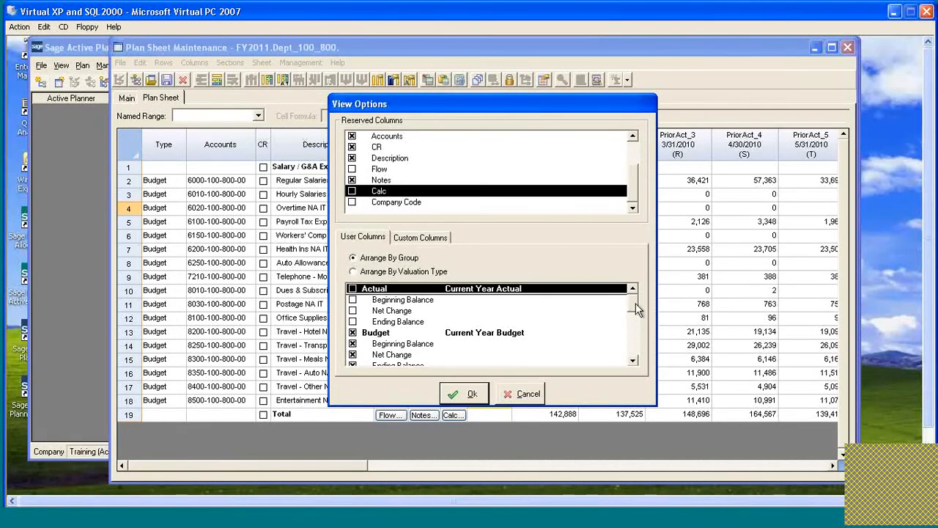
pyautogui.moveTo(636, 302); pyautogui.dragTo(635, 335)
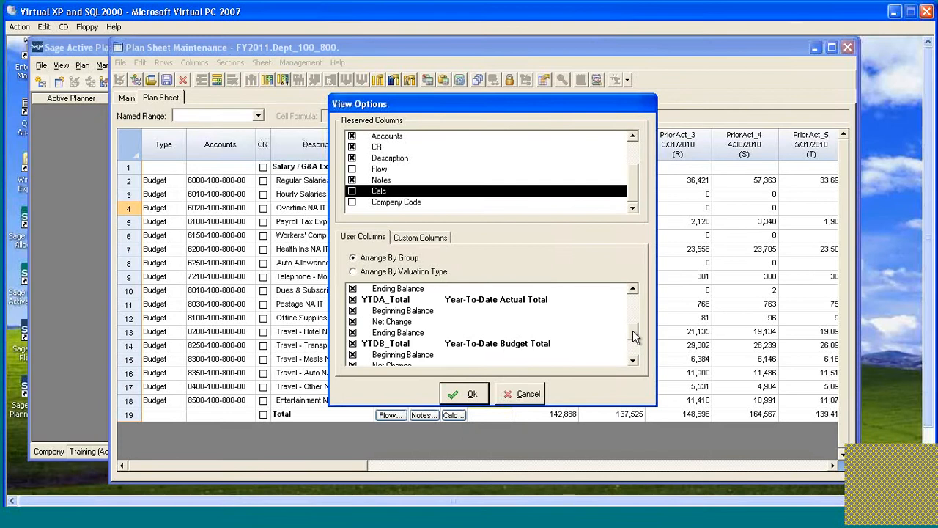
pyautogui.click(353, 300)
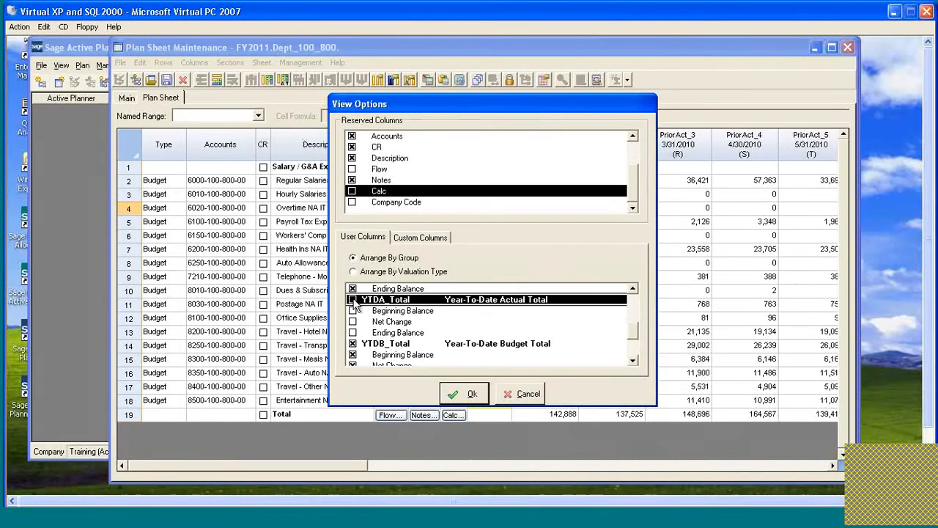
pyautogui.click(455, 394)
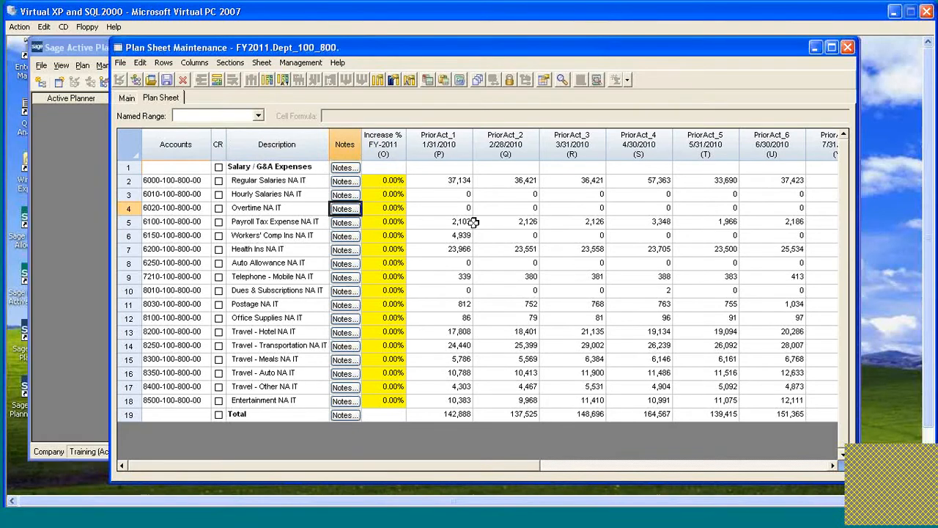
pyautogui.moveTo(275, 467); pyautogui.dragTo(349, 469)
pyautogui.moveTo(210, 473); pyautogui.dragTo(210, 473)
# Freeze the plan sheet's leading columns through Description in the sheet options
pyautogui.click(261, 63)
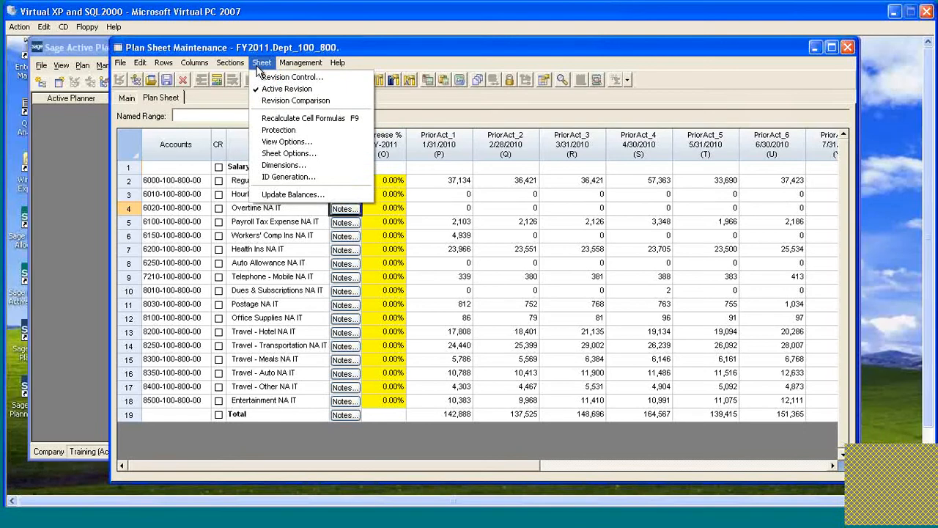
pyautogui.click(296, 152)
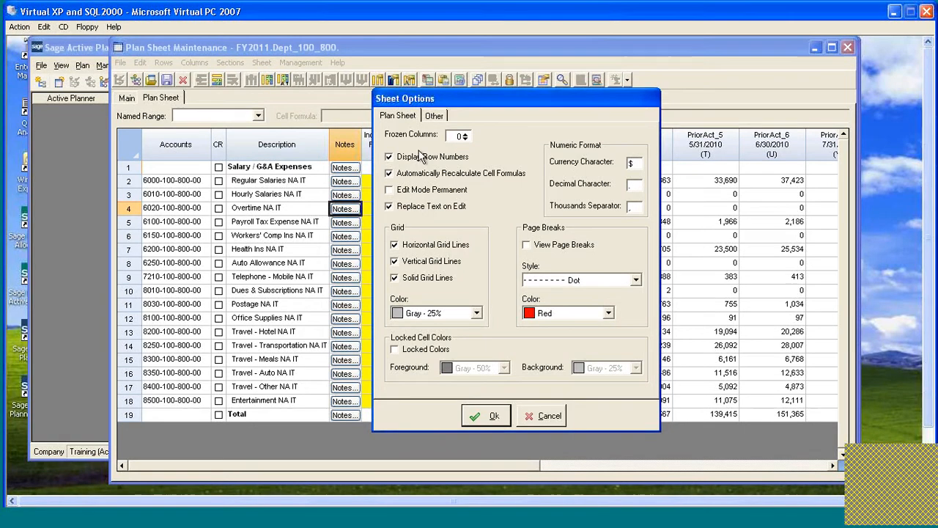
pyautogui.click(466, 137)
pyautogui.click(485, 415)
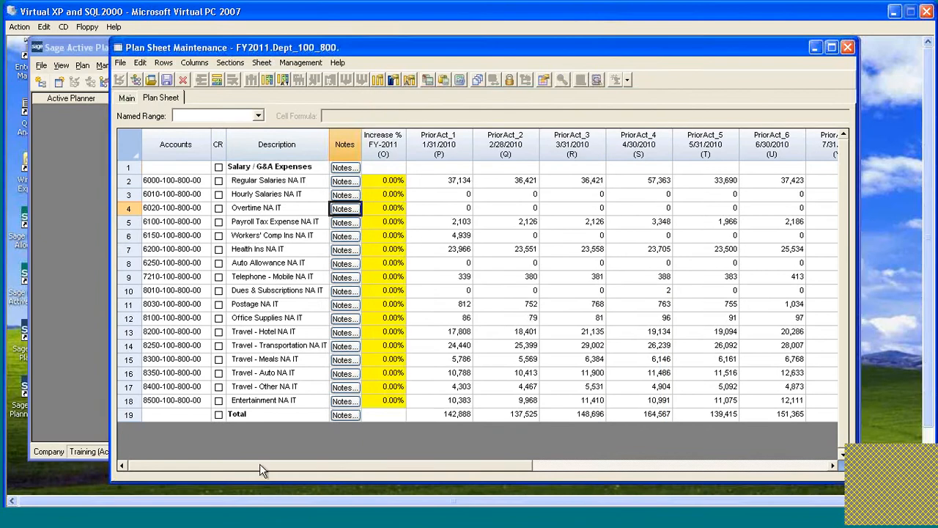
# Check the frozen Accounts, CR and Description columns across the sheet and examine the Postage row's Budget_7 to Budget_9 formulas
pyautogui.moveTo(214, 464)
pyautogui.mouseDown()
pyautogui.moveTo(671, 473)
pyautogui.moveTo(221, 465)
pyautogui.mouseUp()
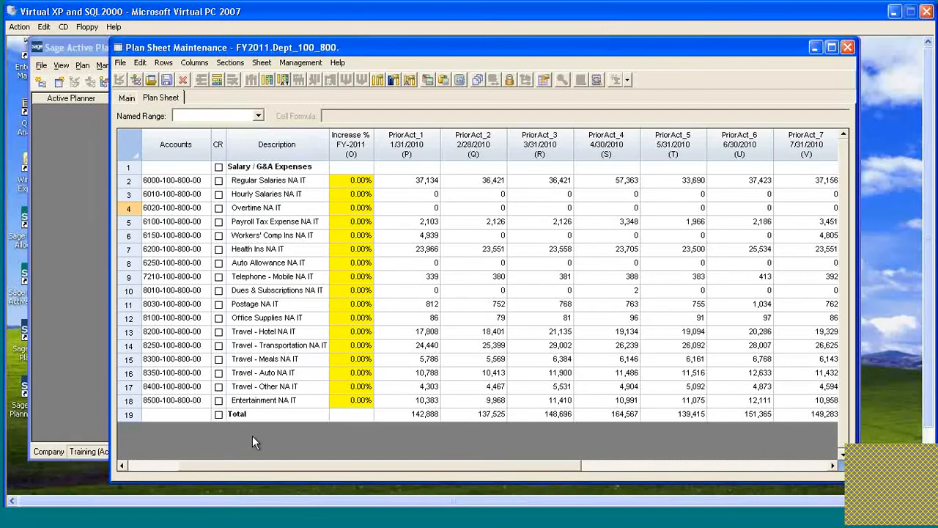
pyautogui.moveTo(220, 467); pyautogui.dragTo(156, 466)
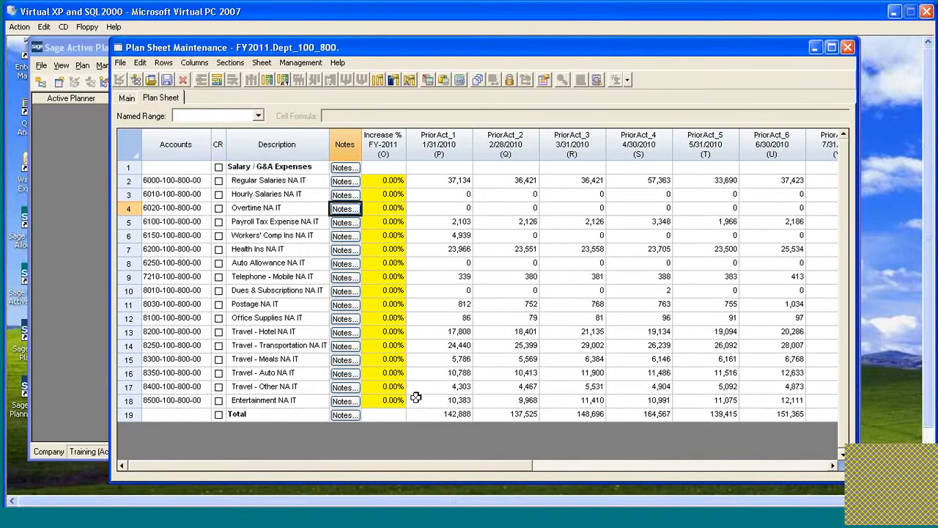
pyautogui.moveTo(360, 468); pyautogui.dragTo(735, 465)
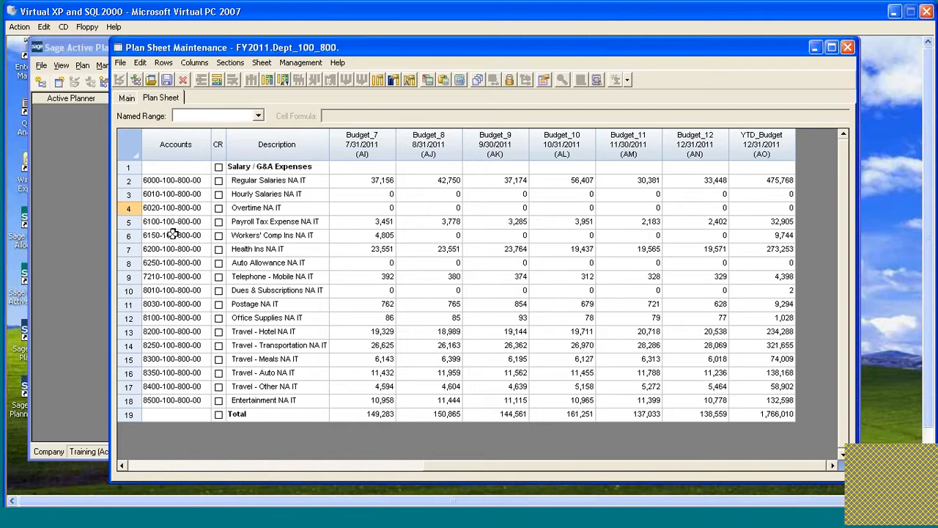
pyautogui.click(385, 295)
pyautogui.click(381, 306)
pyautogui.click(445, 303)
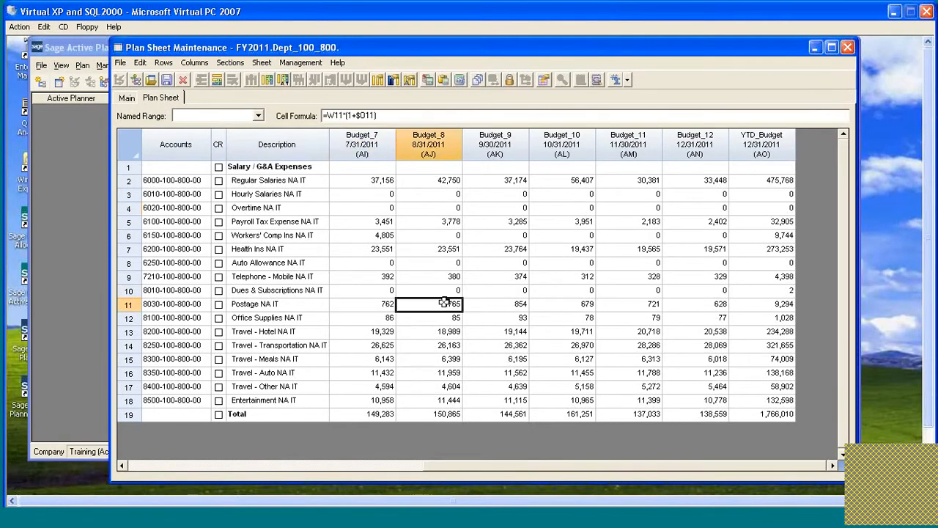
pyautogui.click(512, 306)
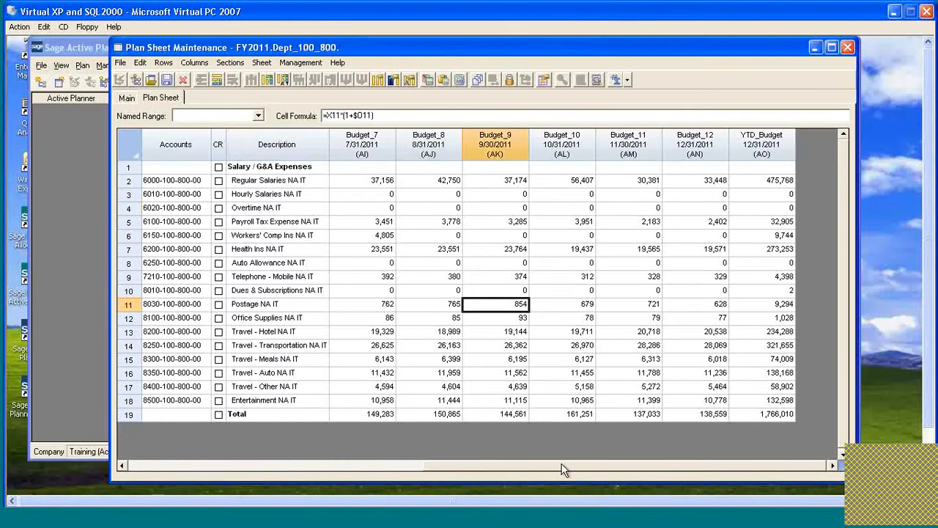
pyautogui.moveTo(642, 466); pyautogui.dragTo(123, 467)
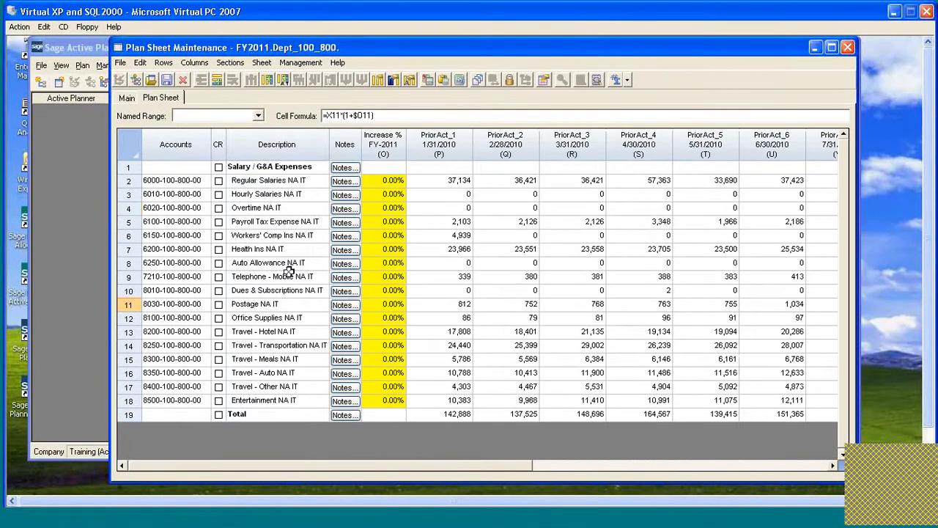
# Save and close the Dept_100_800 plan sheet, and reopen it from the FY2011 plan
pyautogui.click(167, 80)
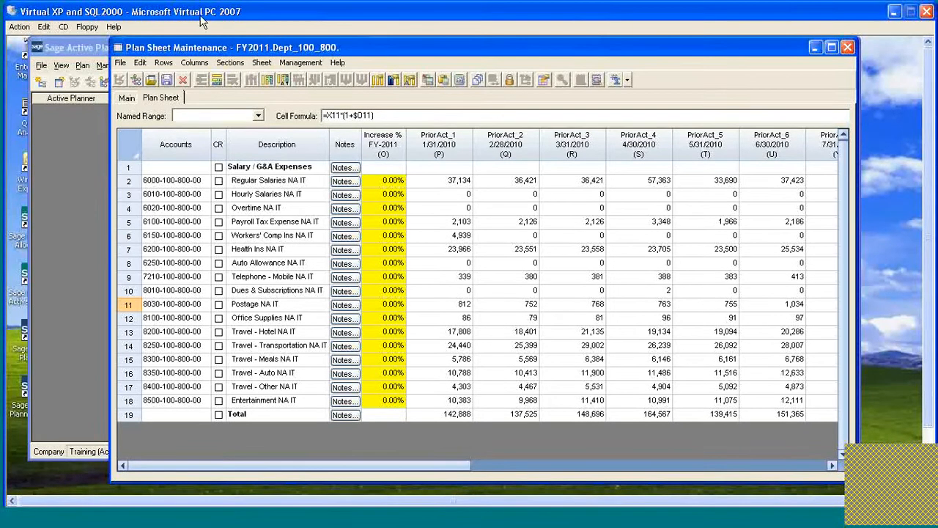
pyautogui.click(848, 48)
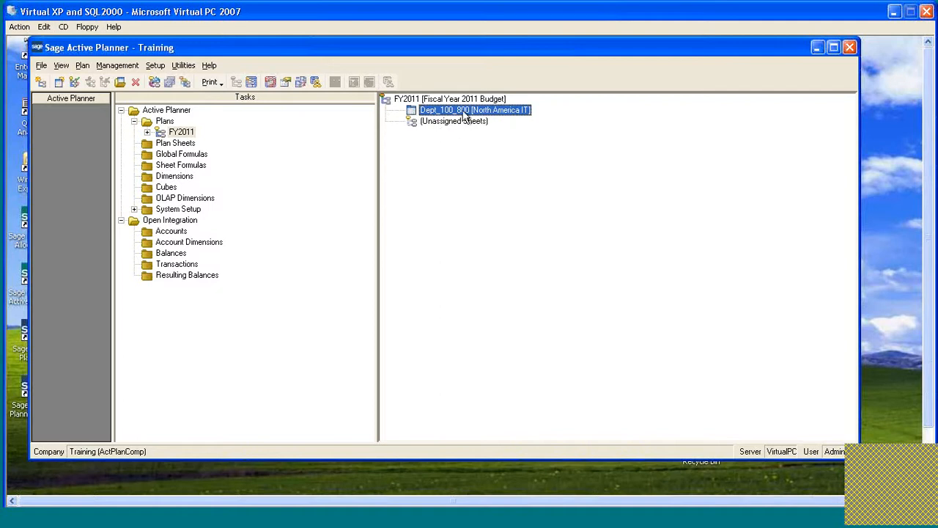
pyautogui.doubleClick(412, 114)
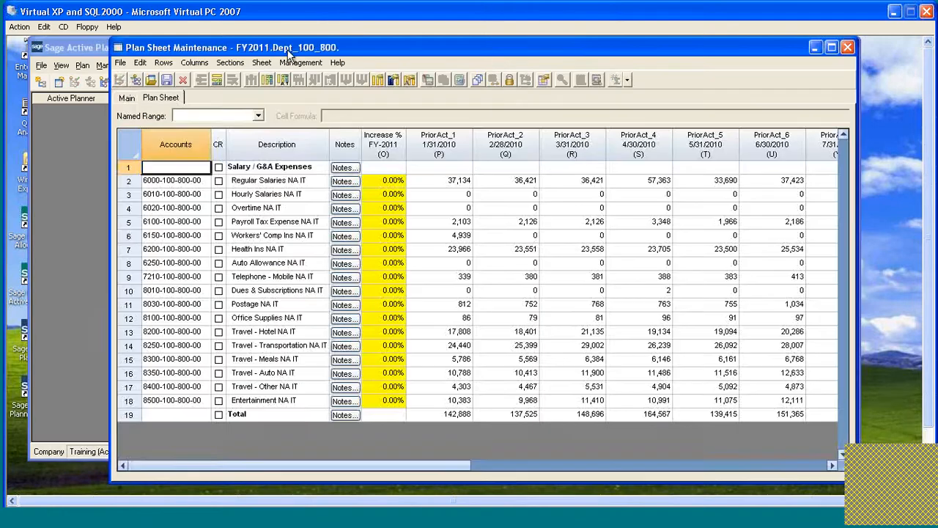
# Change the plan sheet's name to Dept_200_800 and its description to South America IT
pyautogui.click(128, 99)
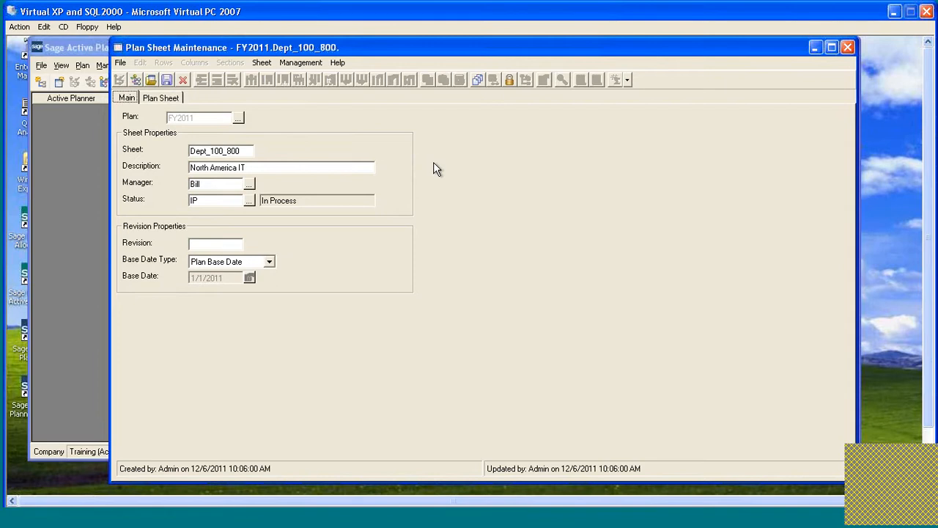
pyautogui.click(218, 151)
pyautogui.press('BackSpace')
pyautogui.write('2')
pyautogui.press('Delete')
pyautogui.press('Delete')
pyautogui.press('Delete')
pyautogui.write('Sou')
# Assign the user listed directly below the current manager as sheet manager, and save Dept_200_800 by inserting a new record
pyautogui.click(248, 183)
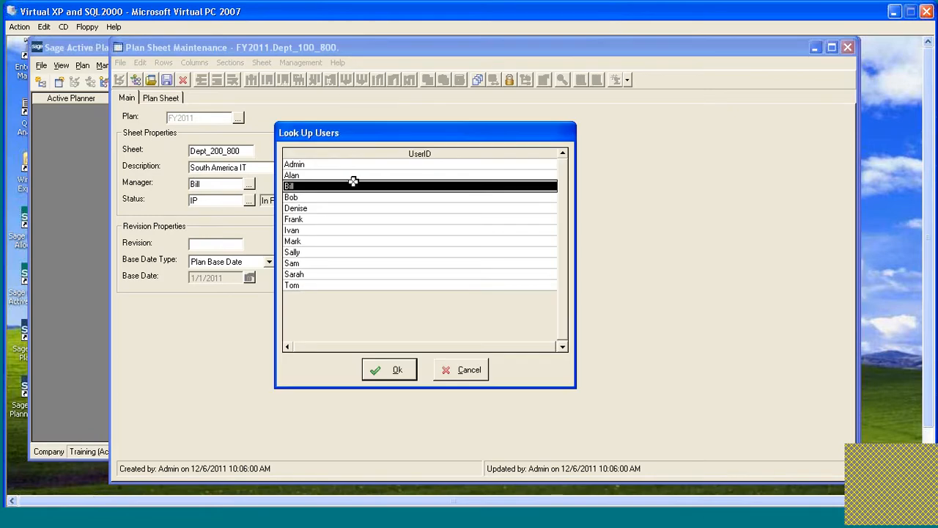
pyautogui.click(332, 197)
pyautogui.click(384, 372)
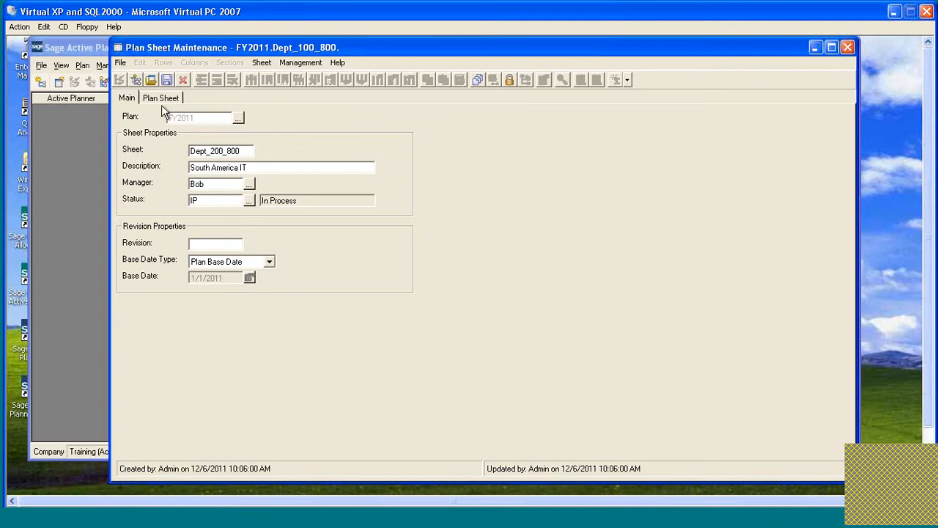
pyautogui.click(165, 79)
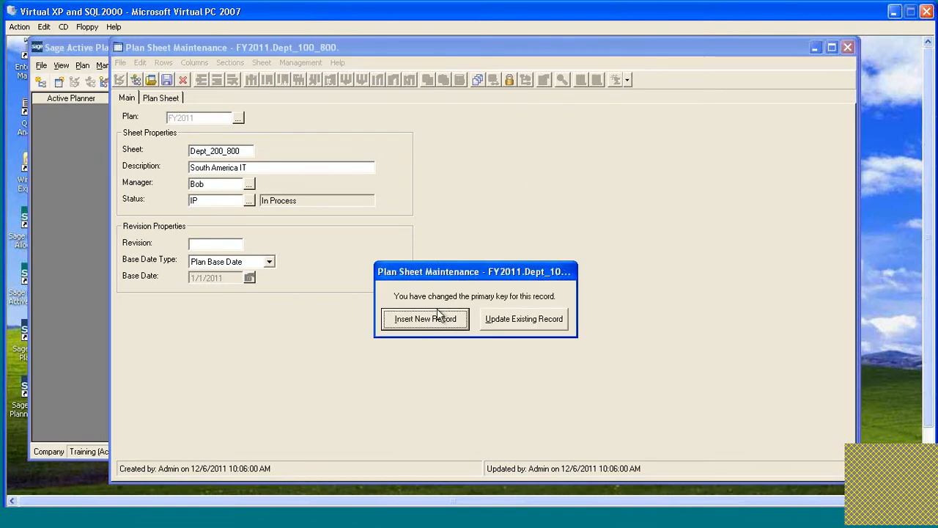
pyautogui.moveTo(463, 270); pyautogui.dragTo(460, 216)
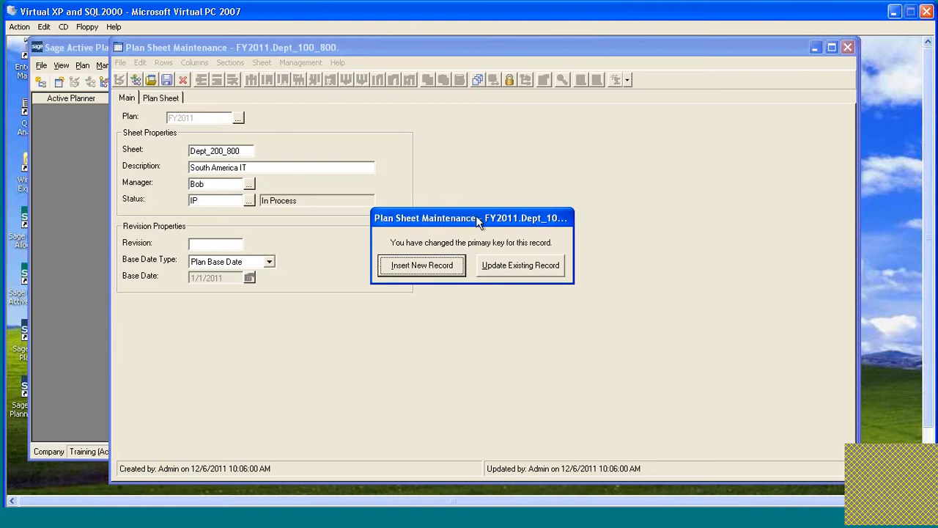
pyautogui.moveTo(476, 216); pyautogui.dragTo(489, 223)
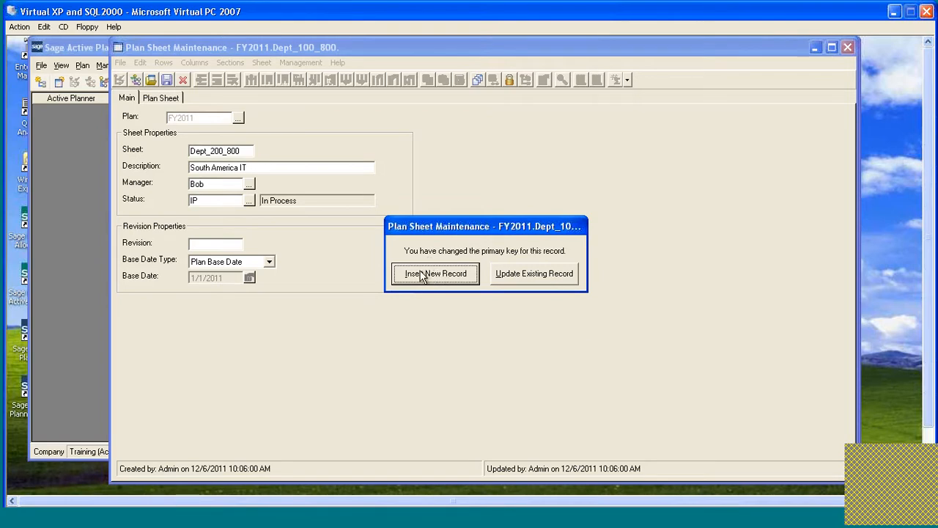
pyautogui.moveTo(459, 227)
pyautogui.mouseDown()
pyautogui.moveTo(471, 243)
pyautogui.moveTo(455, 233)
pyautogui.mouseUp()
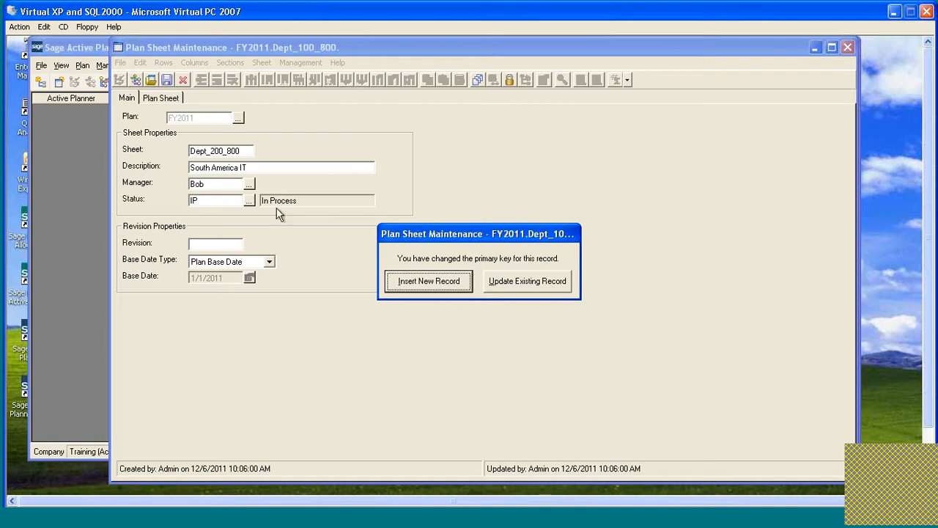
pyautogui.click(423, 286)
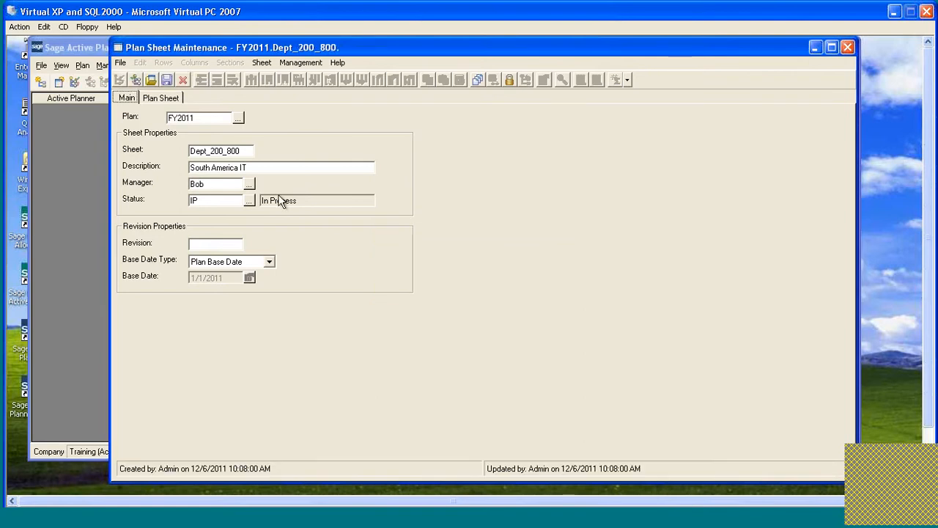
# Check the unassigned sheets in the FY2011 plan tree for Dept_200_800, and return to its maintenance window
pyautogui.moveTo(407, 51); pyautogui.dragTo(433, 95)
pyautogui.click(607, 76)
pyautogui.click(385, 121)
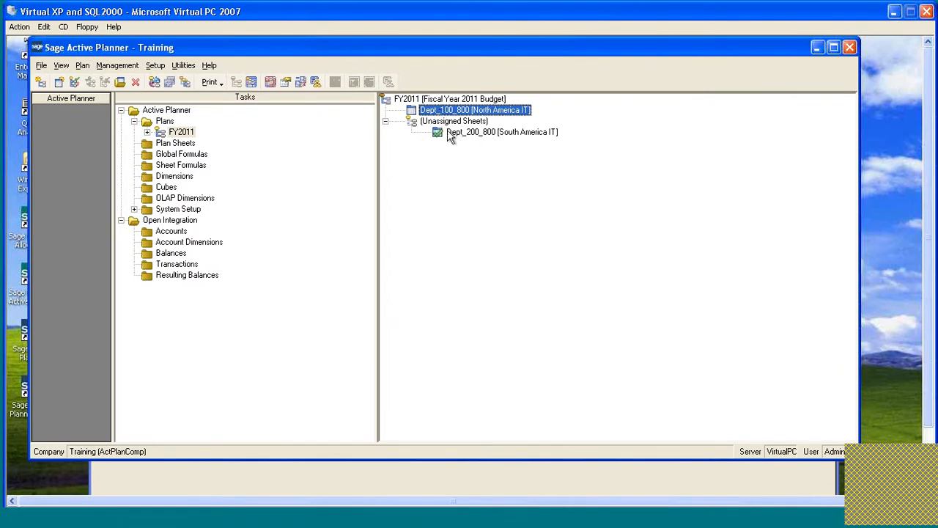
pyautogui.click(345, 485)
pyautogui.moveTo(398, 99); pyautogui.dragTo(398, 49)
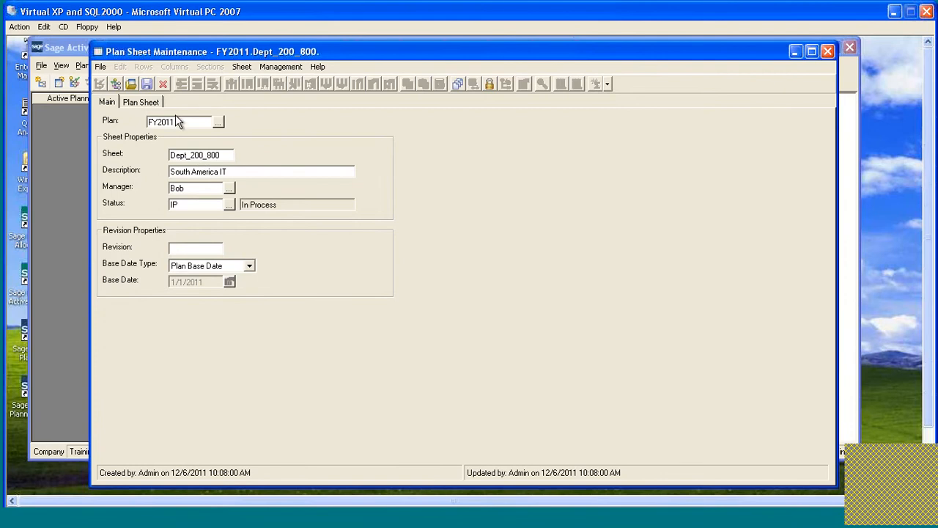
# Replace all accounts matching ????-100-???-?? with ????-200-???-?? across the entire Dept_200_800 plan sheet
pyautogui.click(157, 104)
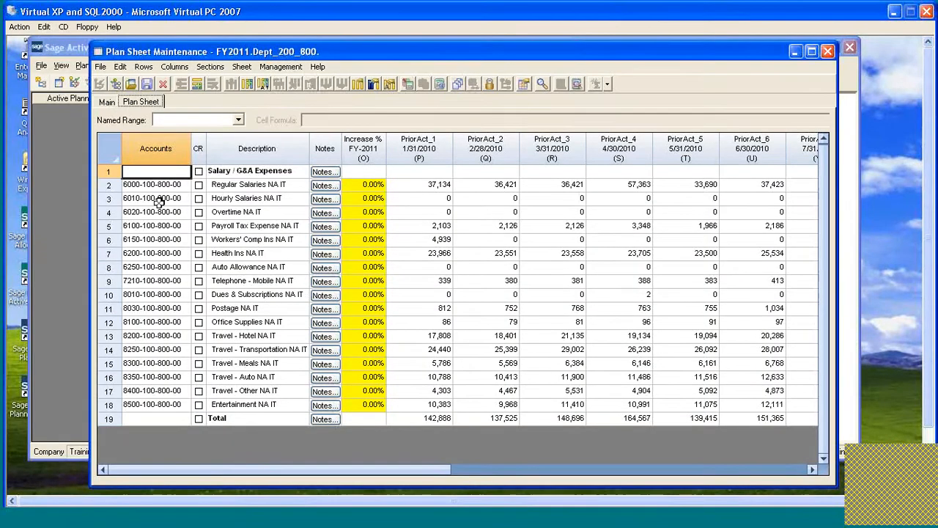
pyautogui.click(121, 67)
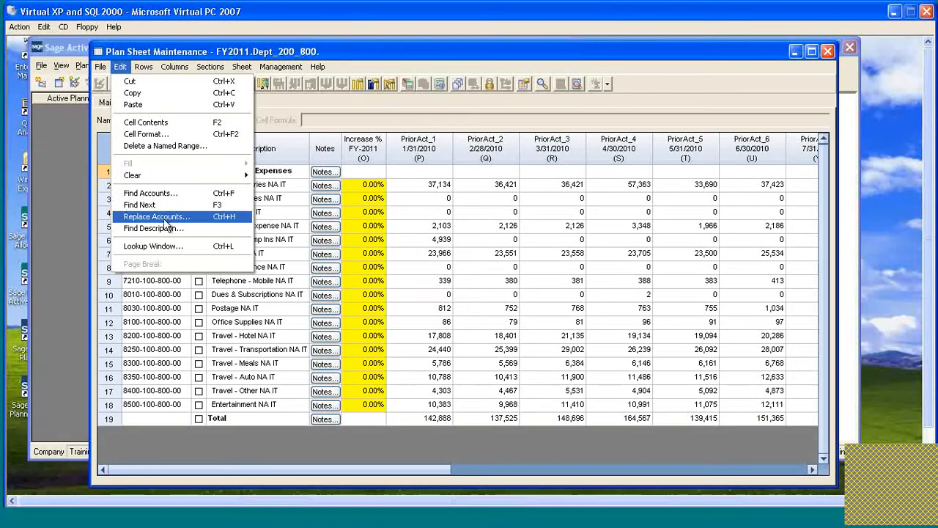
pyautogui.click(203, 225)
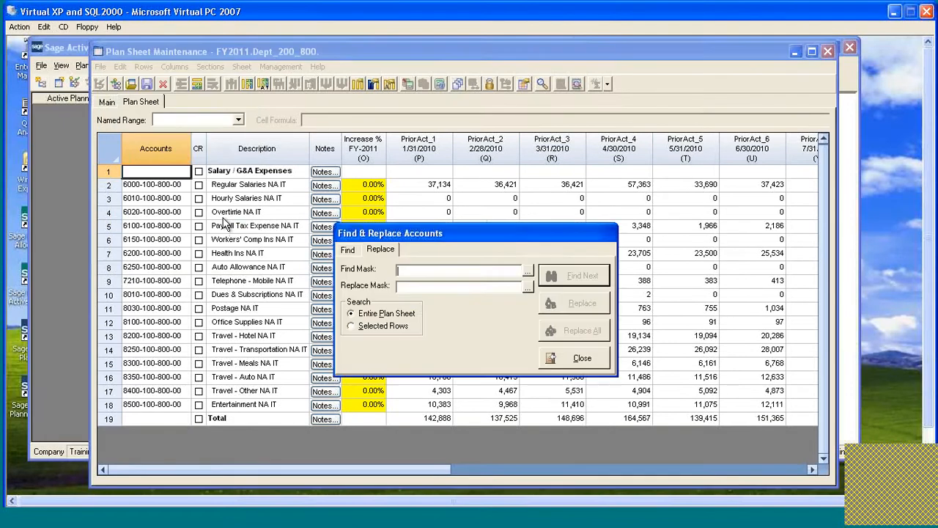
pyautogui.moveTo(496, 232); pyautogui.dragTo(523, 173)
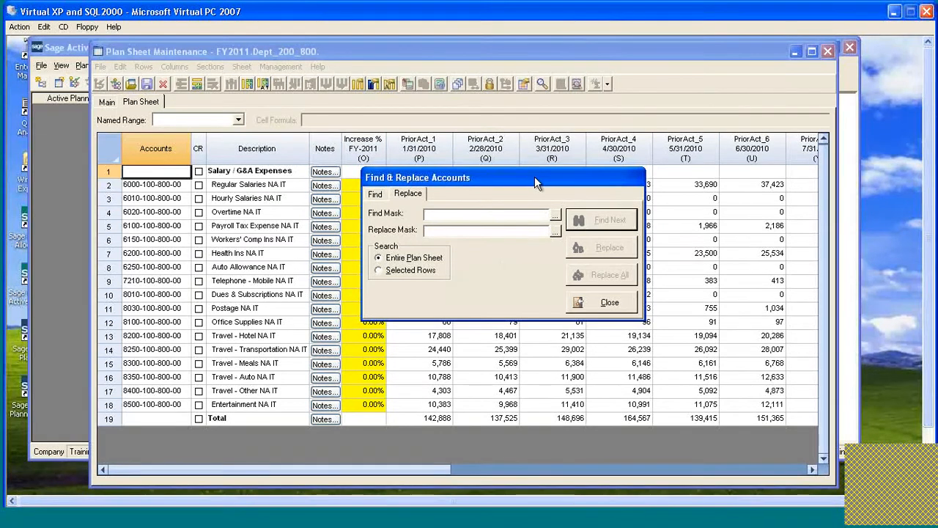
pyautogui.write('??')
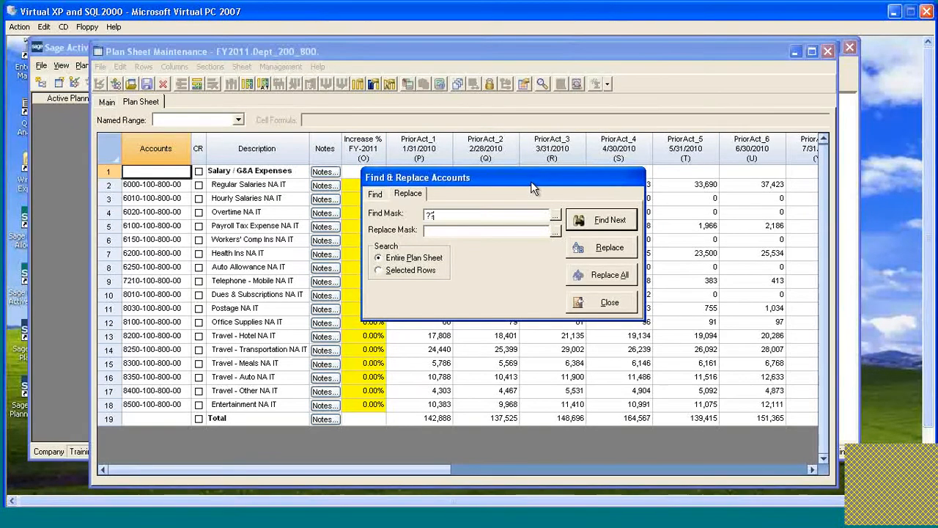
pyautogui.write('??-100-')
pyautogui.press('BackSpace')
pyautogui.write('-100-???-??')
pyautogui.click(427, 231)
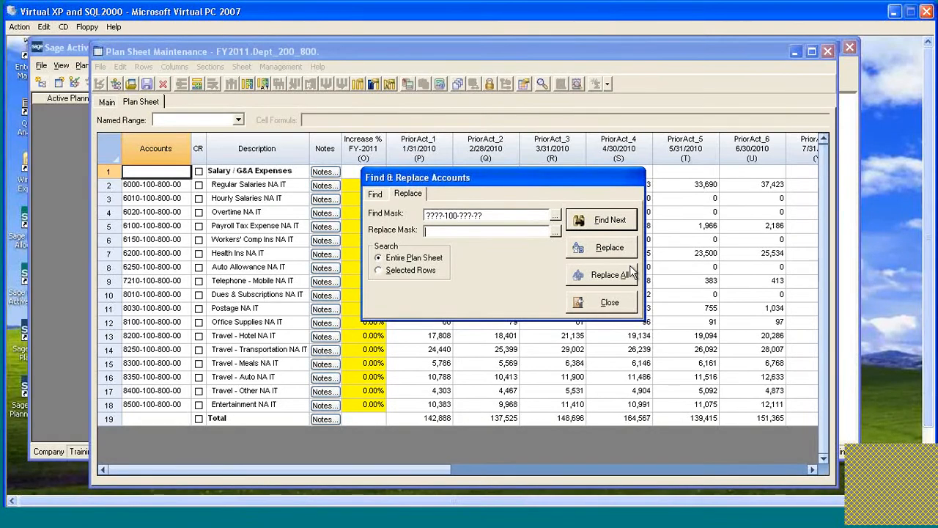
pyautogui.write('????-200-???-??')
pyautogui.click(611, 281)
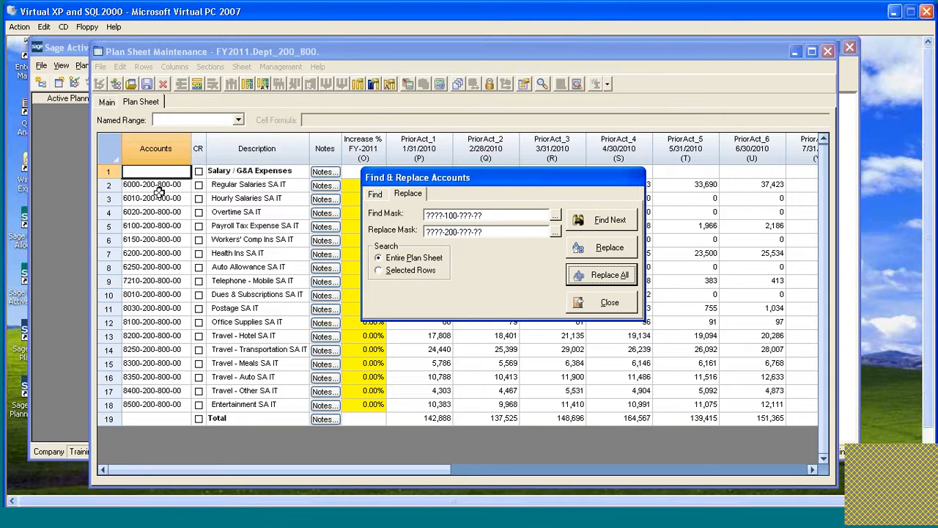
pyautogui.click(608, 305)
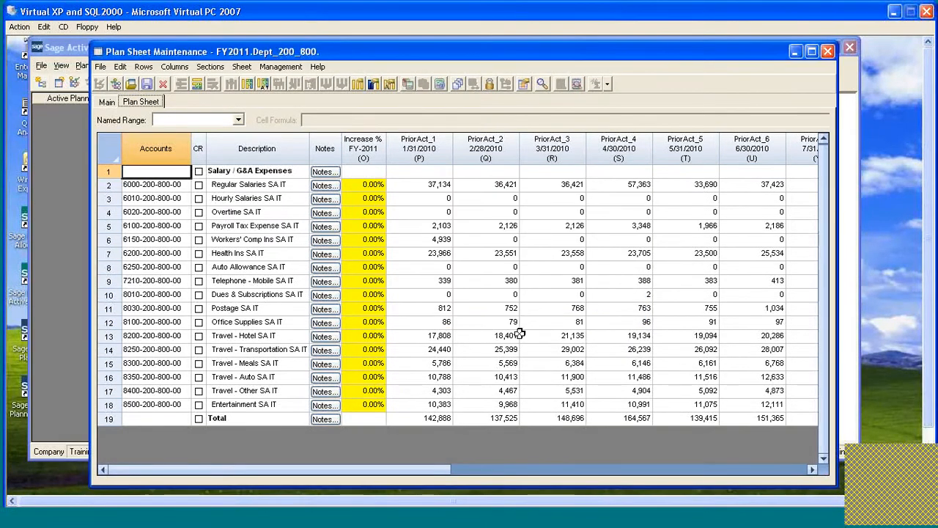
# Refresh the calculations for the whole Dept_200_800 plan sheet and save it
pyautogui.click(110, 148)
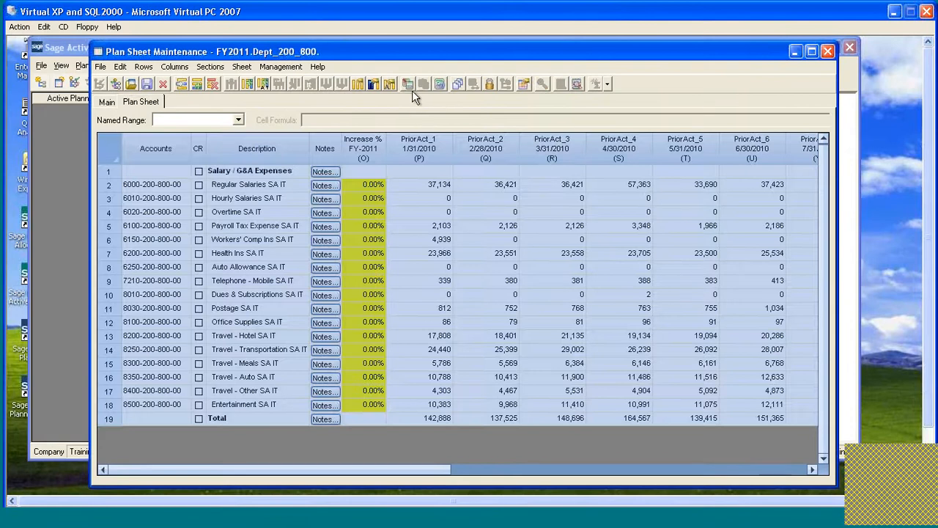
pyautogui.click(434, 83)
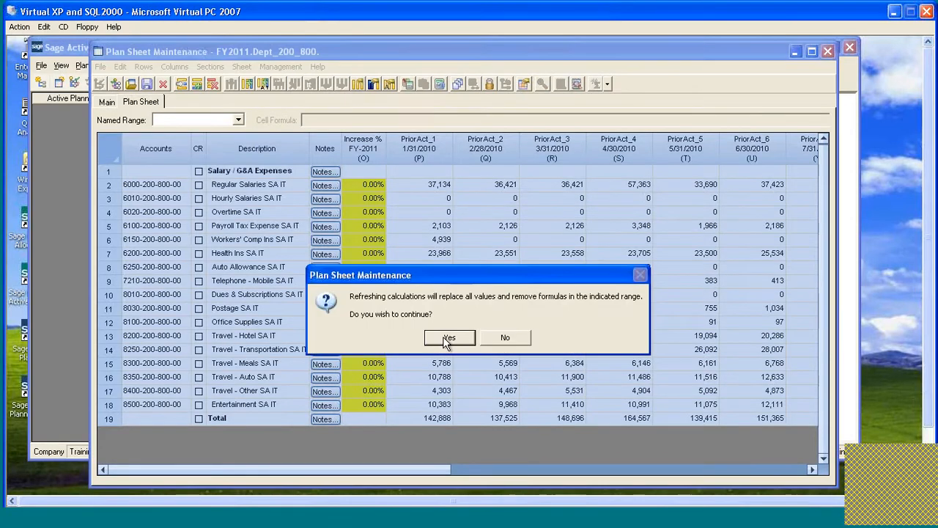
pyautogui.click(445, 337)
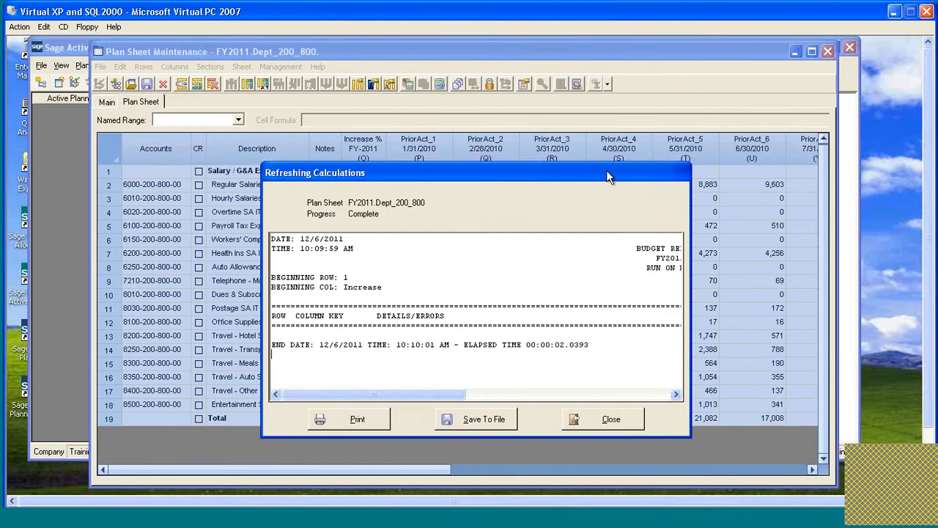
pyautogui.moveTo(607, 173); pyautogui.dragTo(550, 162)
pyautogui.click(555, 419)
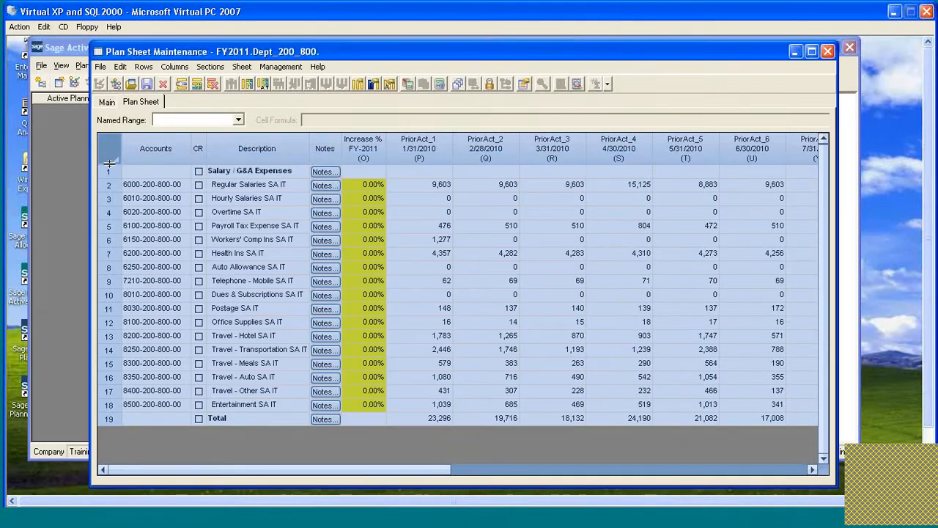
pyautogui.click(243, 185)
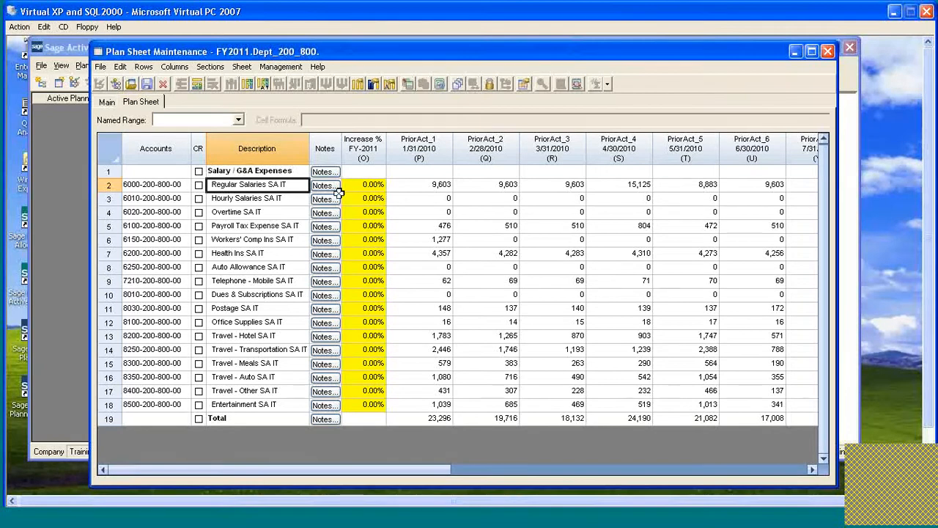
pyautogui.click(148, 85)
# Change the plan sheet's name to Dept_300_800 and its description to Europe IT
pyautogui.click(108, 103)
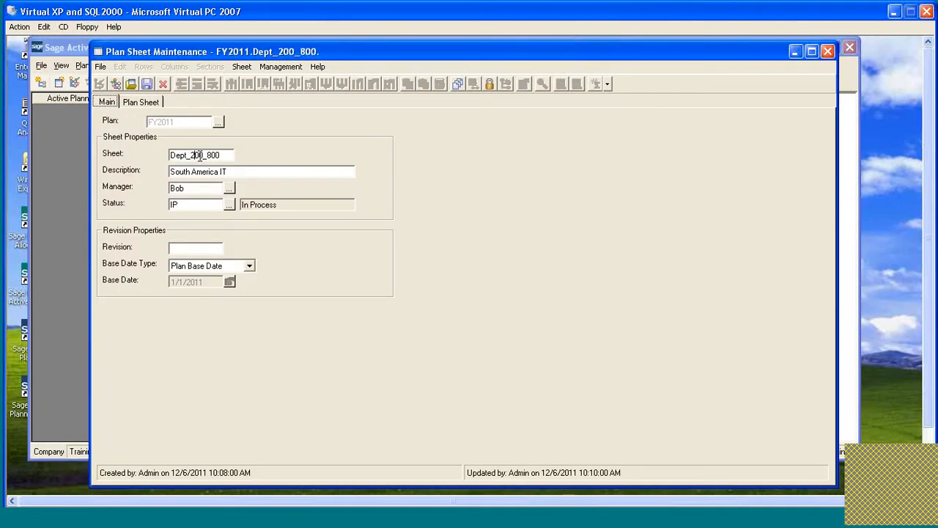
pyautogui.click(196, 156)
pyautogui.press('BackSpace')
pyautogui.write('3')
pyautogui.moveTo(217, 172); pyautogui.dragTo(144, 170)
pyautogui.write('Europe')
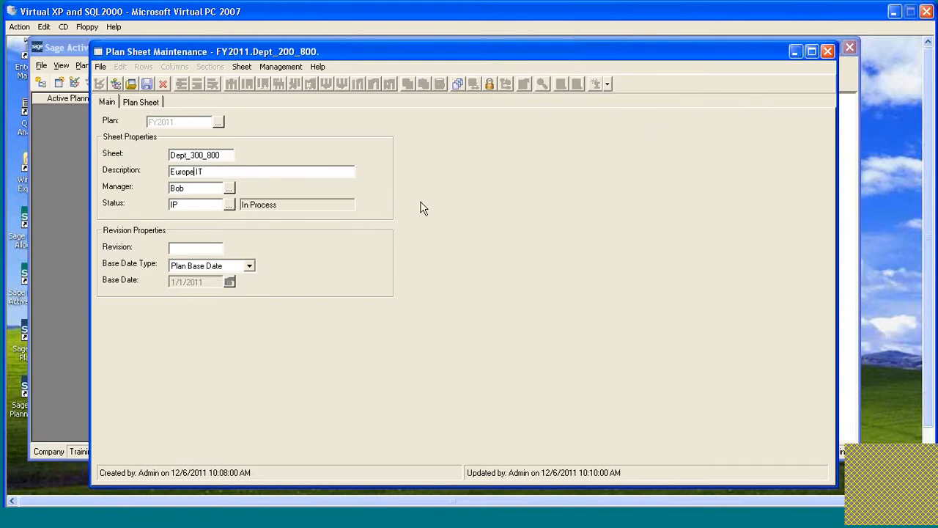
# Assign the user listed directly below the current manager as sheet manager, and save Dept_300_800 by inserting a new record
pyautogui.click(229, 189)
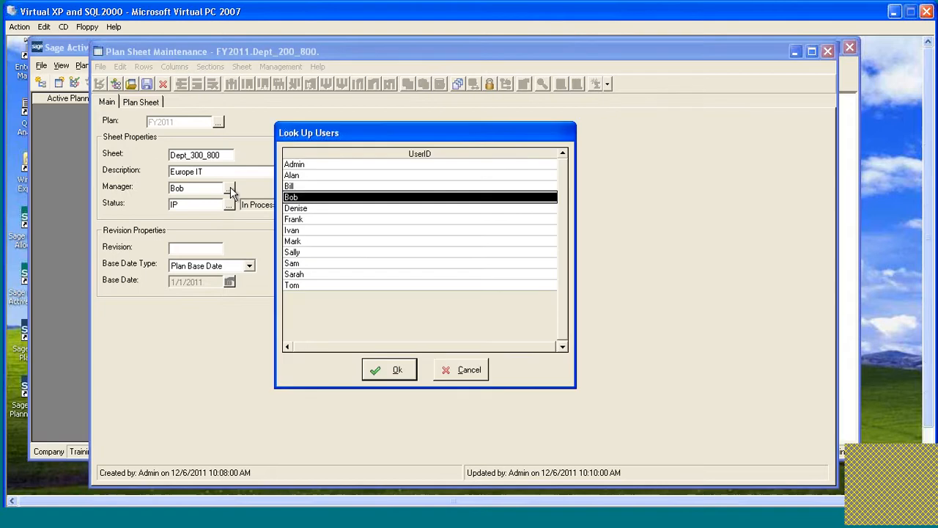
pyautogui.click(332, 209)
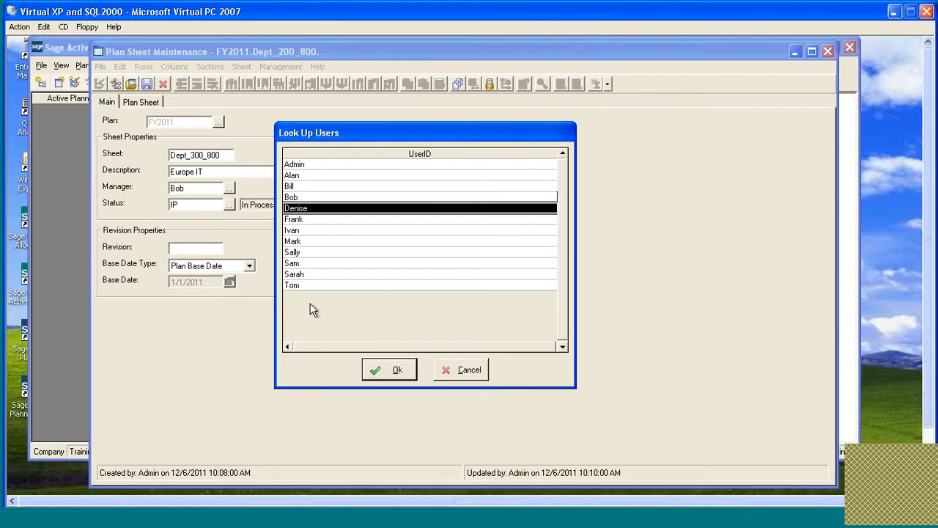
pyautogui.click(388, 372)
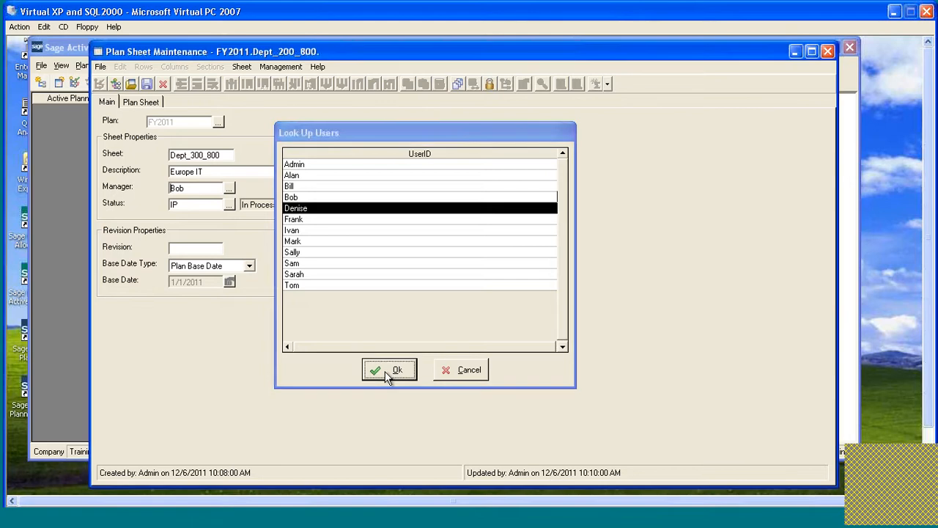
pyautogui.click(146, 84)
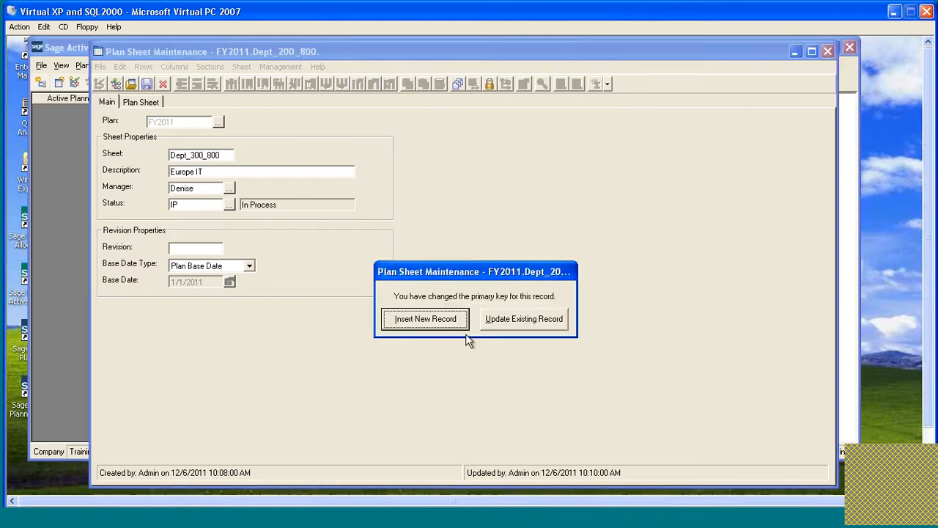
pyautogui.click(433, 322)
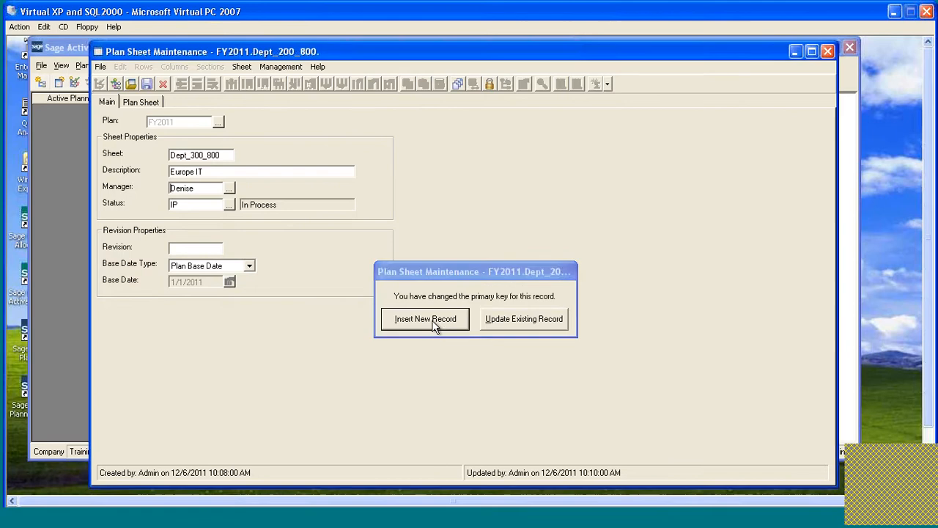
# Replace all accounts matching ????-200-???-?? with ????-300-???-?? across the entire Dept_300_800 plan sheet
pyautogui.click(156, 103)
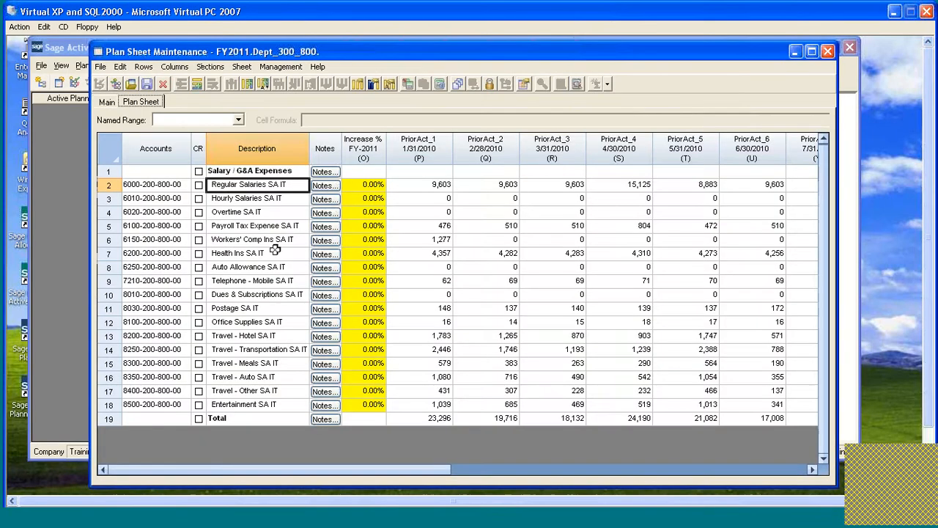
pyautogui.click(120, 68)
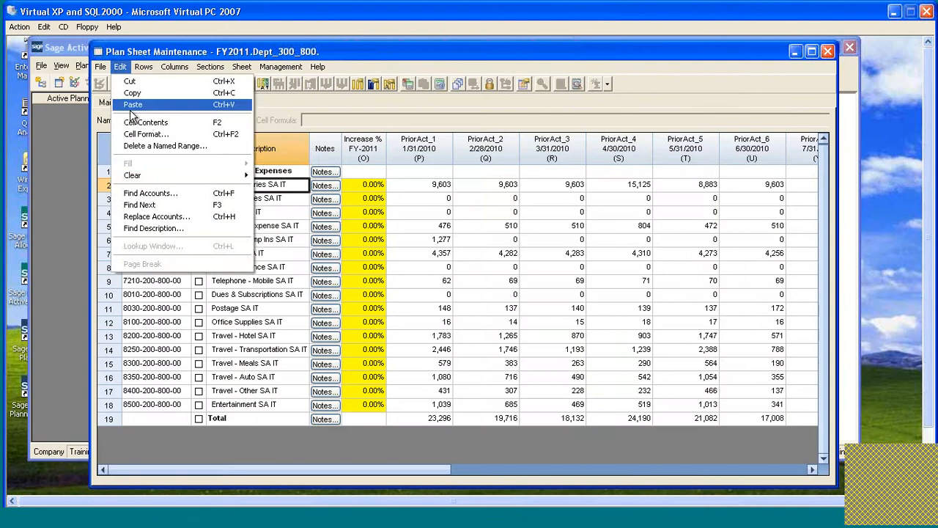
pyautogui.click(173, 214)
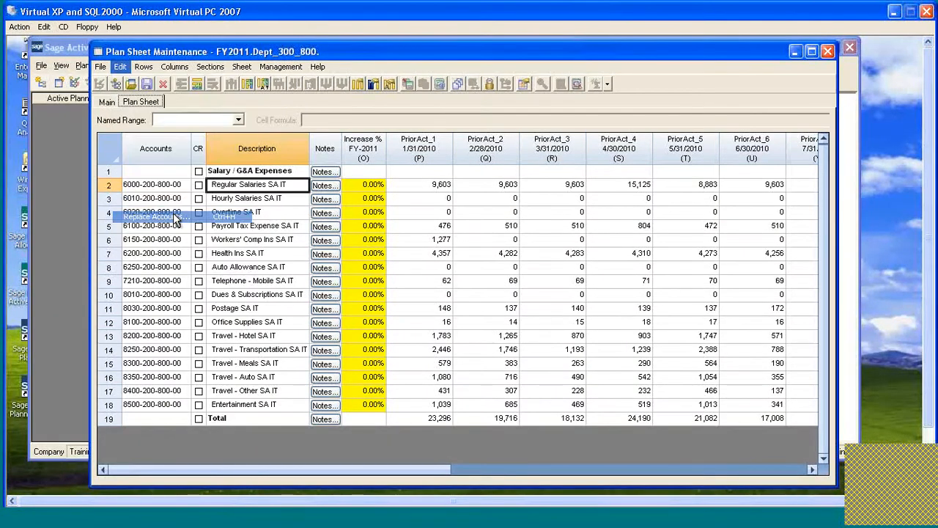
pyautogui.click(423, 273)
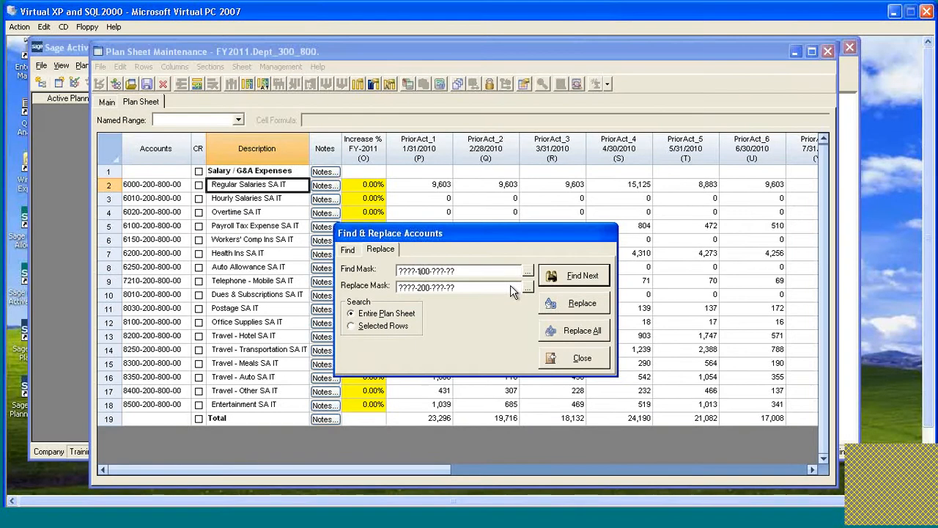
pyautogui.write('20?')
pyautogui.press('Left')
pyautogui.press('Left')
pyautogui.press('Left')
pyautogui.write('3')
pyautogui.press('Delete')
pyautogui.write('0')
pyautogui.click(434, 272)
pyautogui.click(591, 333)
pyautogui.click(578, 359)
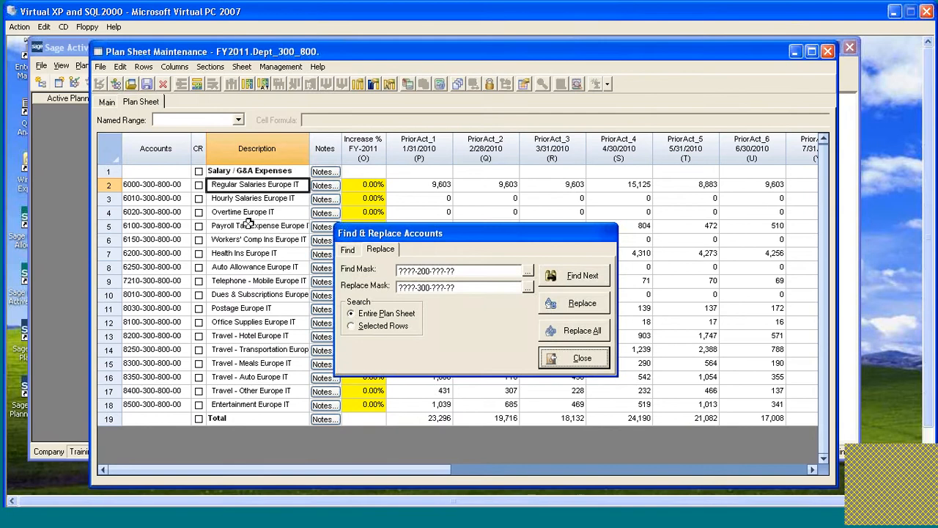
# Refresh the calculations for the entire Dept_300_800 plan sheet, accepting the replacement of all values and formulas
pyautogui.click(111, 143)
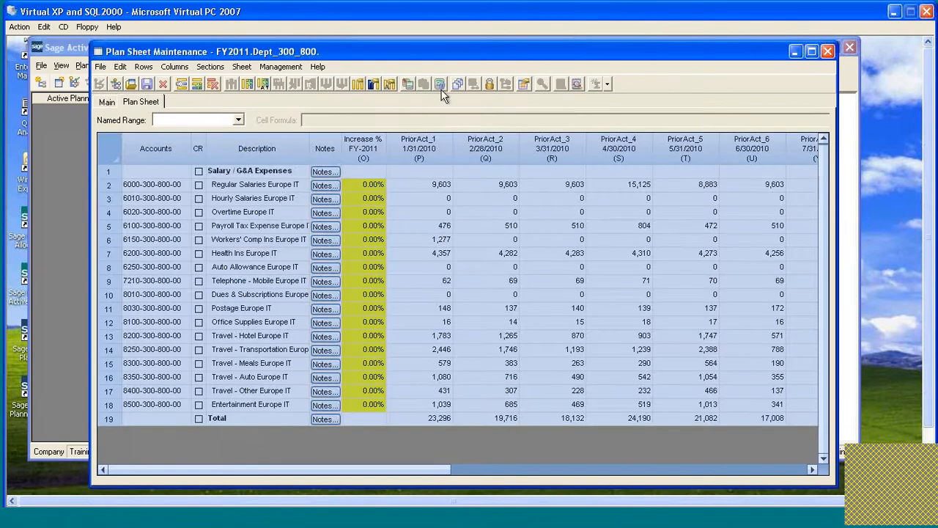
pyautogui.click(439, 83)
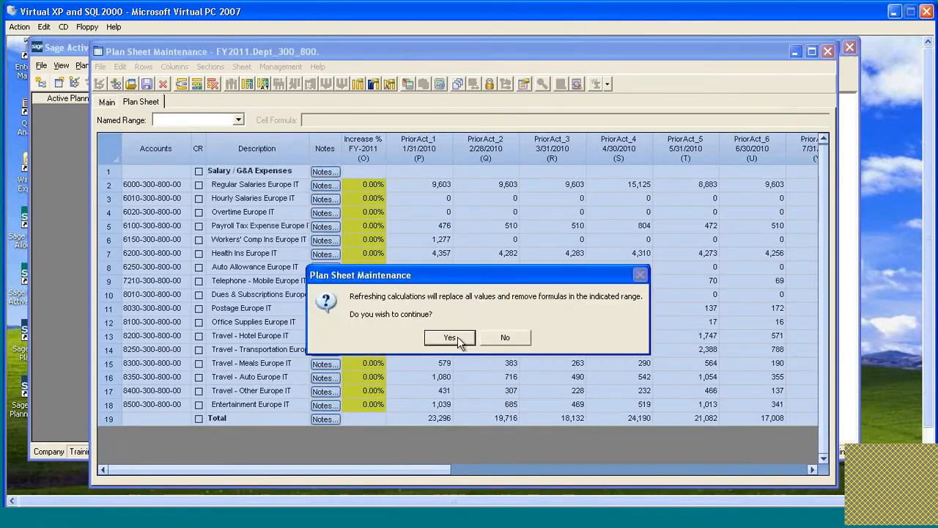
pyautogui.click(450, 338)
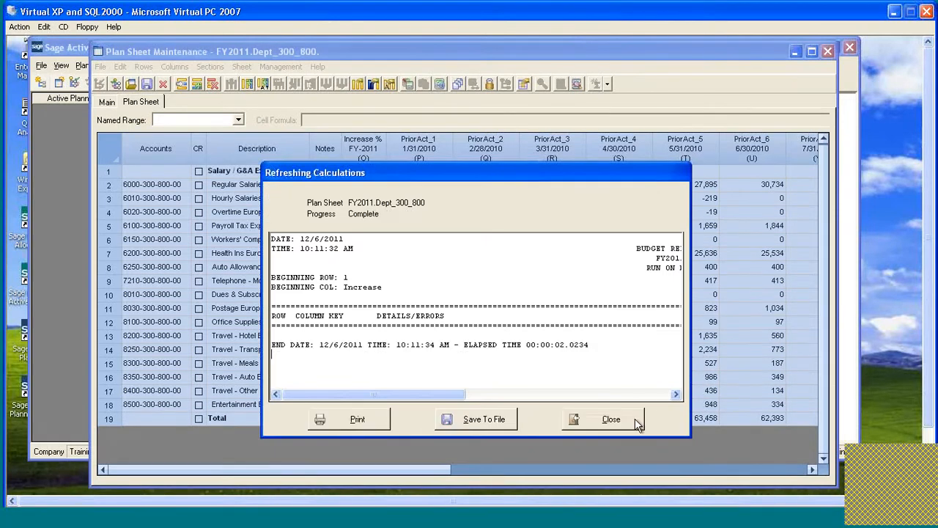
pyautogui.click(632, 421)
# Review the January and February 2010 actuals for regular and hourly salaries, and save and close the Dept_300_800 plan sheet
pyautogui.click(447, 185)
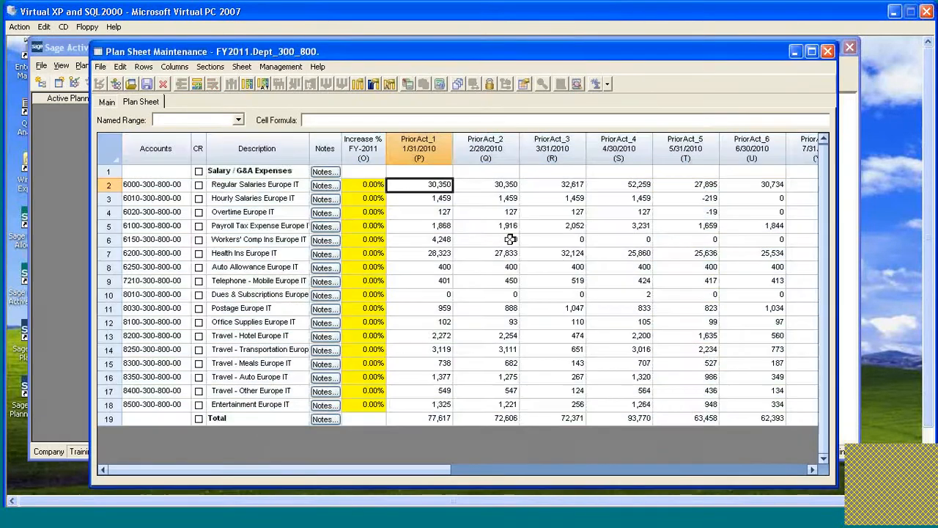
pyautogui.click(495, 184)
pyautogui.click(440, 198)
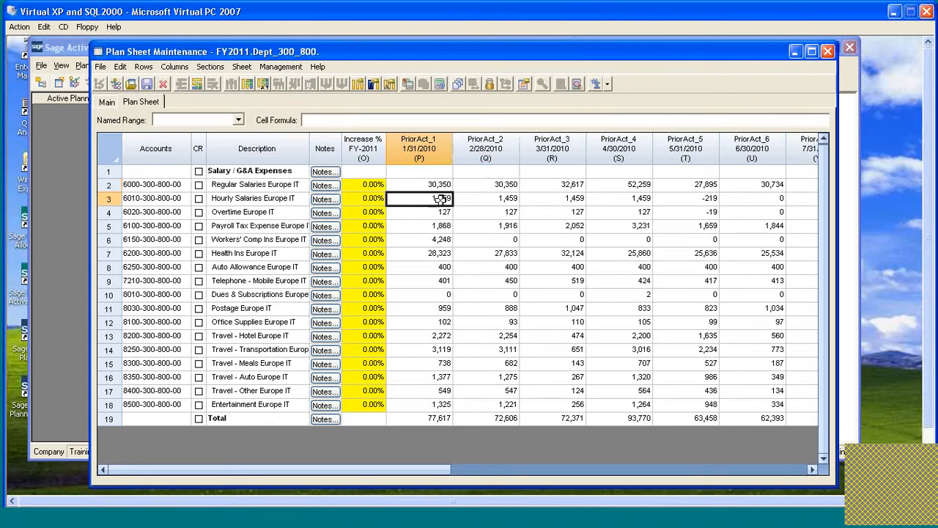
pyautogui.click(503, 198)
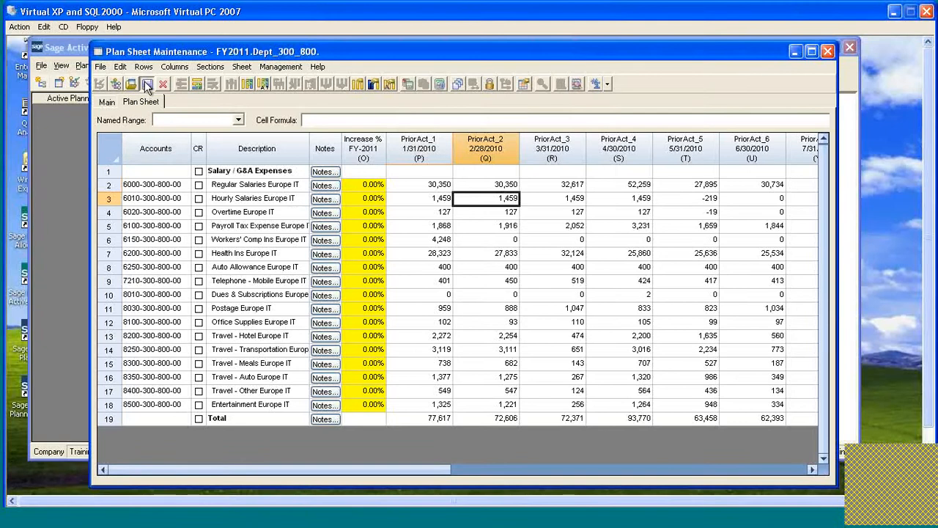
pyautogui.click(829, 54)
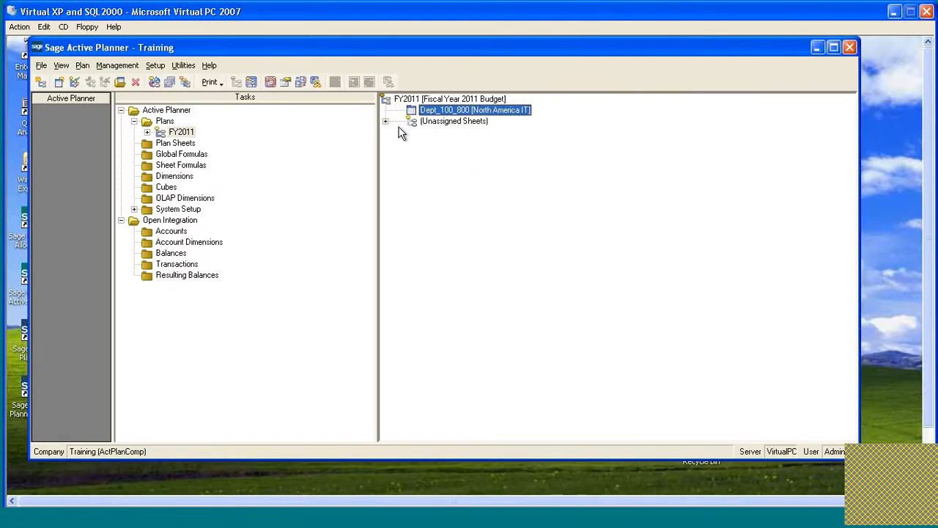
# Expand the FY2011 plan's unassigned sheets and move Dept_100_800 [North America IT] into that group
pyautogui.click(386, 121)
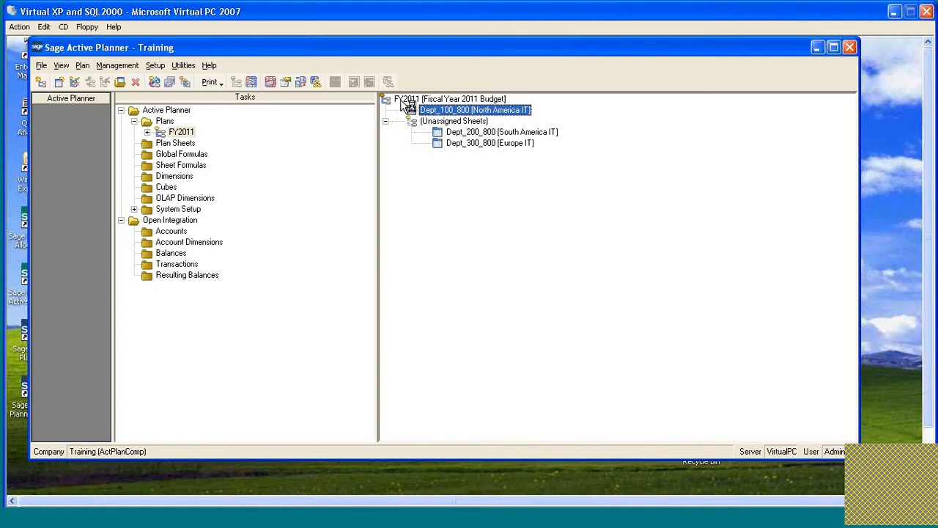
pyautogui.moveTo(441, 130); pyautogui.dragTo(436, 98)
pyautogui.click(449, 132)
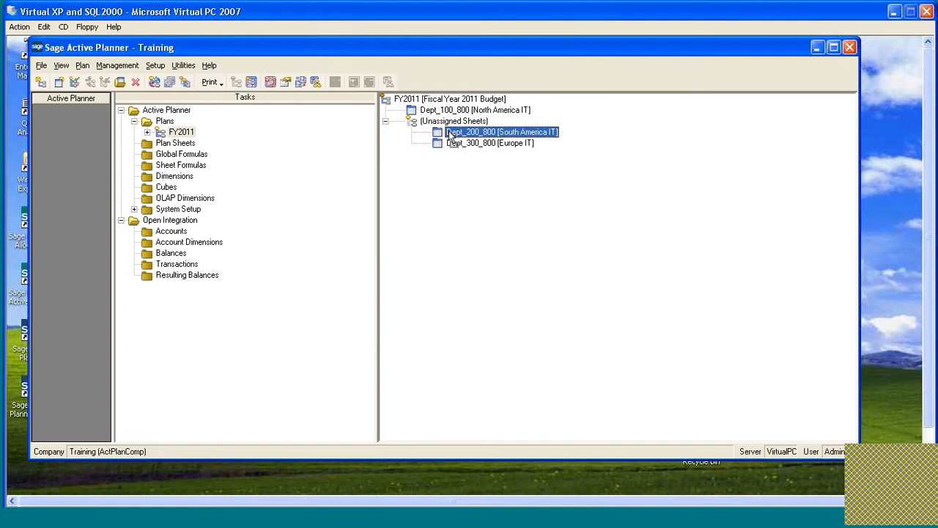
pyautogui.moveTo(450, 133); pyautogui.dragTo(412, 121)
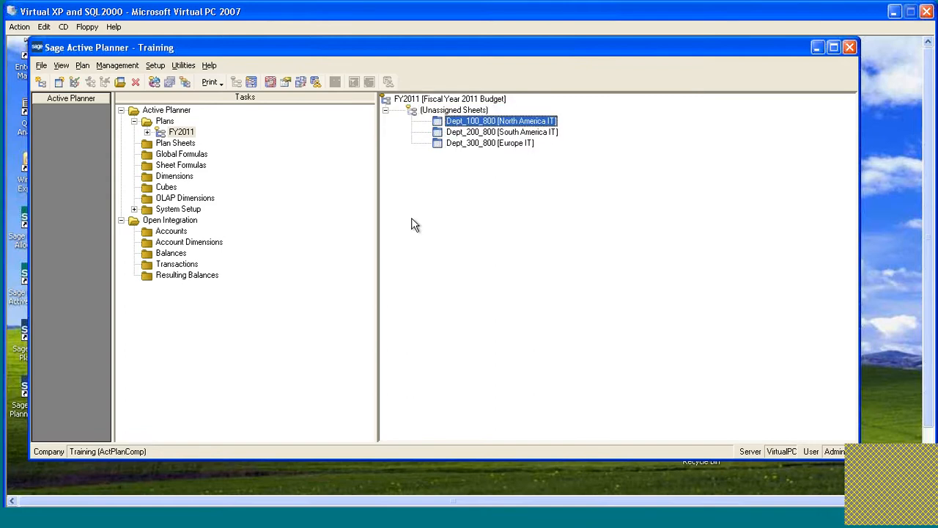